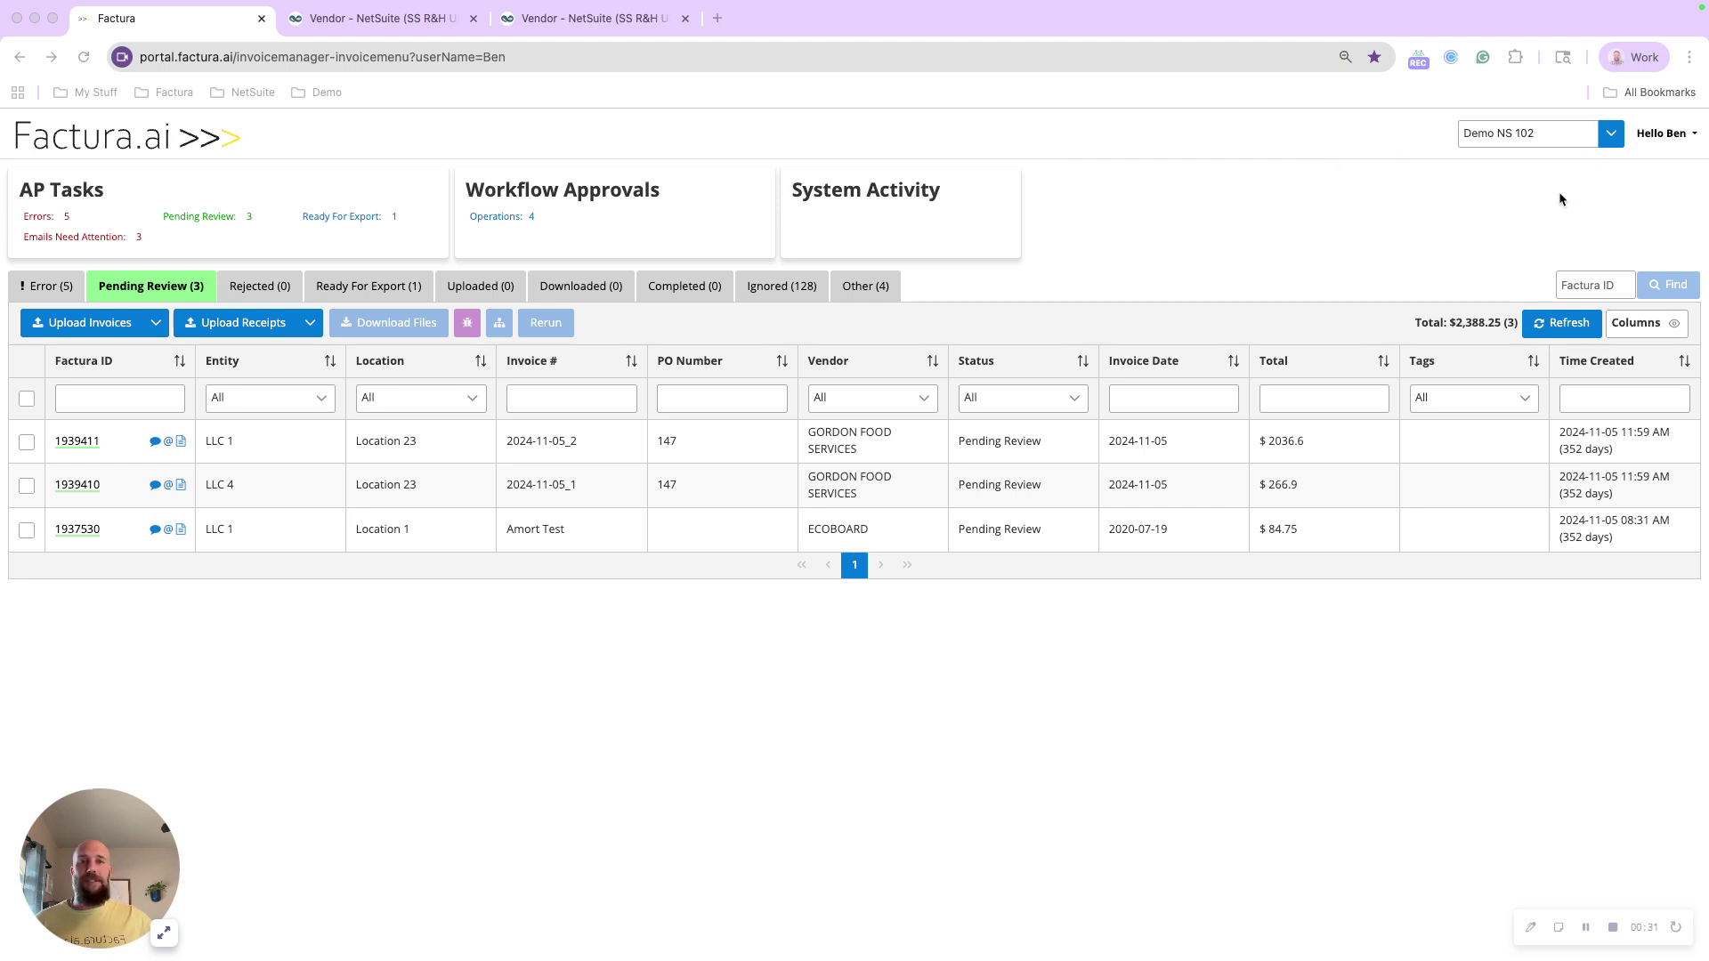
Open the main menu to view the email address for sending in invoices, and close it again.
click(1653, 135)
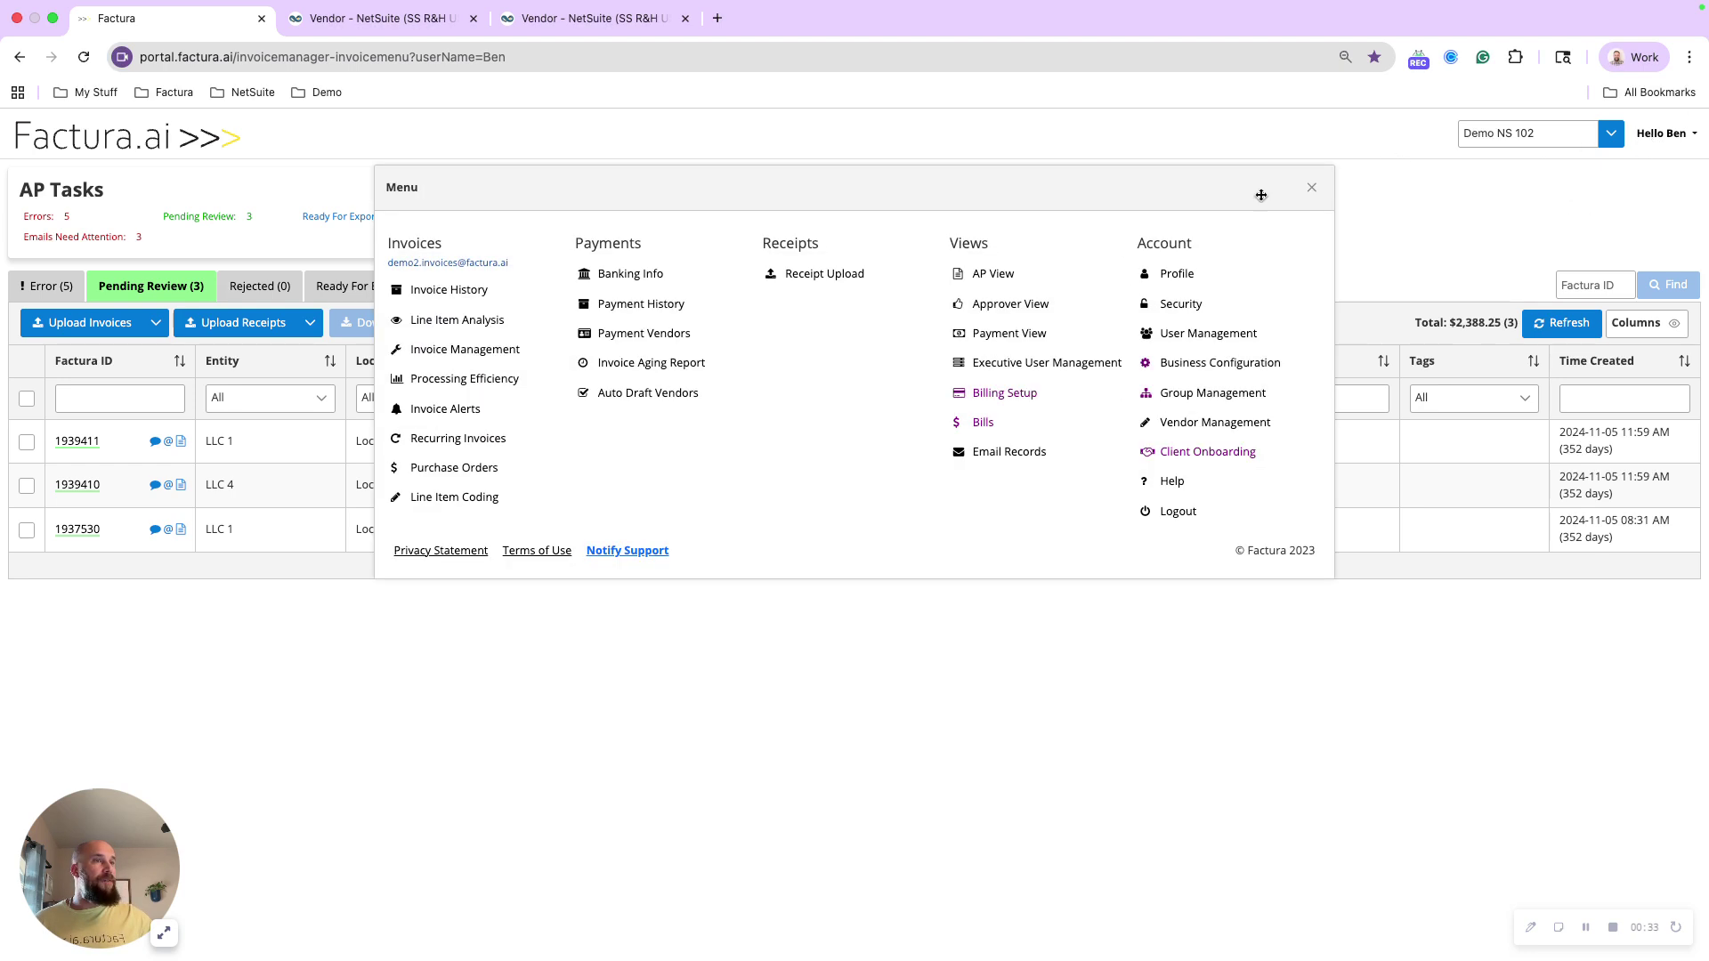
drag(371, 225, 531, 275)
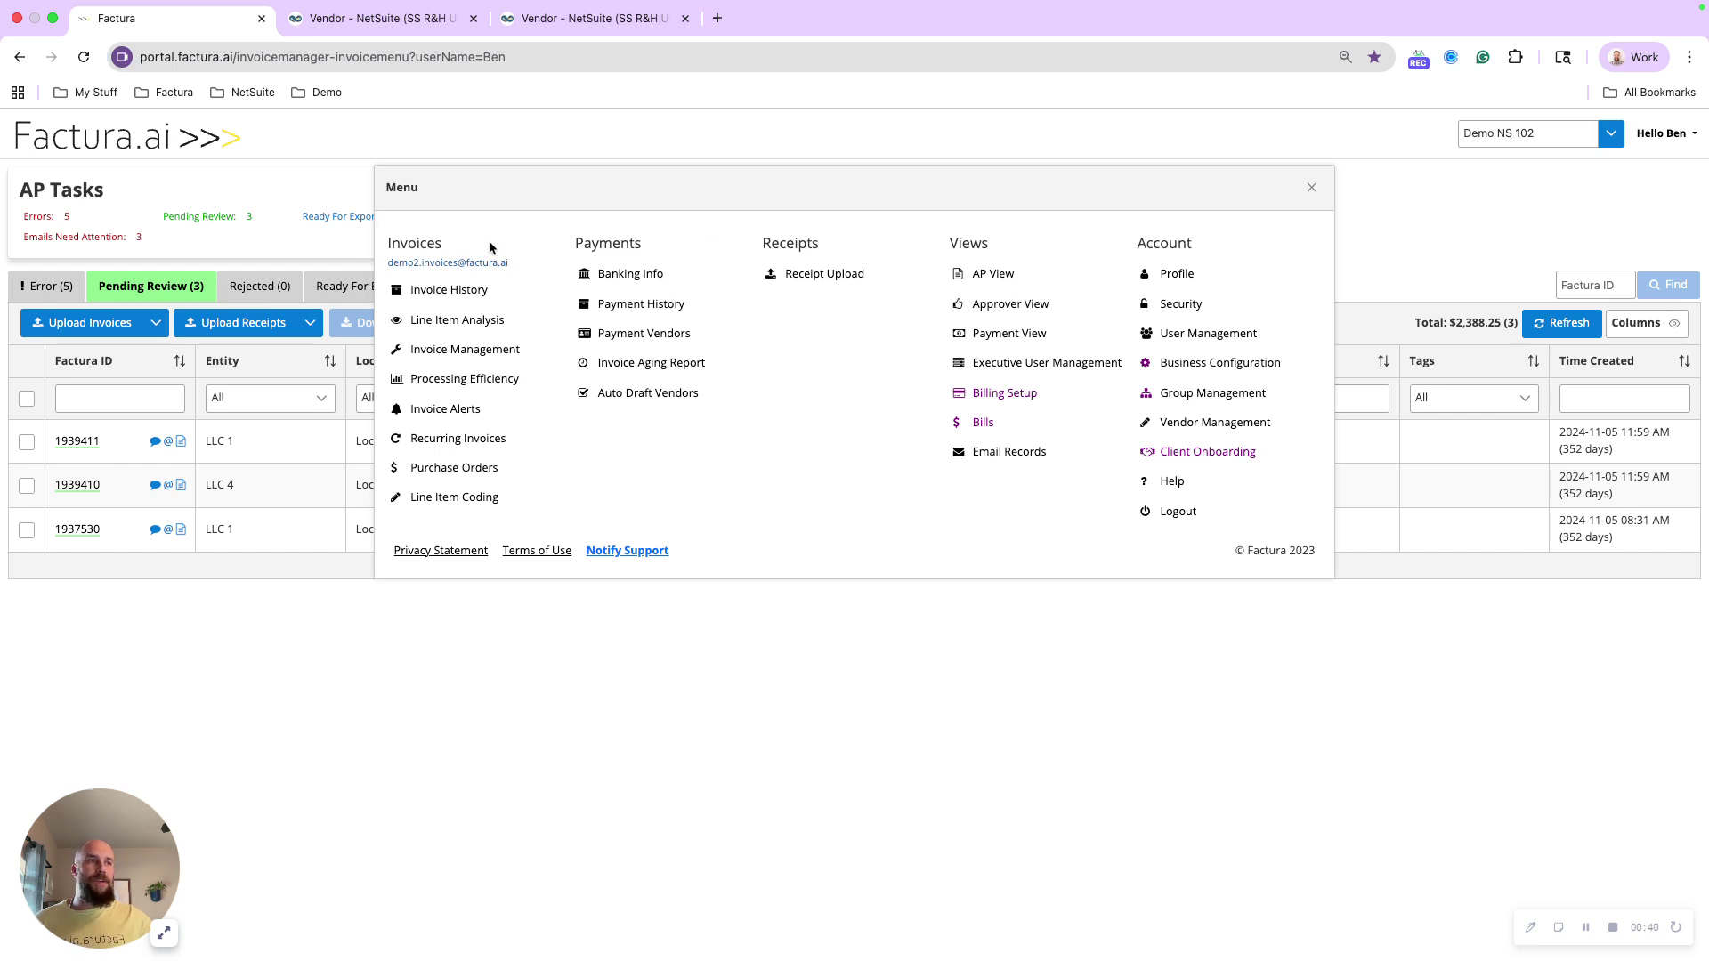
click(1310, 192)
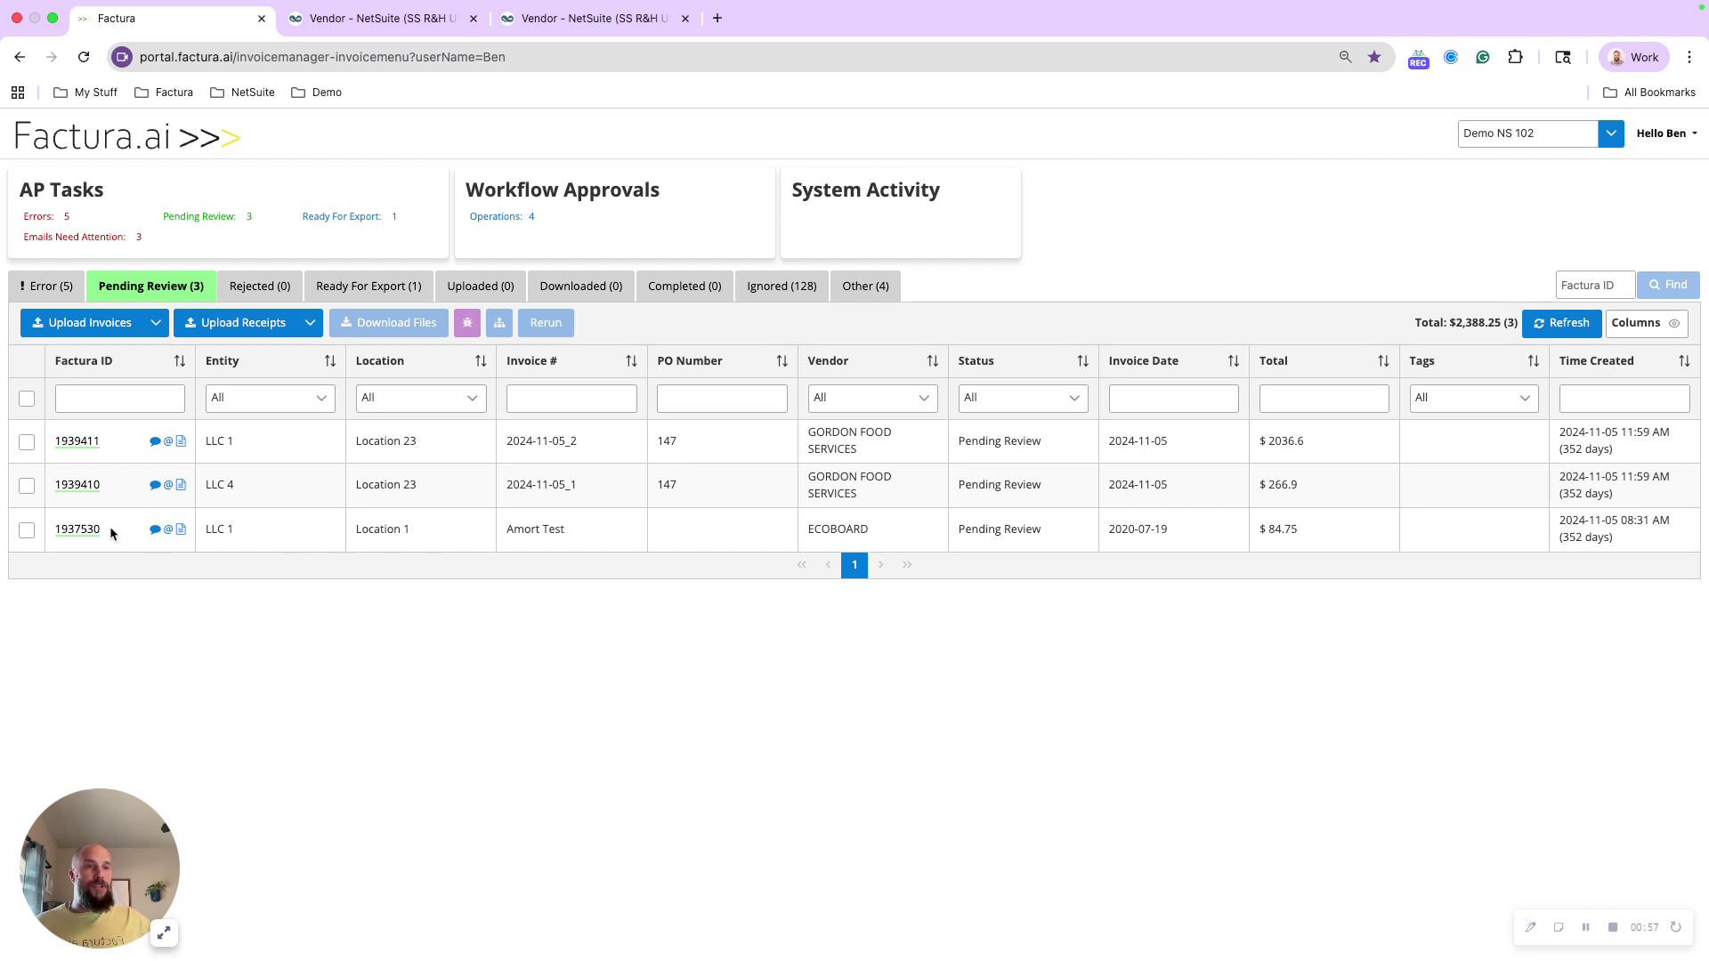
Open the Amort Test invoice from ECOBOARD, examine its class, department and amortization schedule fields, and close it.
click(76, 529)
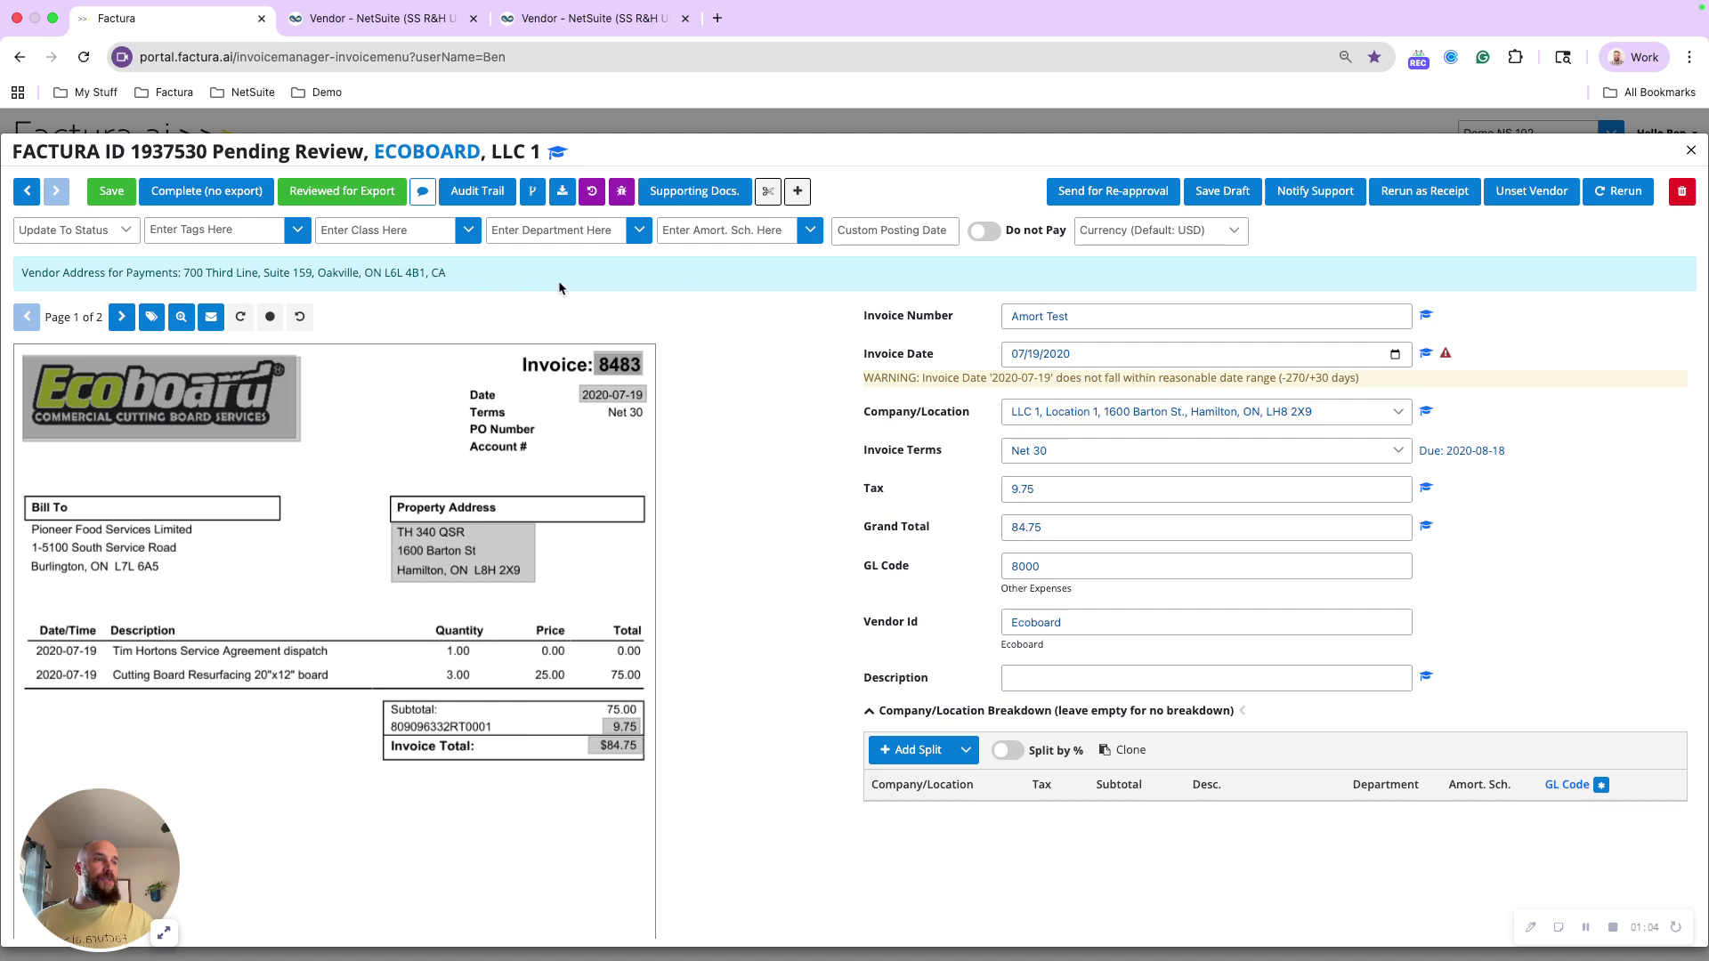
click(381, 27)
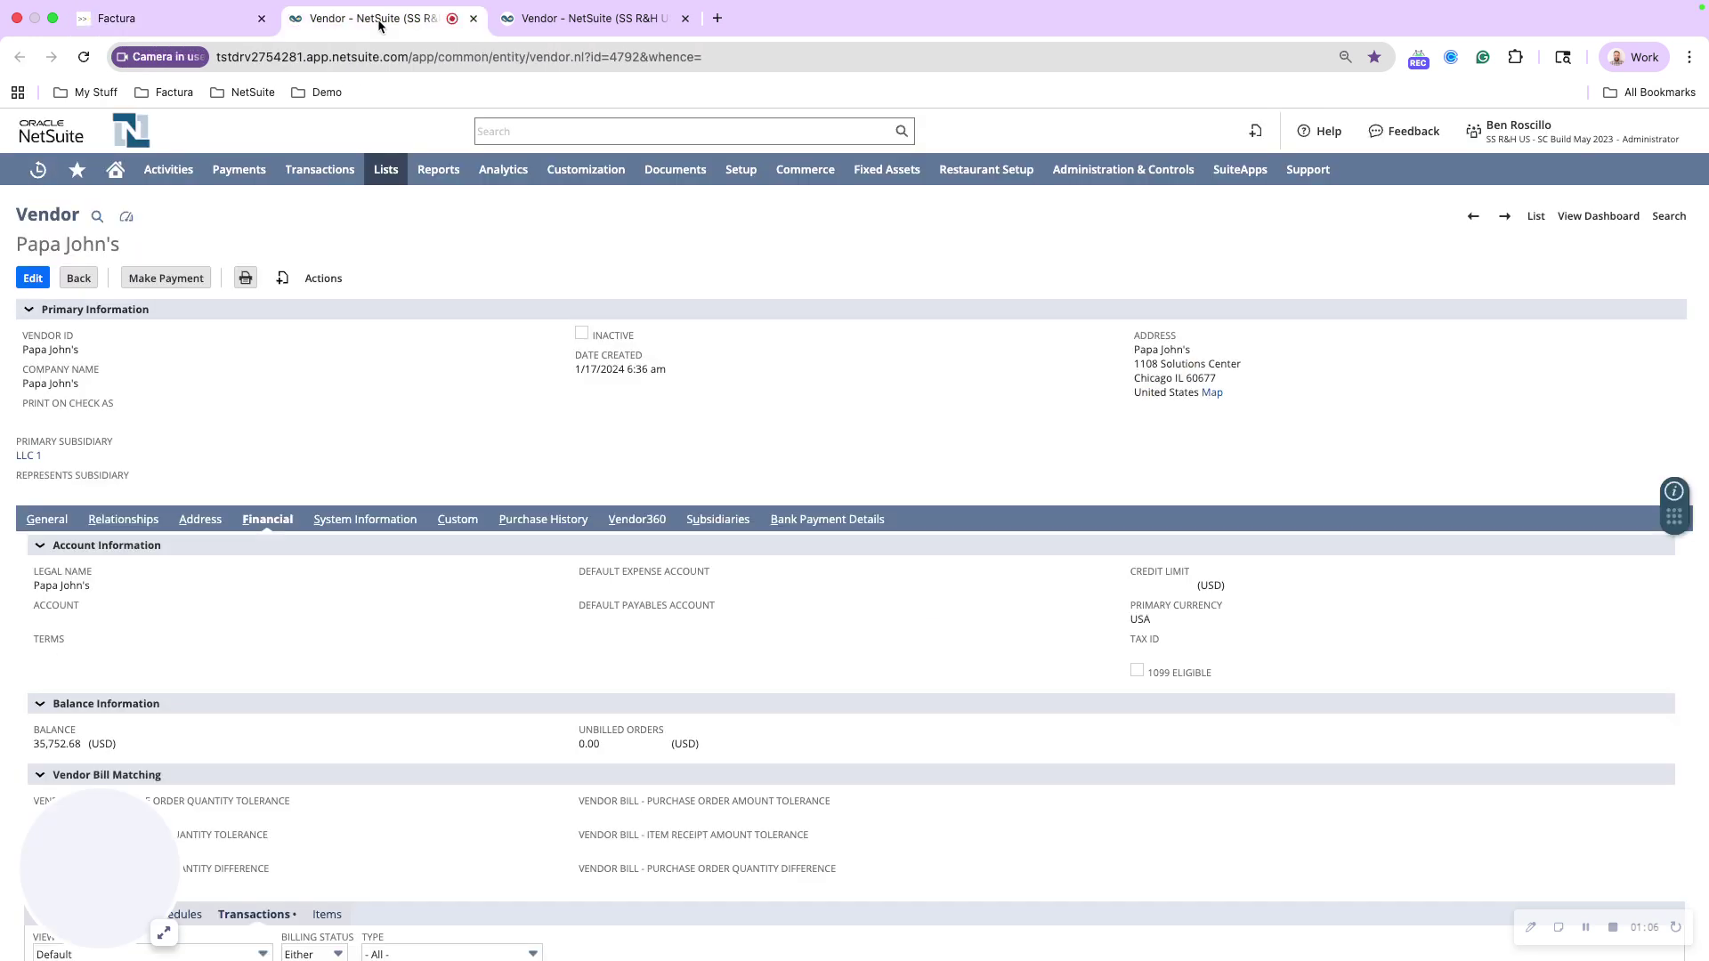
click(193, 27)
click(466, 231)
click(467, 232)
click(637, 229)
click(632, 234)
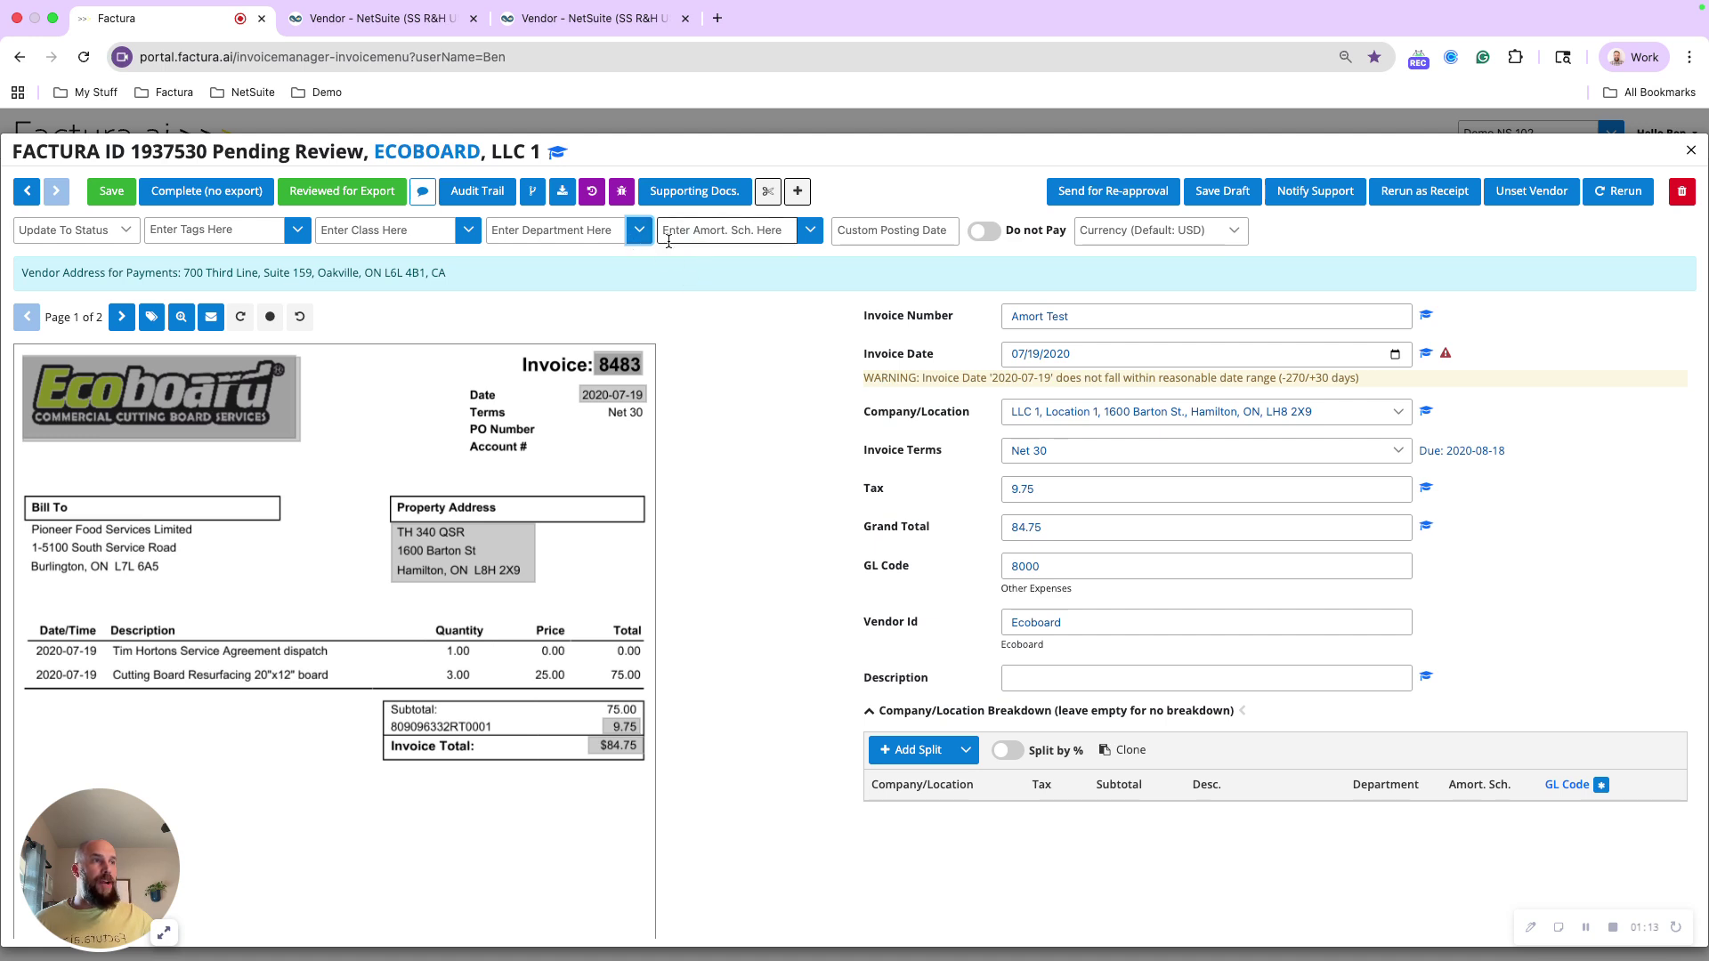
click(810, 233)
click(810, 234)
mouse_move(621, 254)
mouse_down()
mouse_move(1220, 611)
mouse_move(1367, 771)
mouse_up()
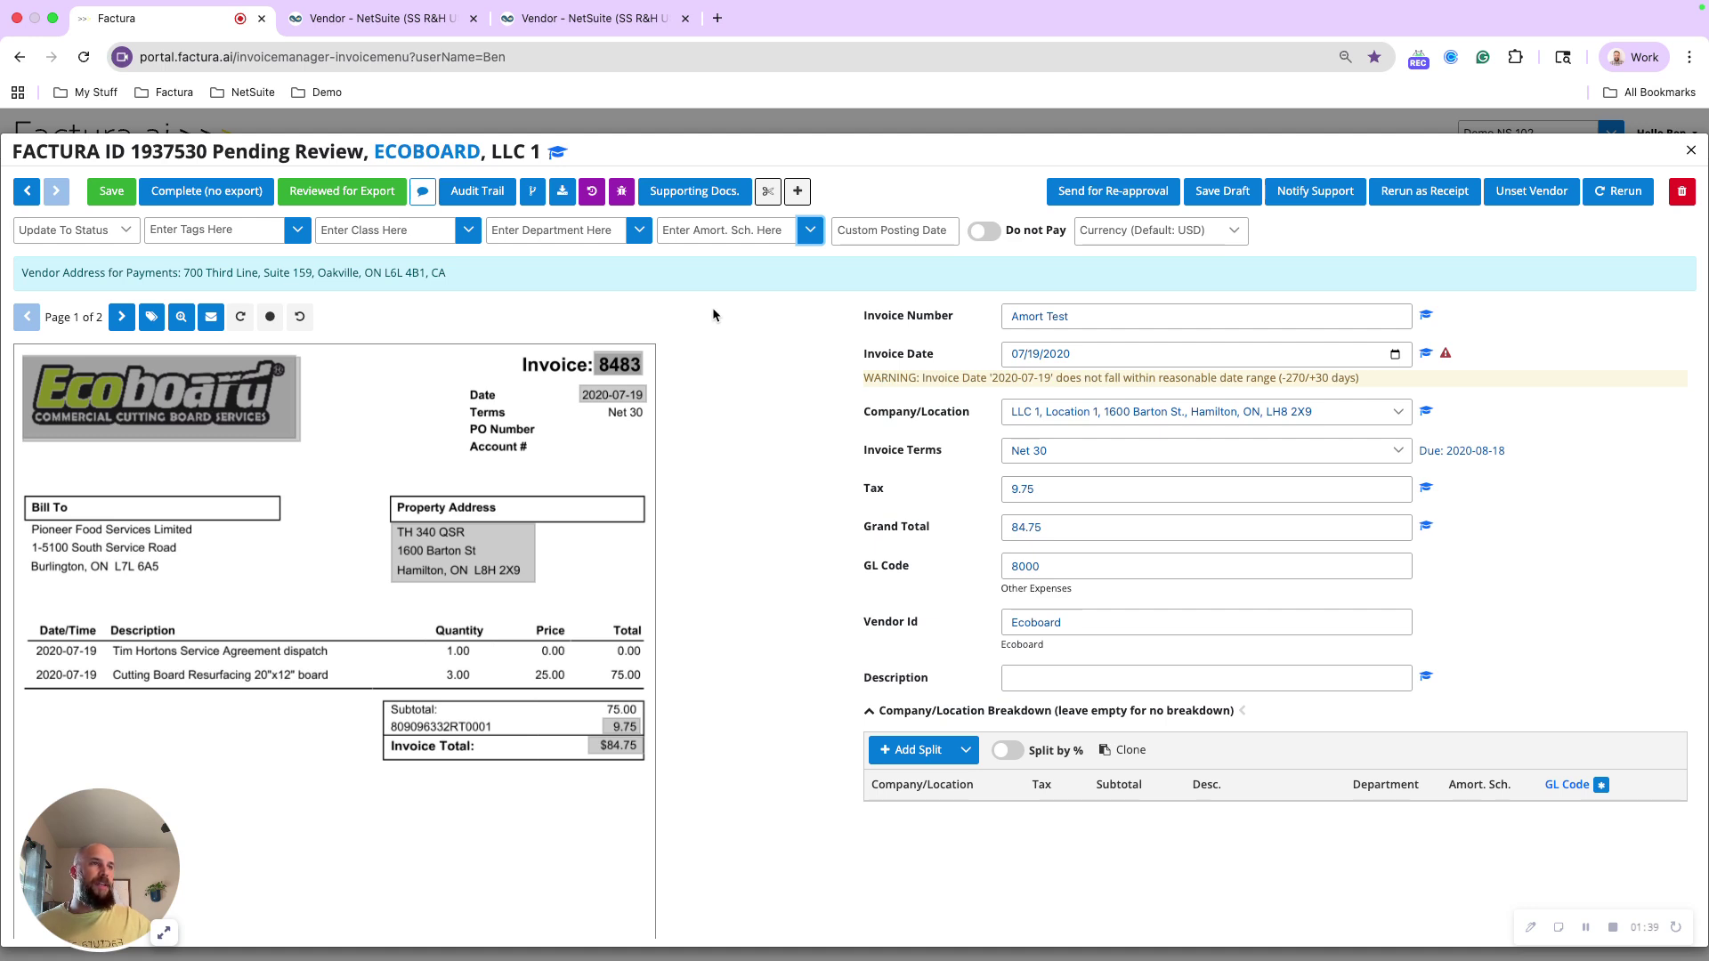
click(537, 126)
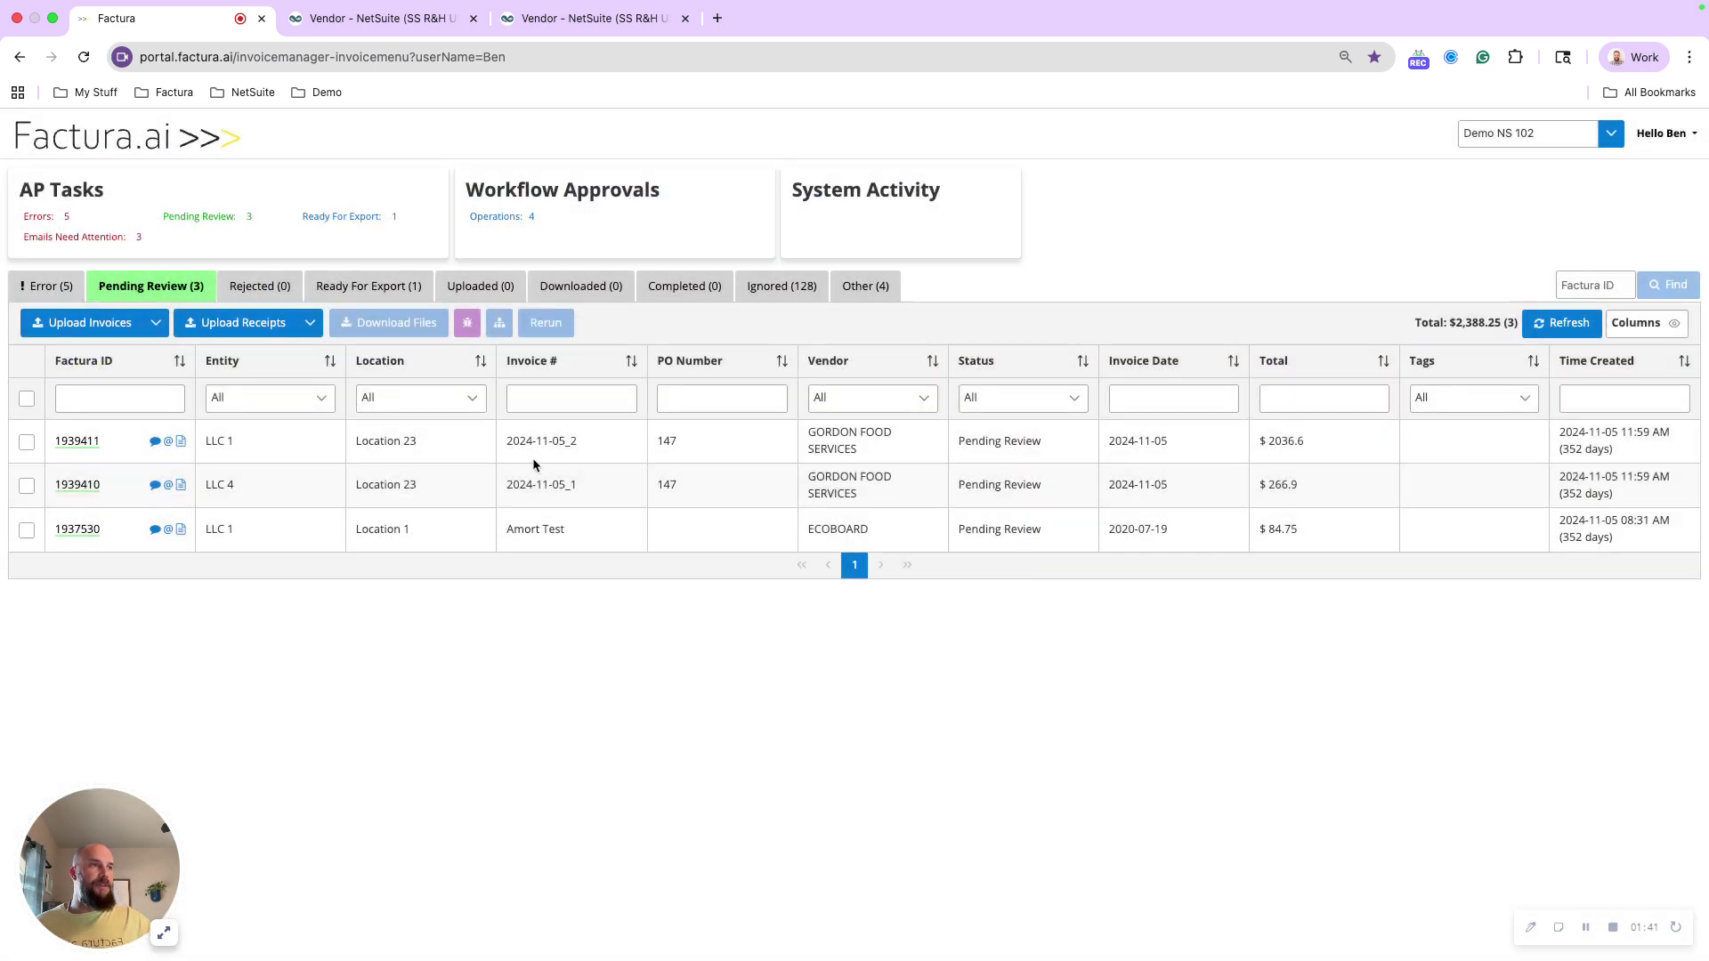
Upload the Ecoboard PDF and three Papa Johns invoice PDFs, and refresh the pending review list.
click(78, 324)
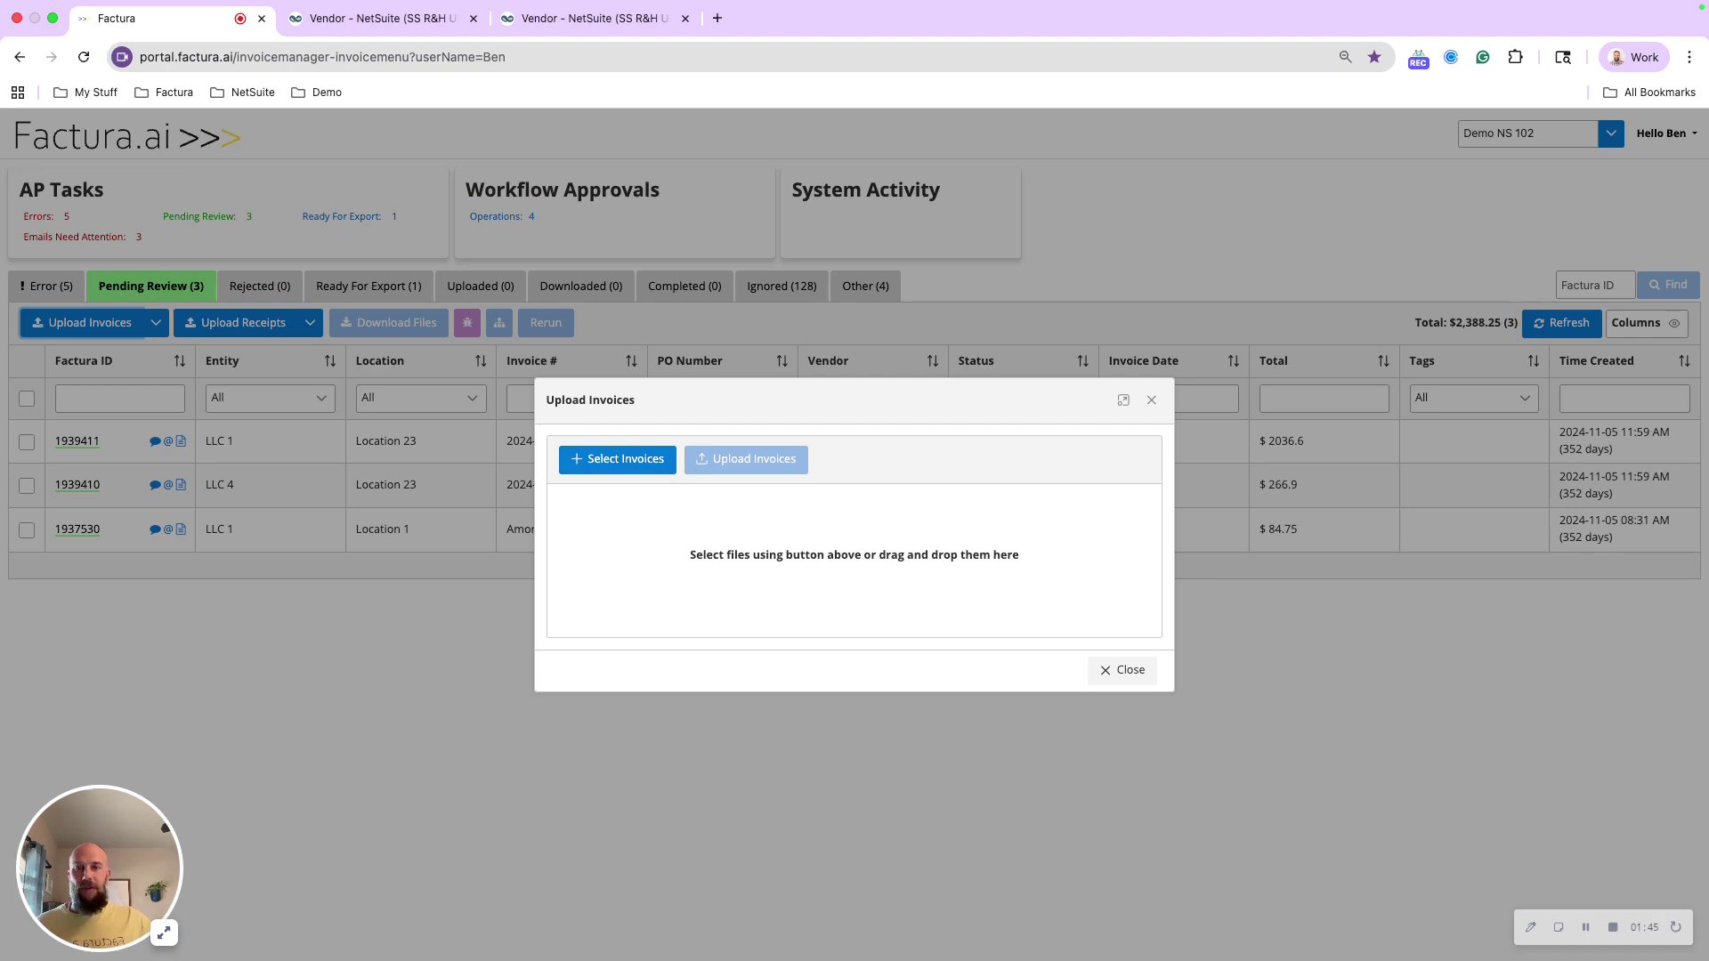
drag(212, 682, 719, 559)
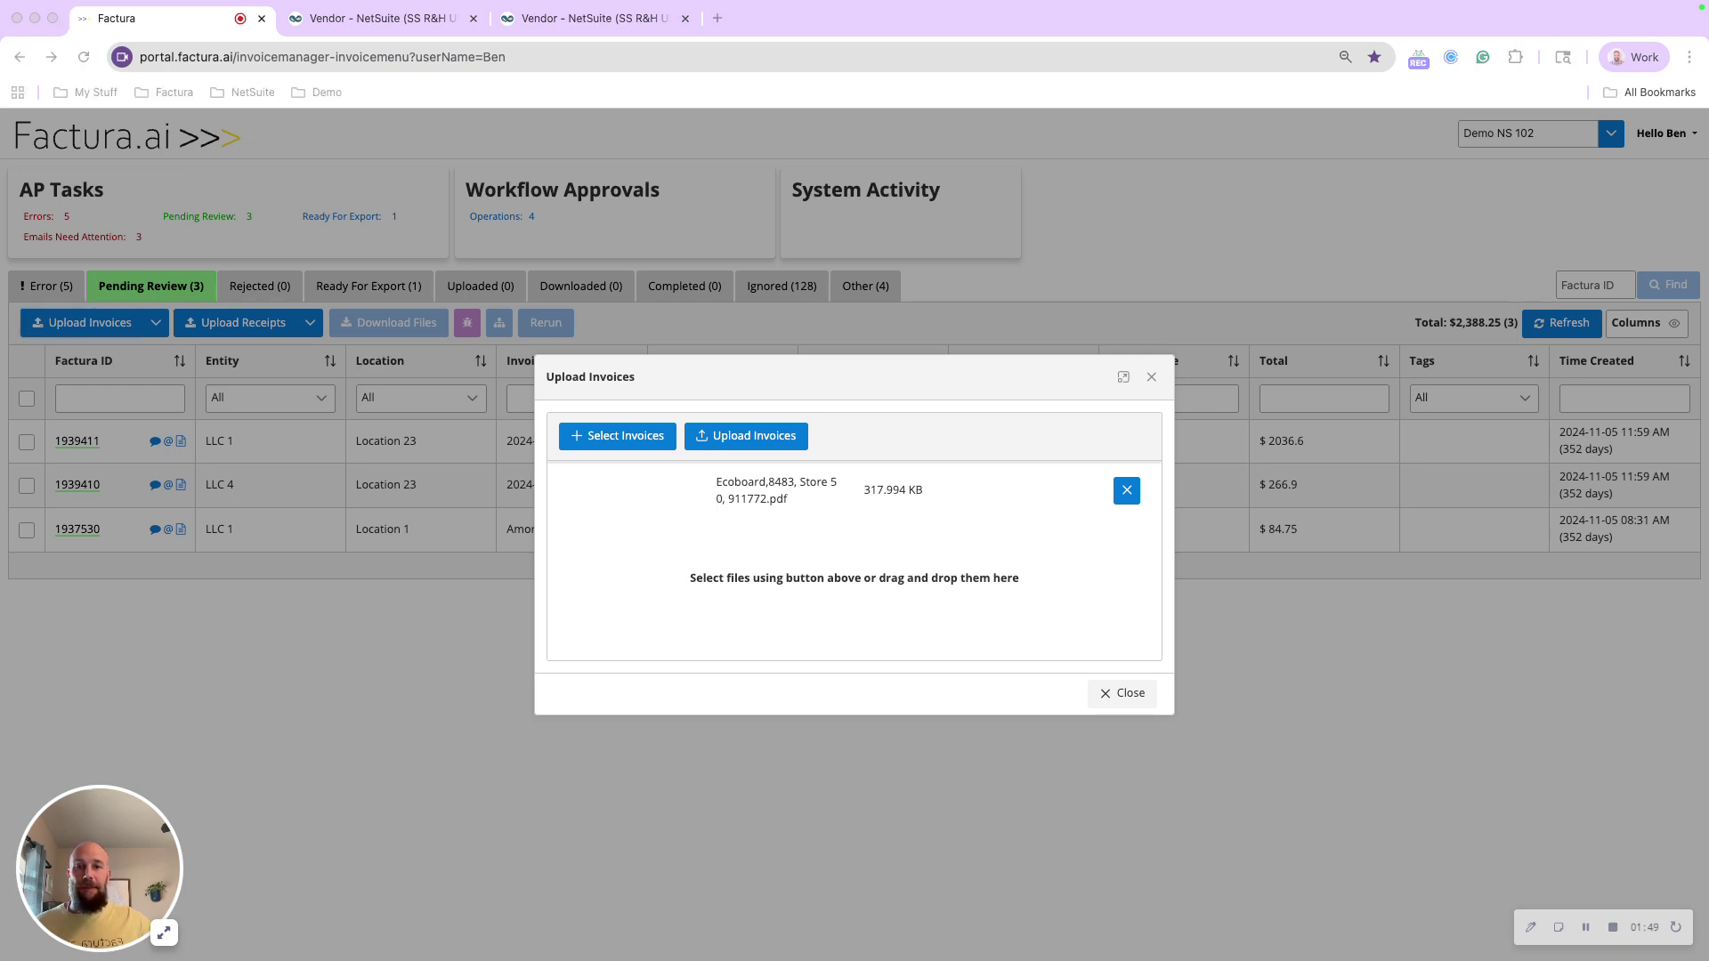
drag(392, 677, 885, 558)
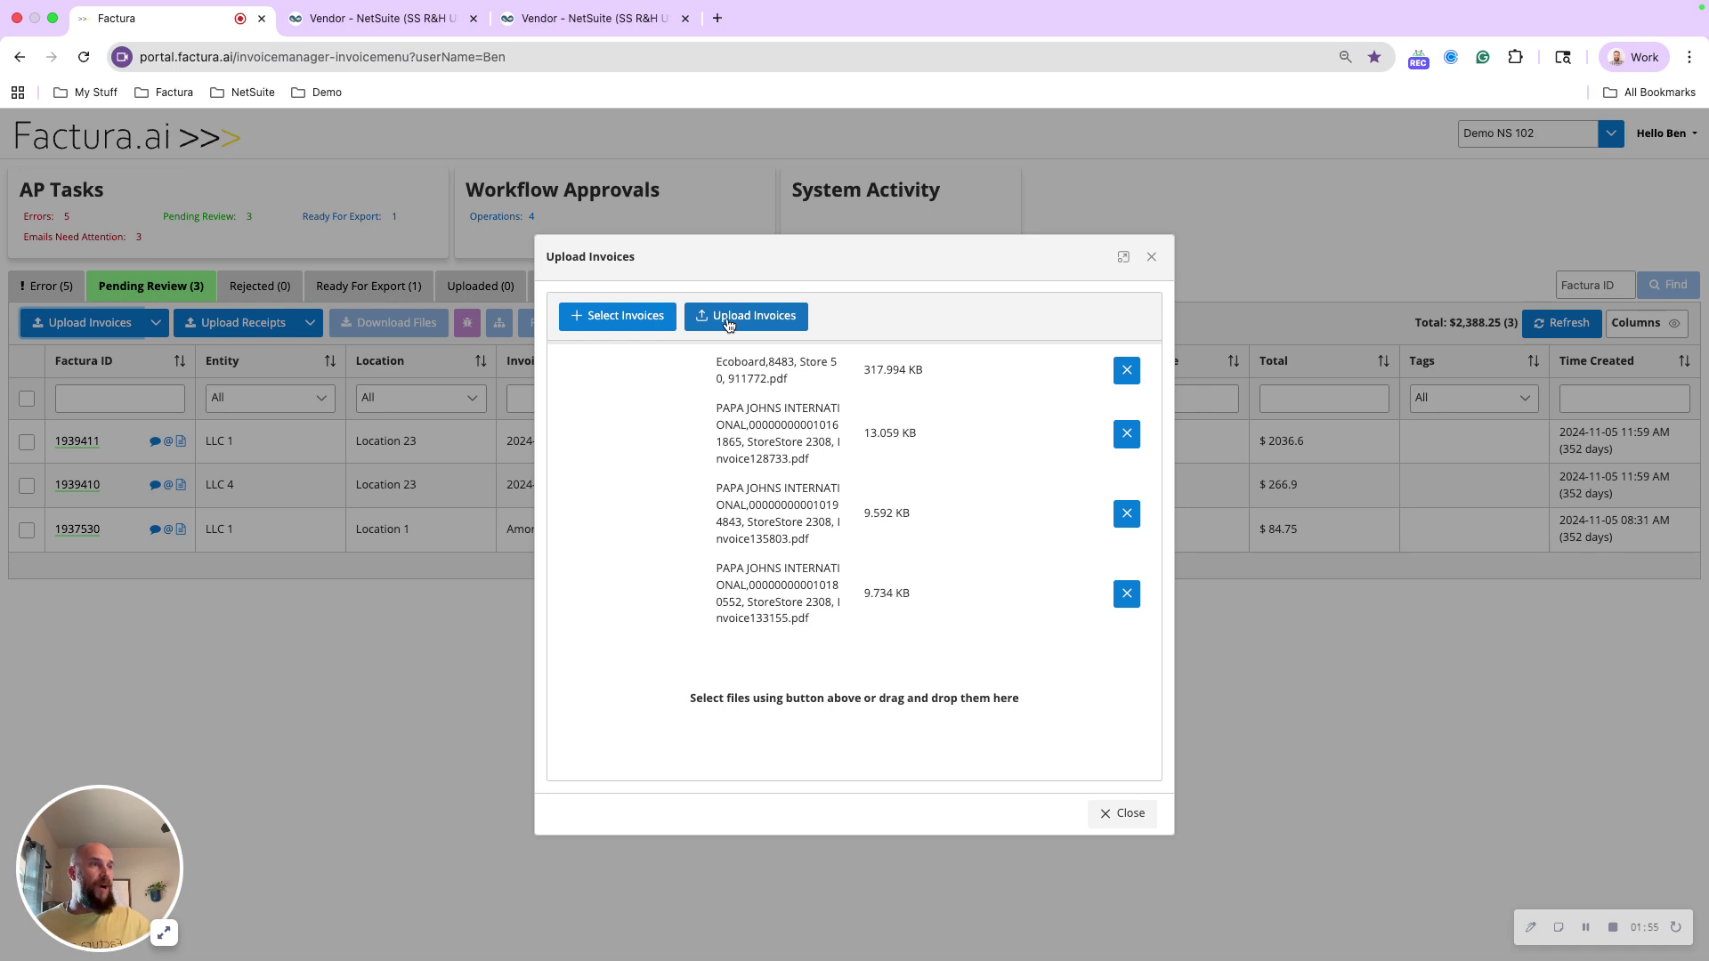
click(728, 317)
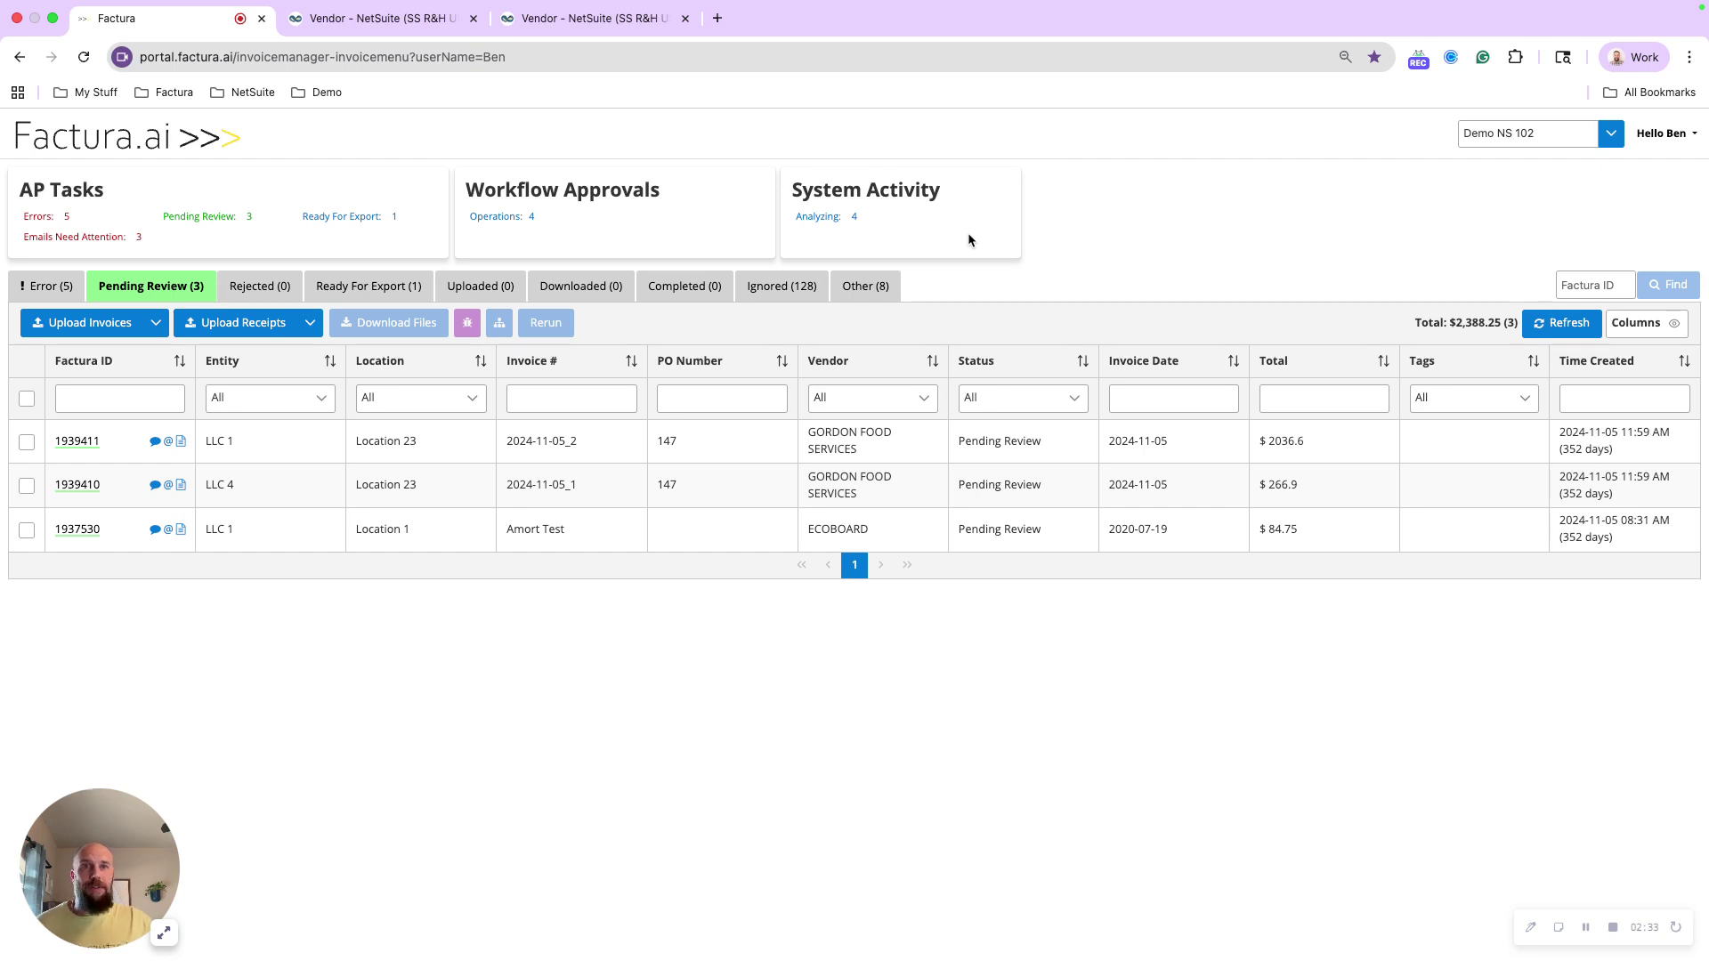
click(1553, 328)
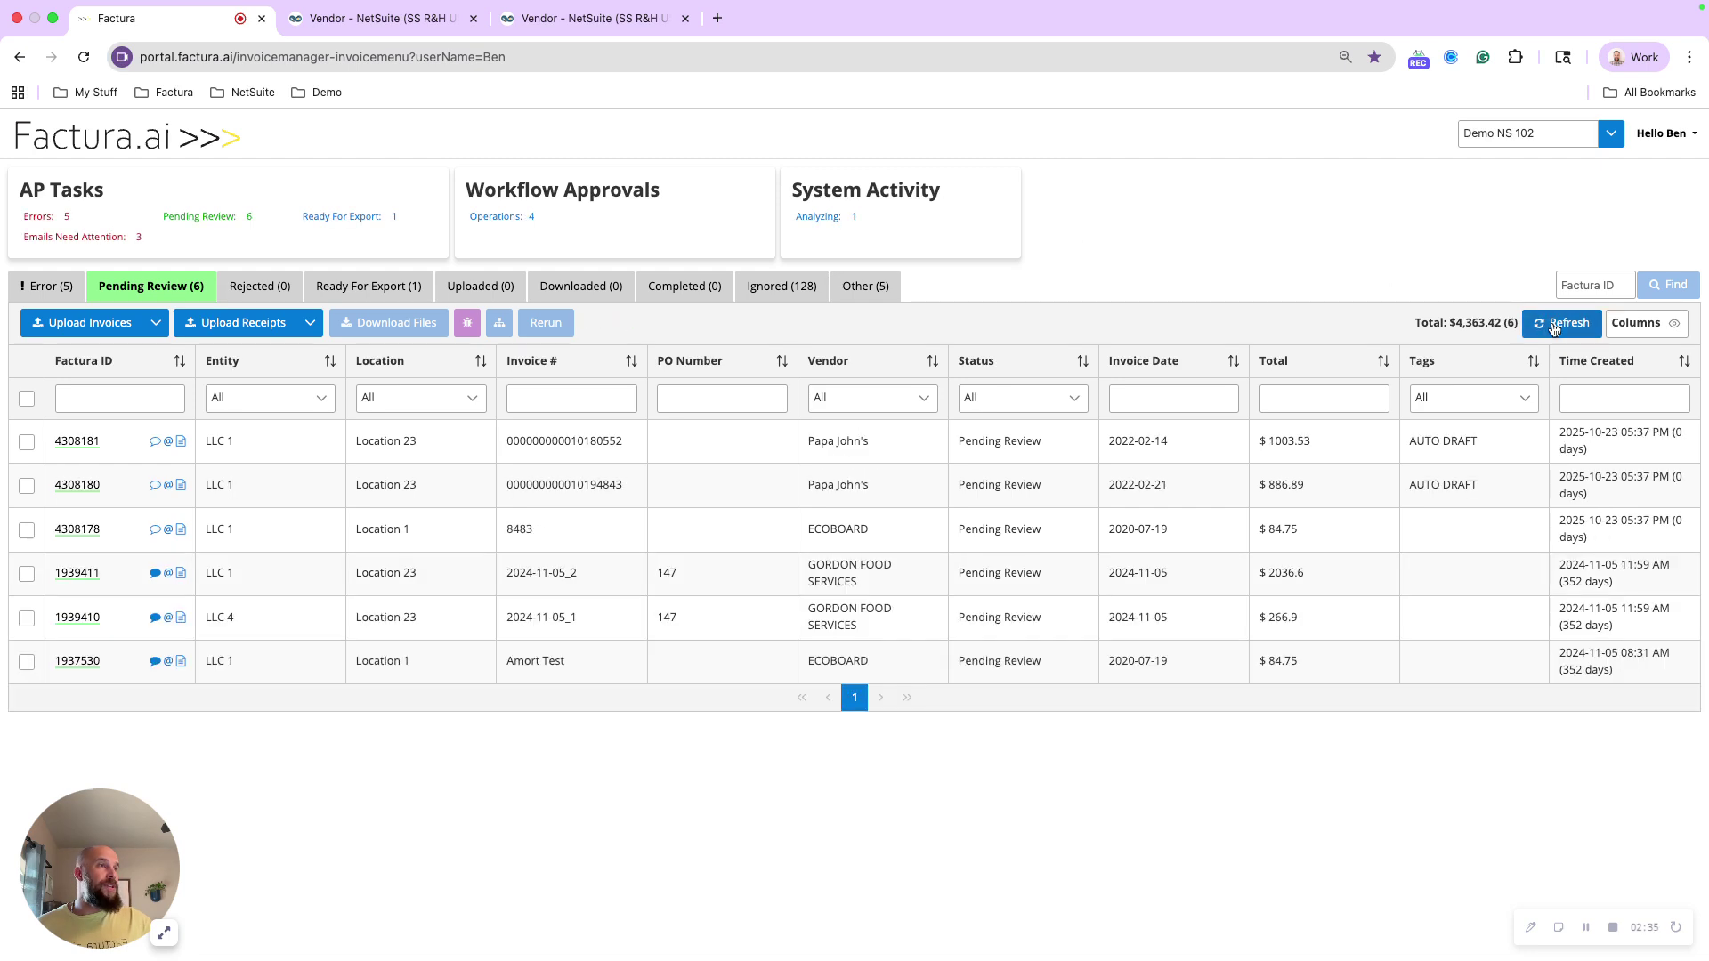
Examine the $1003.53 Papa John's invoice's line-item GL codes, bill-to address and company/location choices, and close it.
click(79, 441)
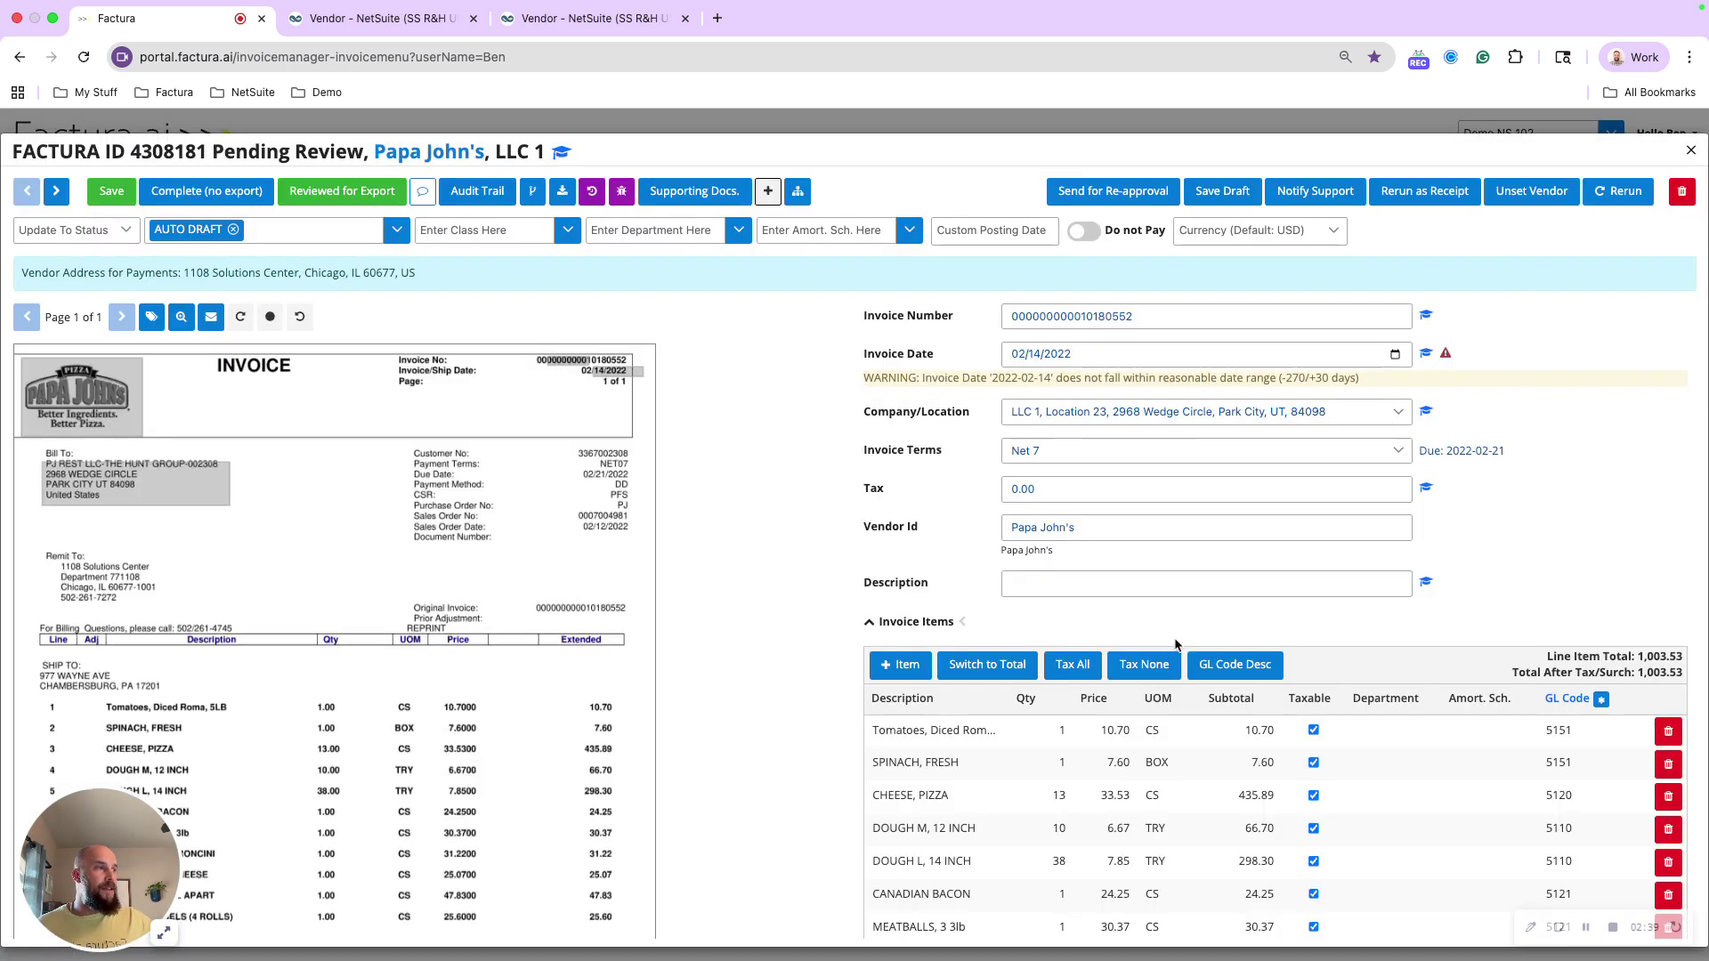
drag(1502, 672, 1620, 957)
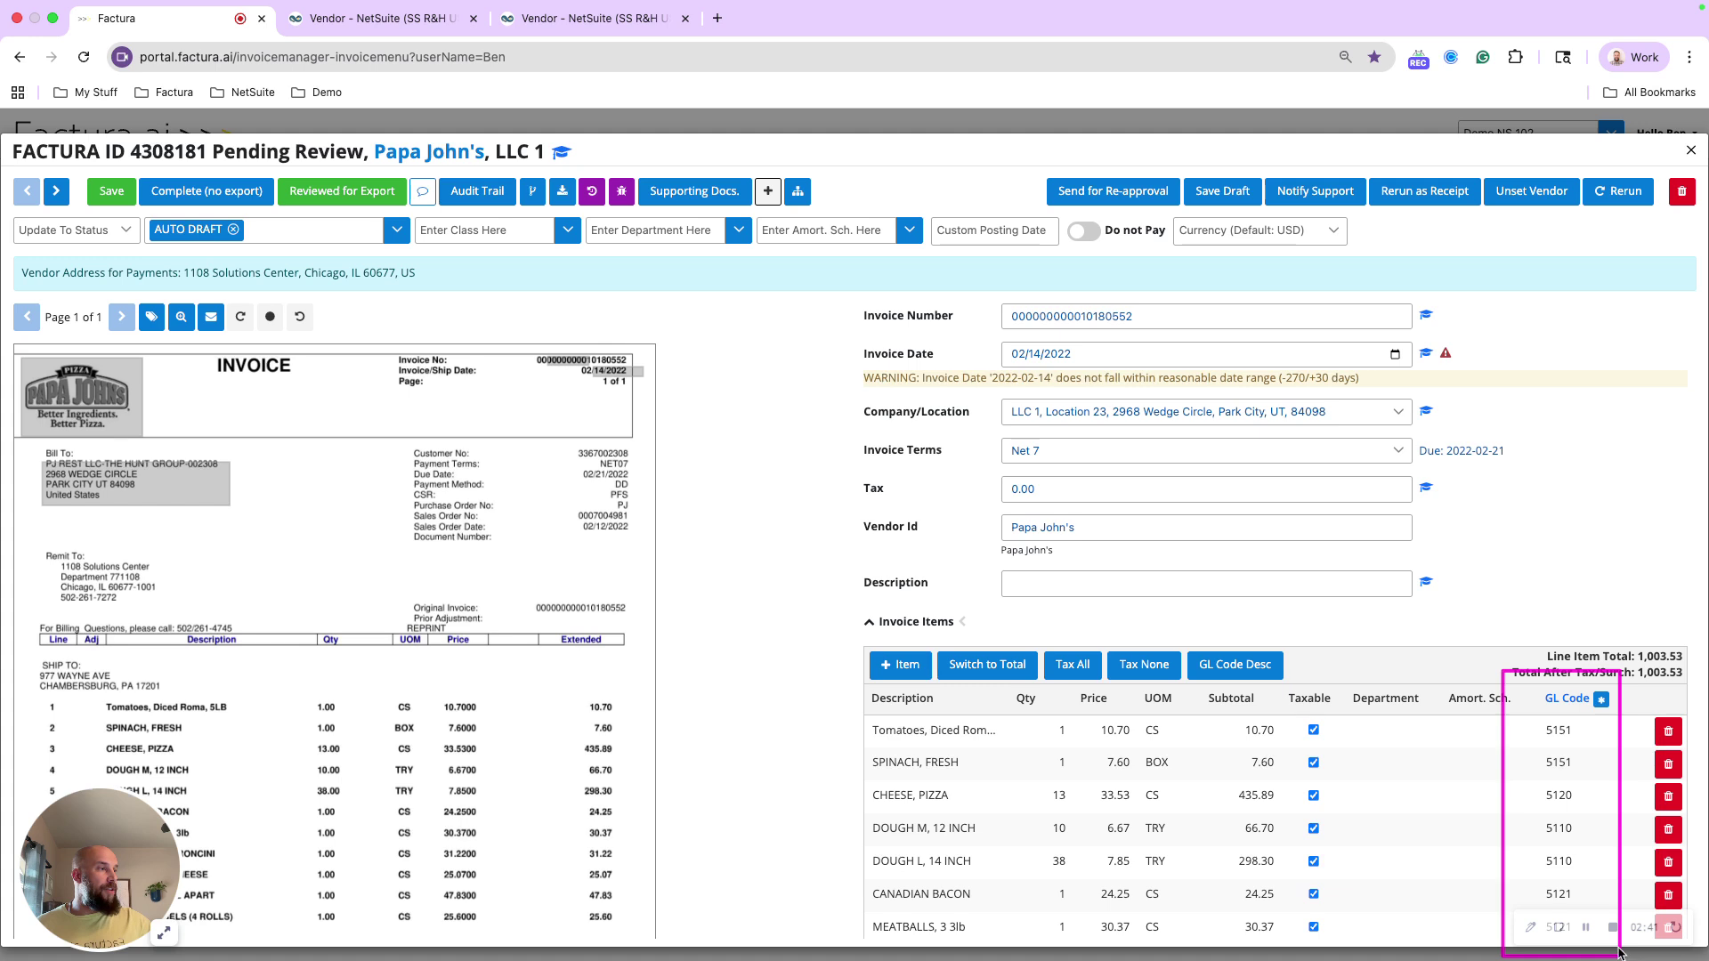
scroll(1565, 856, down, 3)
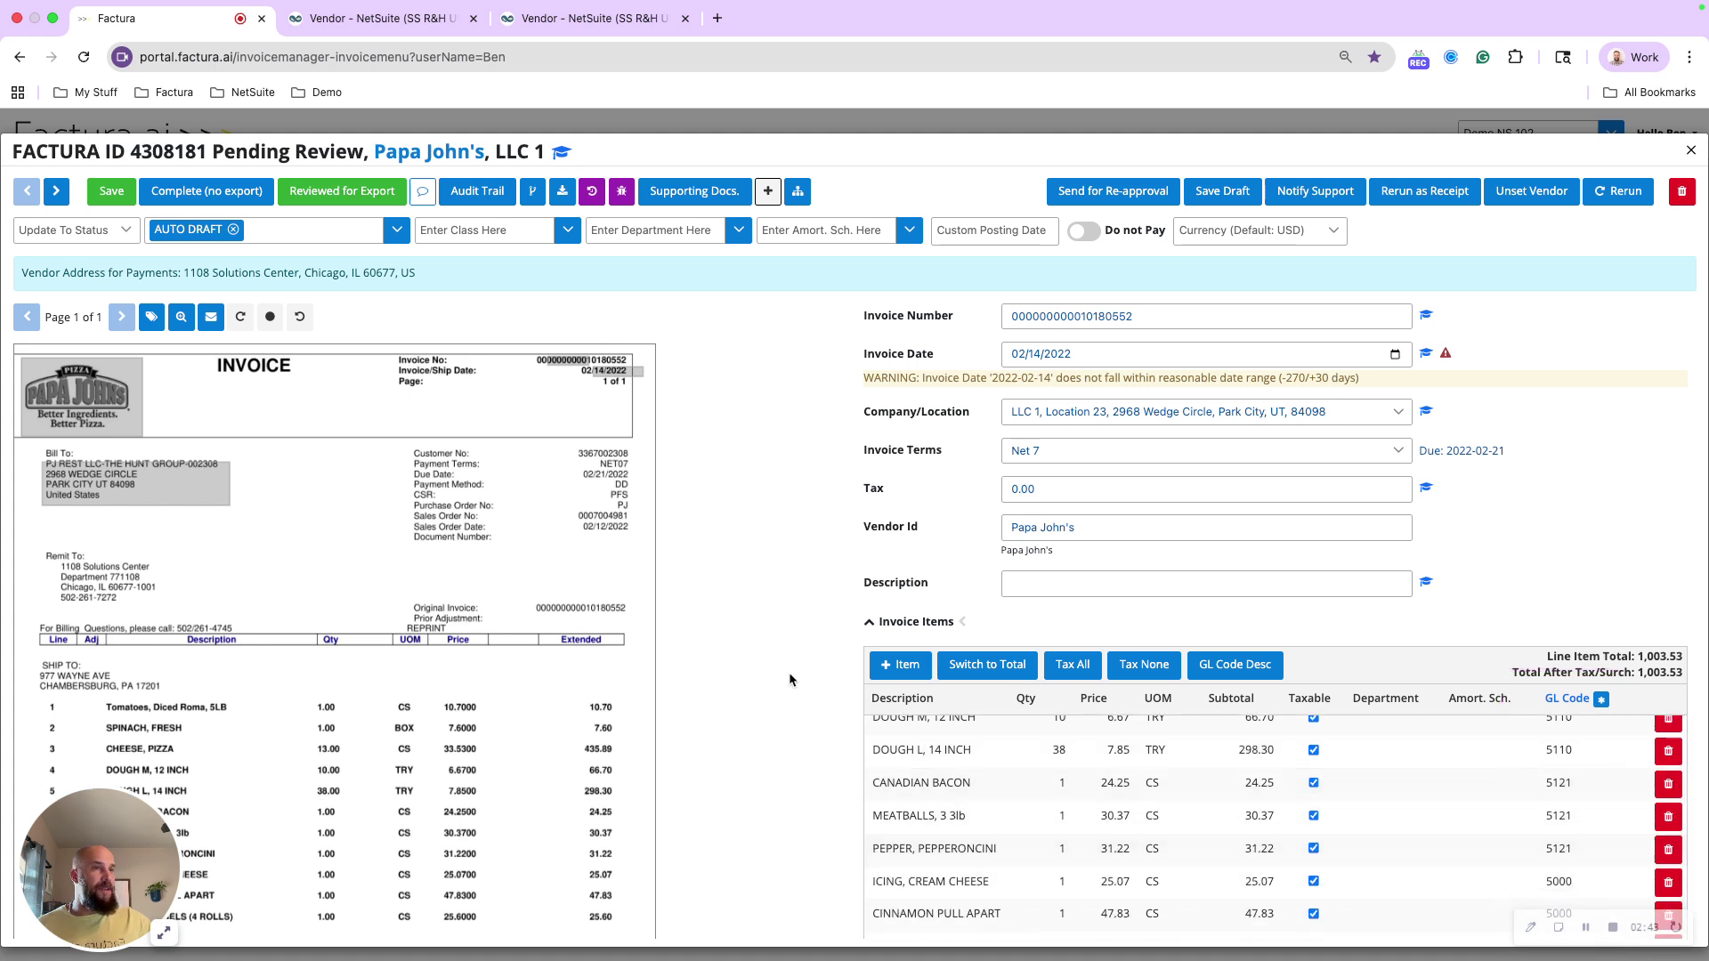
mouse_move(32, 438)
mouse_down()
mouse_move(77, 498)
mouse_move(251, 534)
mouse_up()
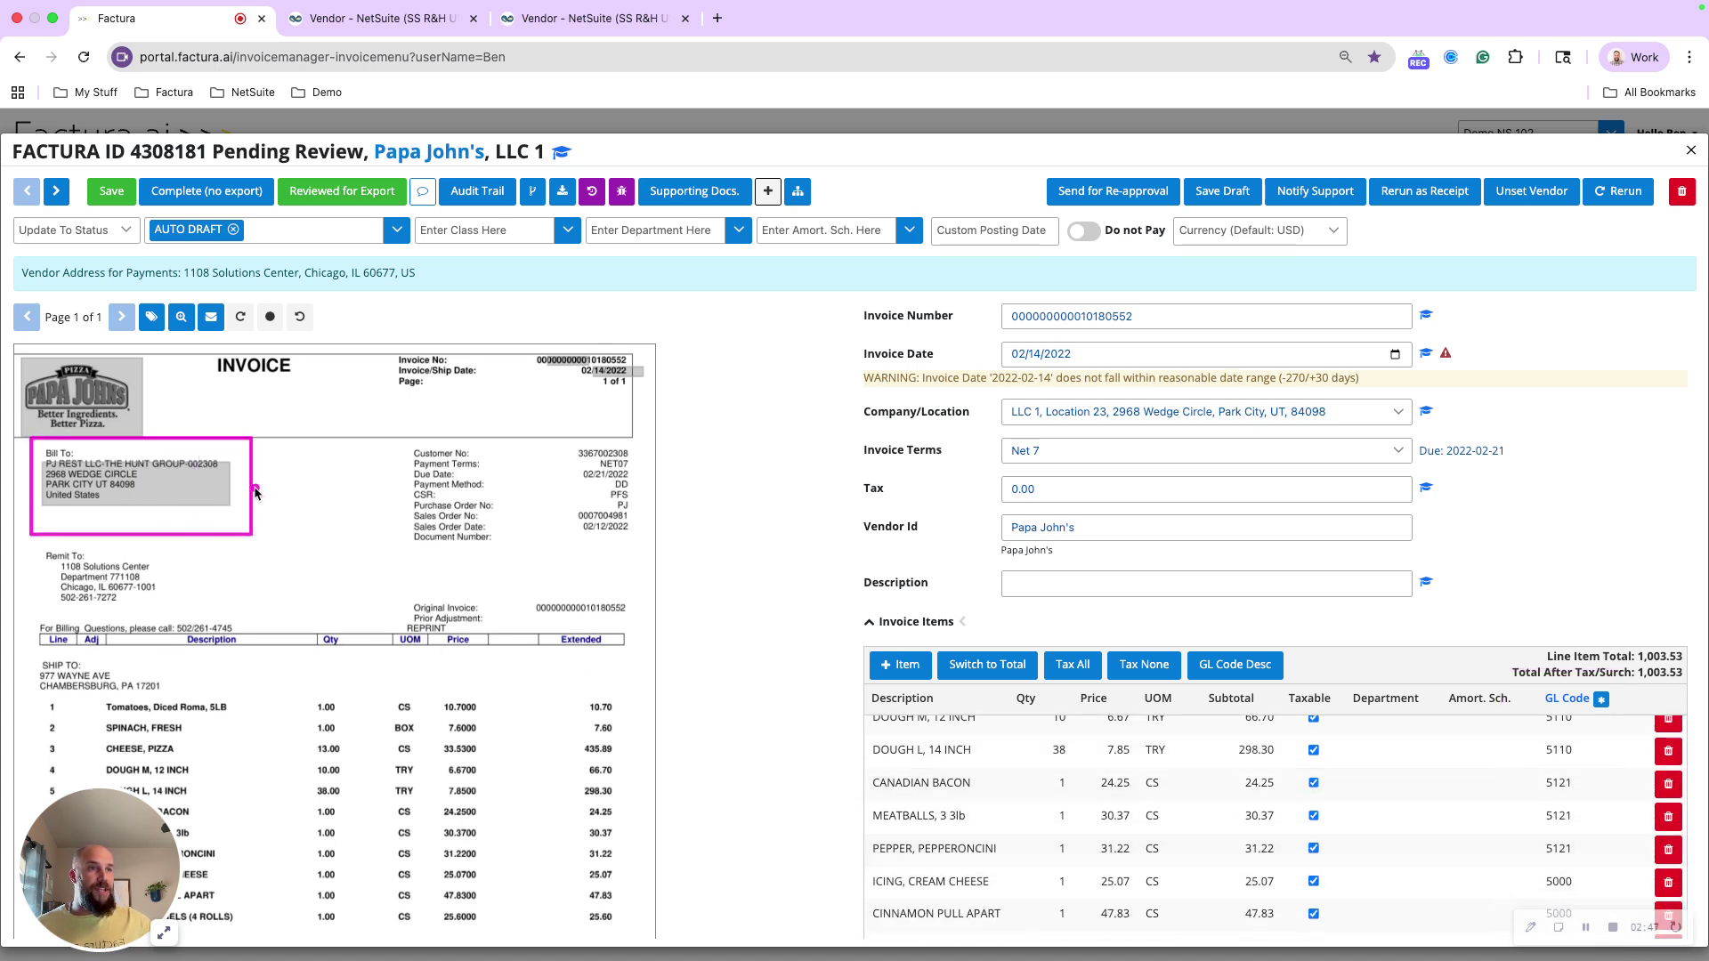
mouse_move(254, 490)
mouse_down()
mouse_move(1011, 409)
mouse_move(991, 415)
mouse_up()
click(1140, 419)
scroll(1120, 516, down, 2)
scroll(1120, 515, up, 5)
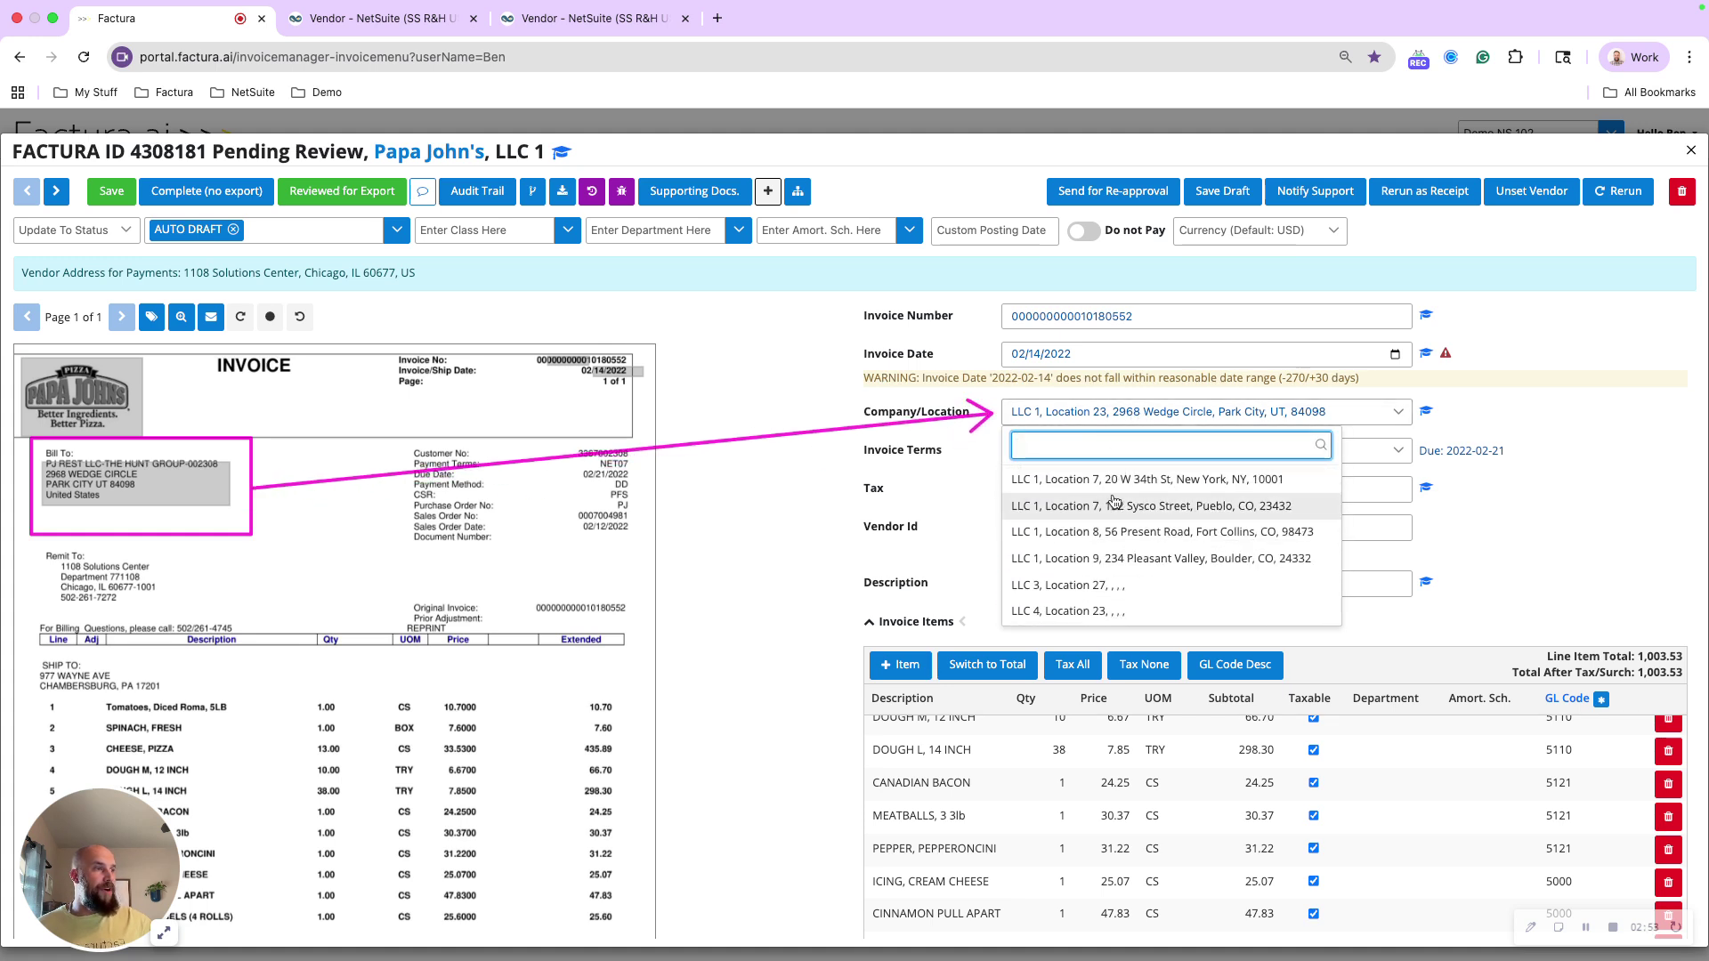
click(793, 477)
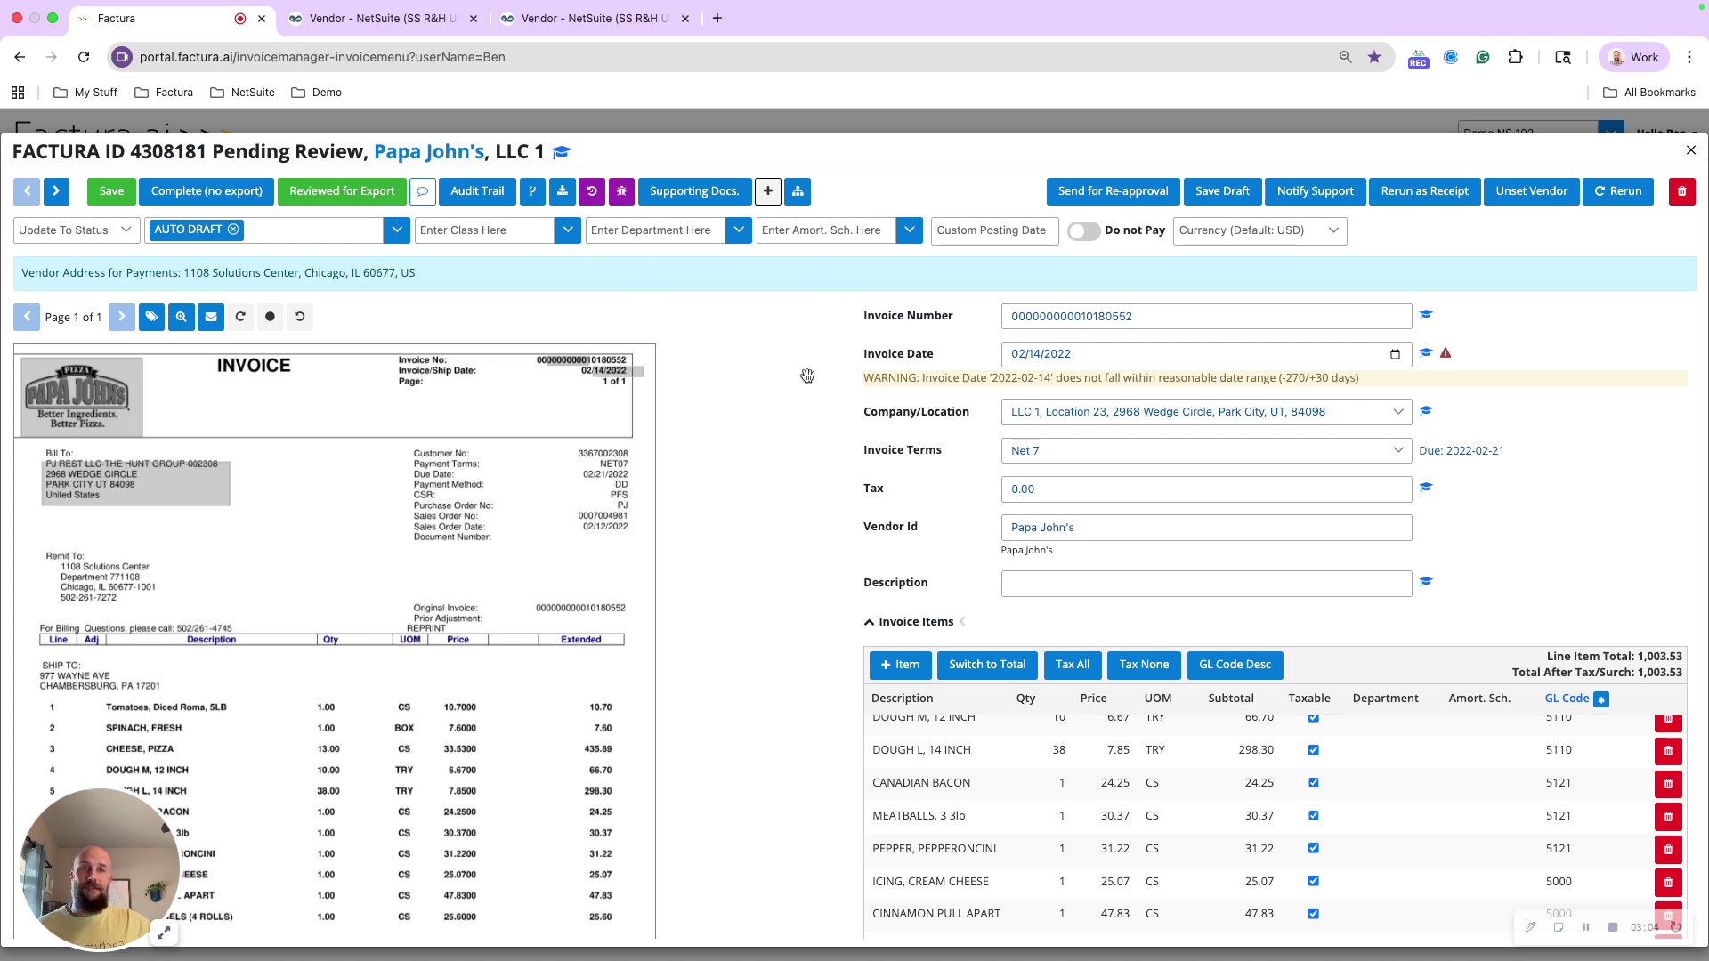
click(531, 121)
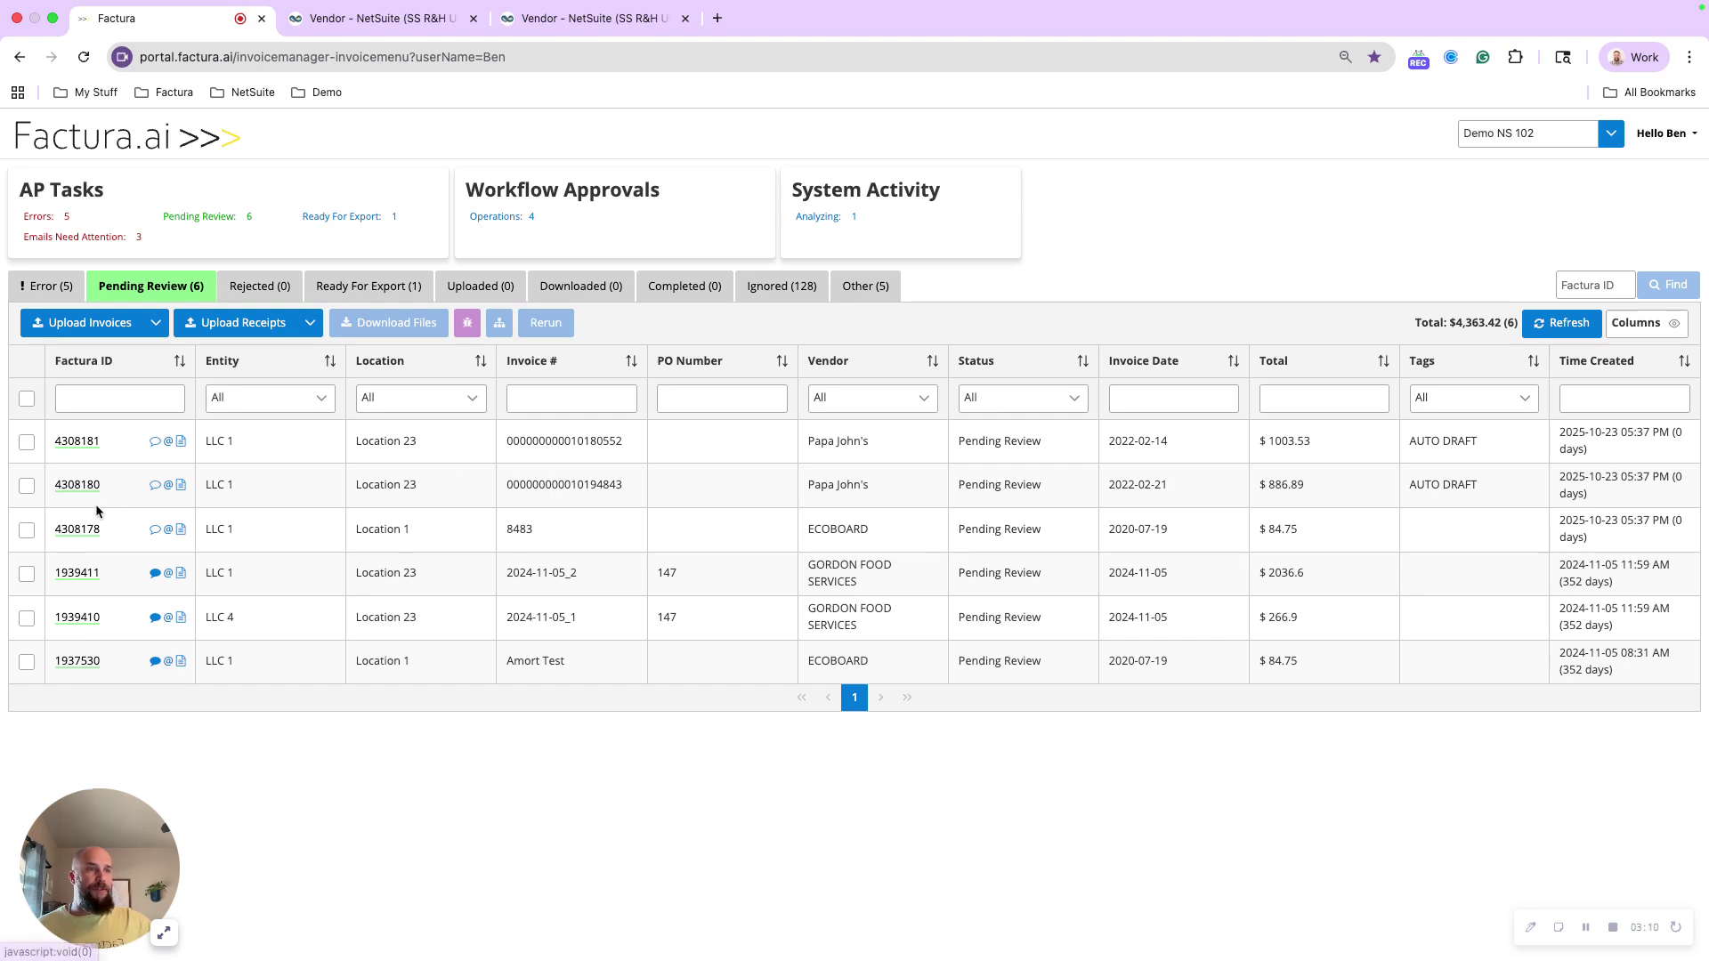
Open the newly uploaded ECOBOARD invoice and add LLC 3, Location 27 and LLC 4, Location 23 to its company/location breakdown.
click(77, 530)
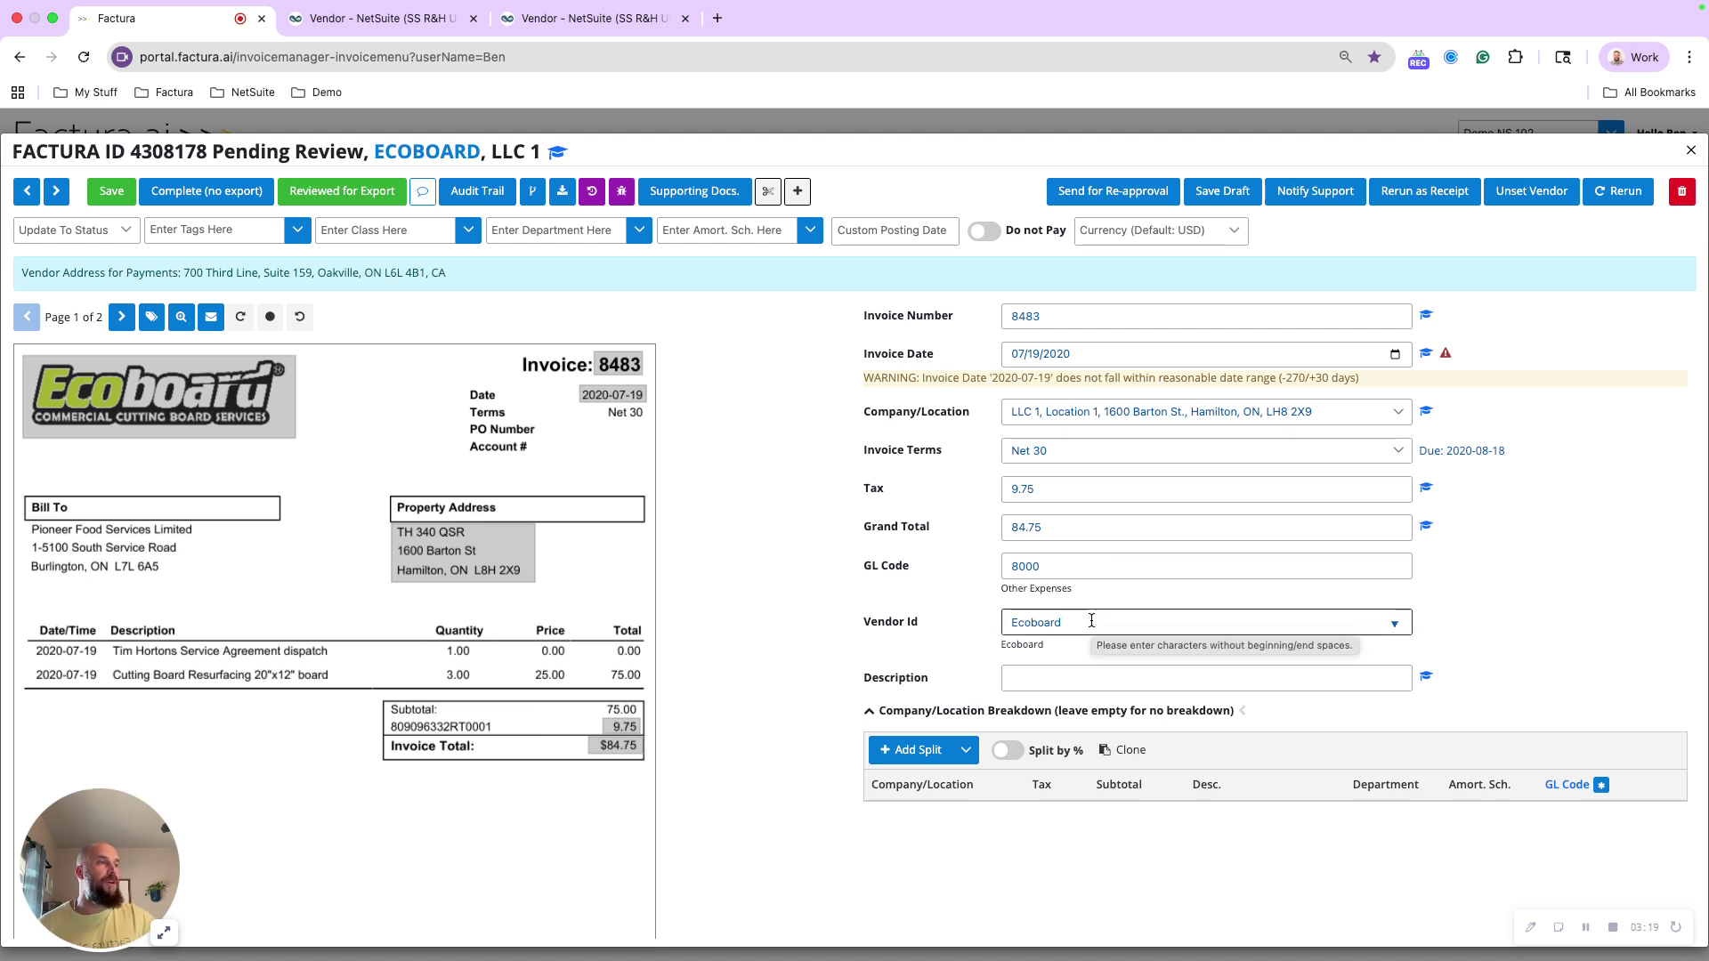
click(966, 751)
click(931, 780)
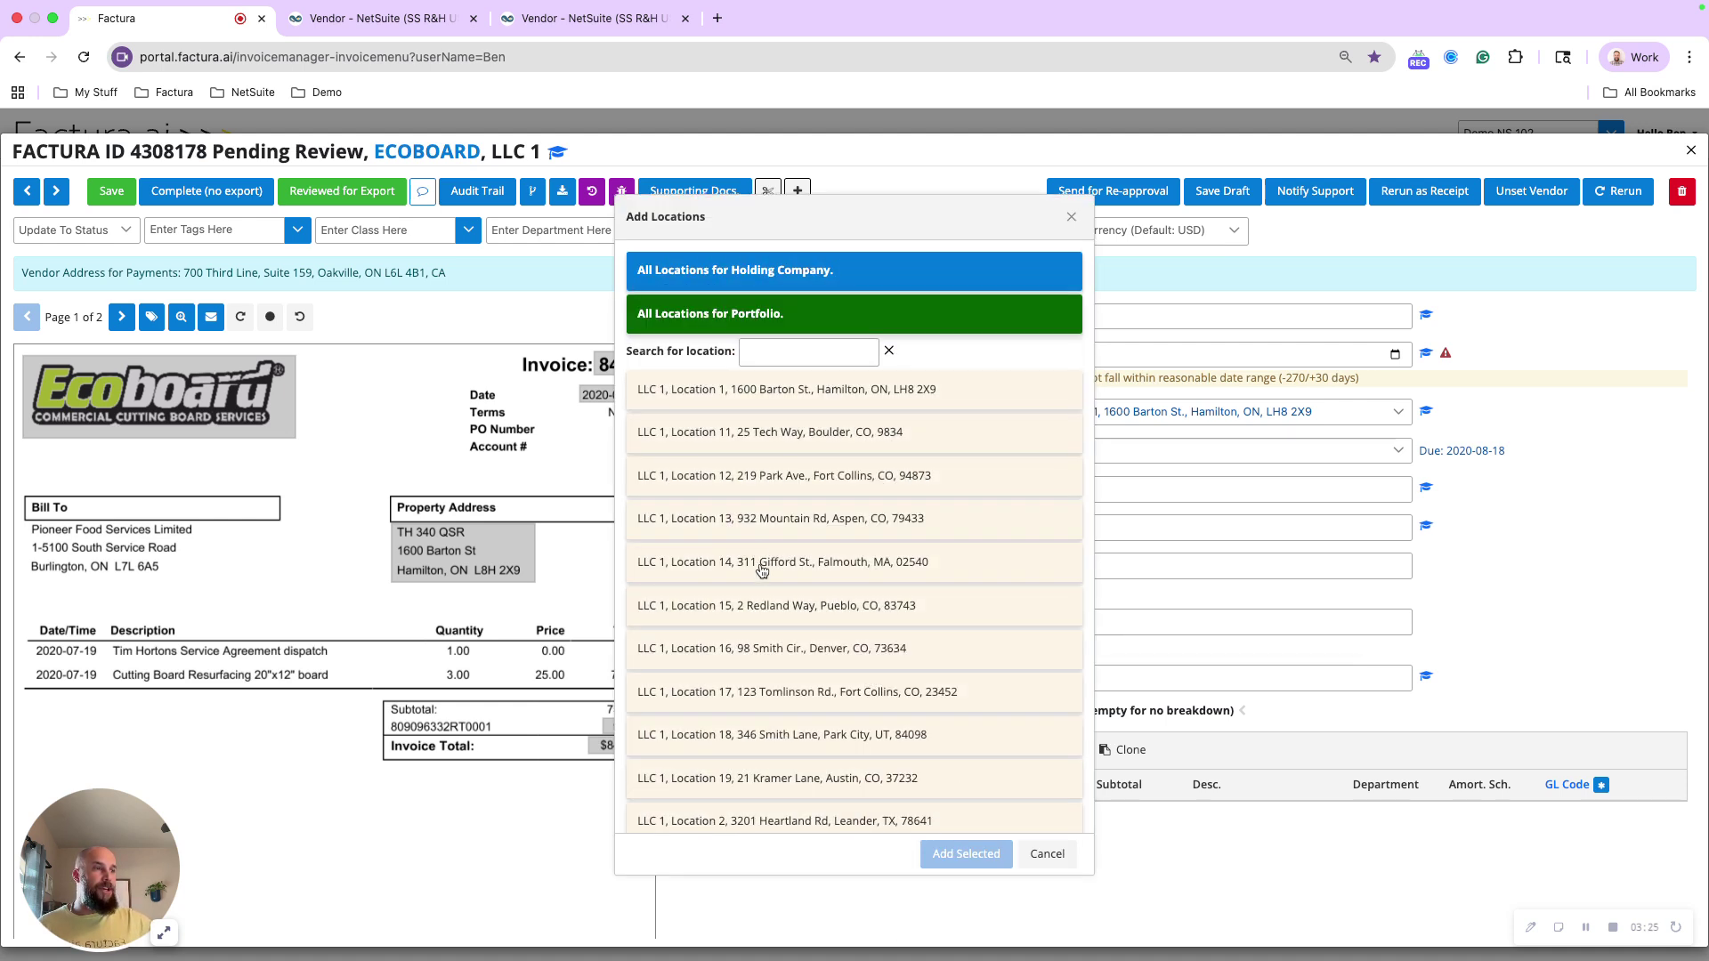
scroll(763, 565, down, 5)
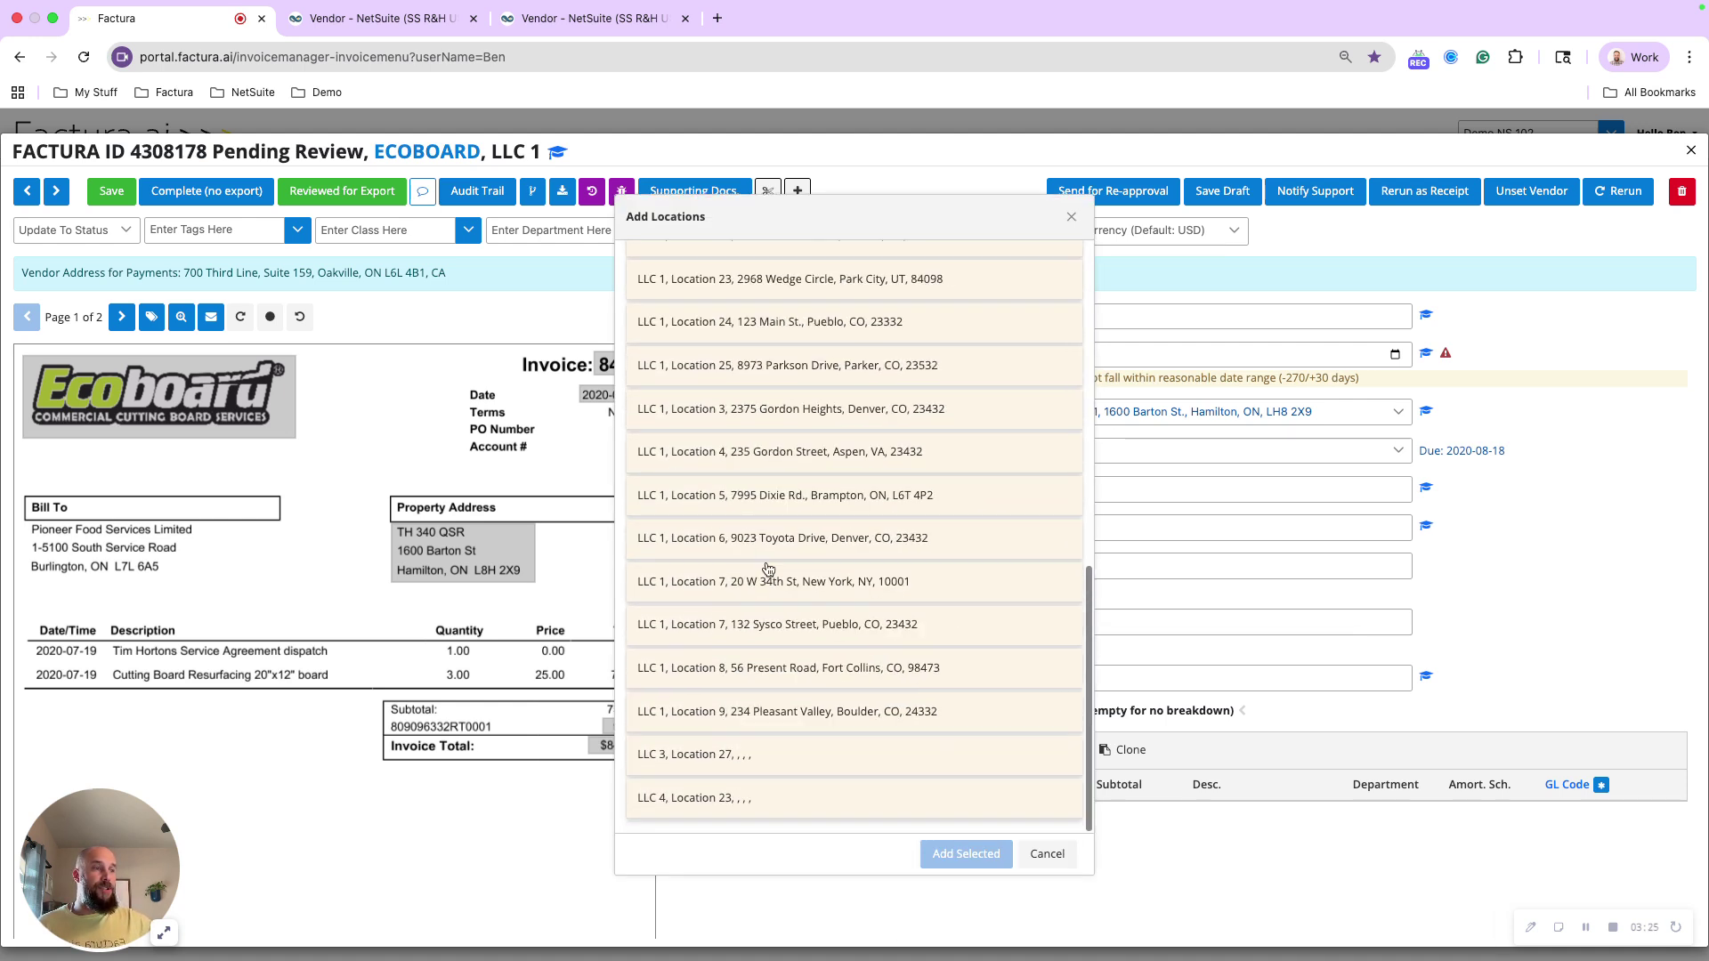
click(701, 755)
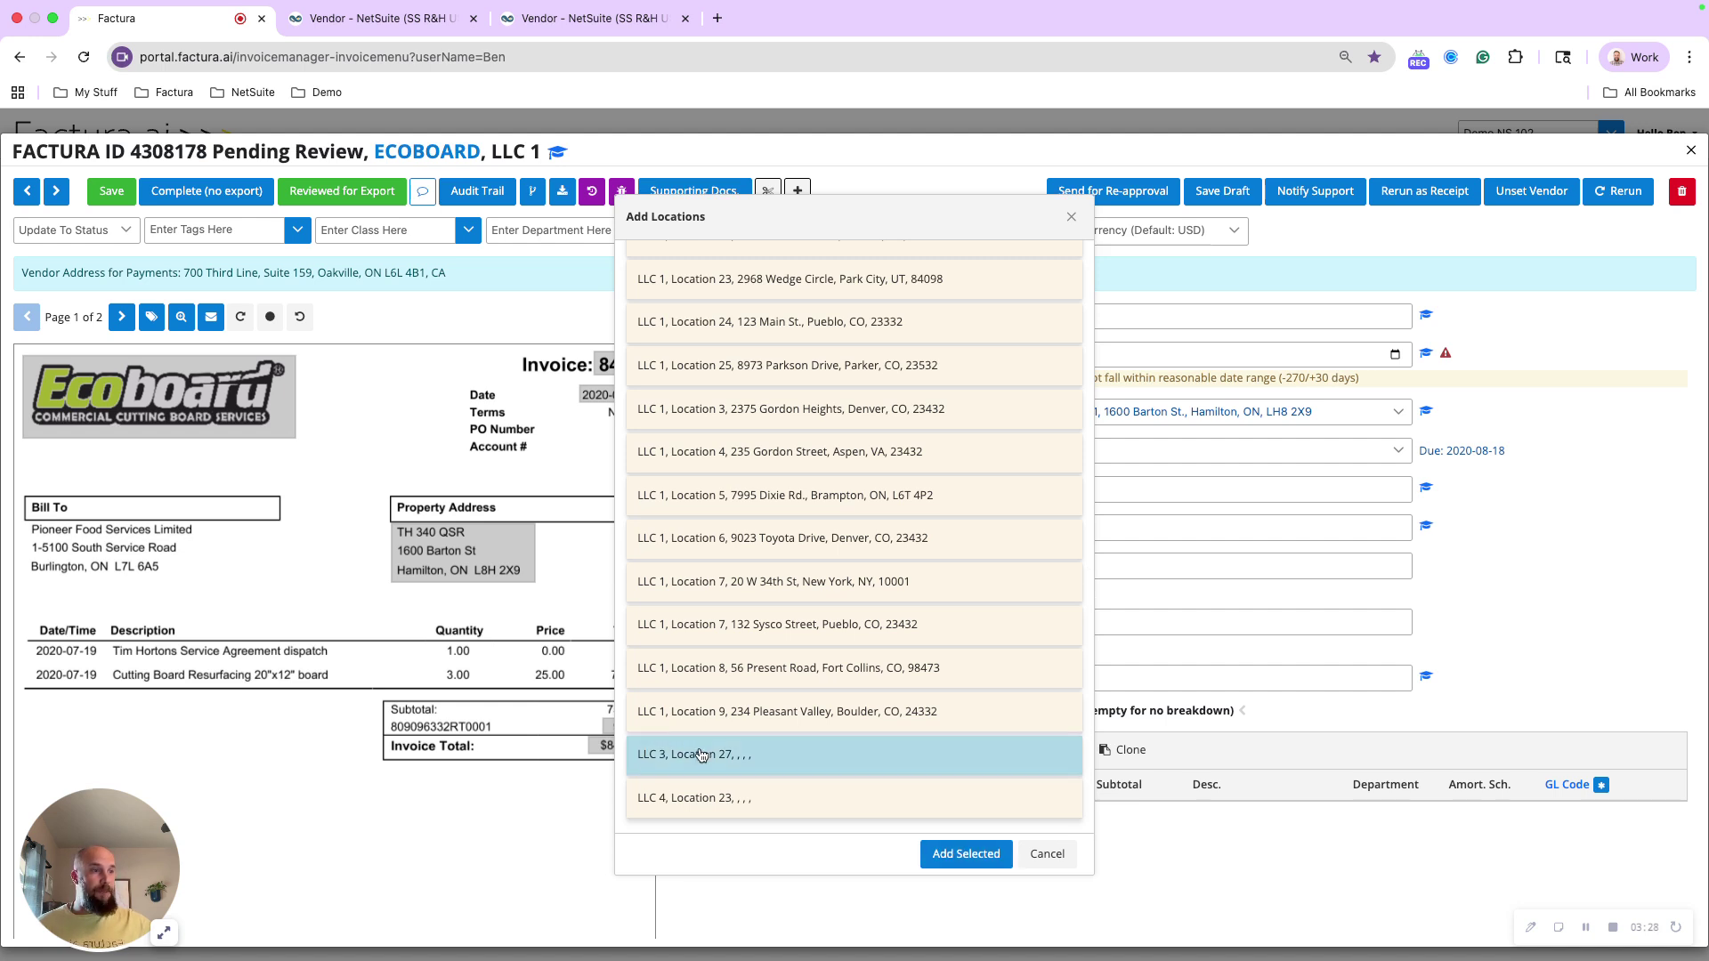
click(704, 806)
click(954, 855)
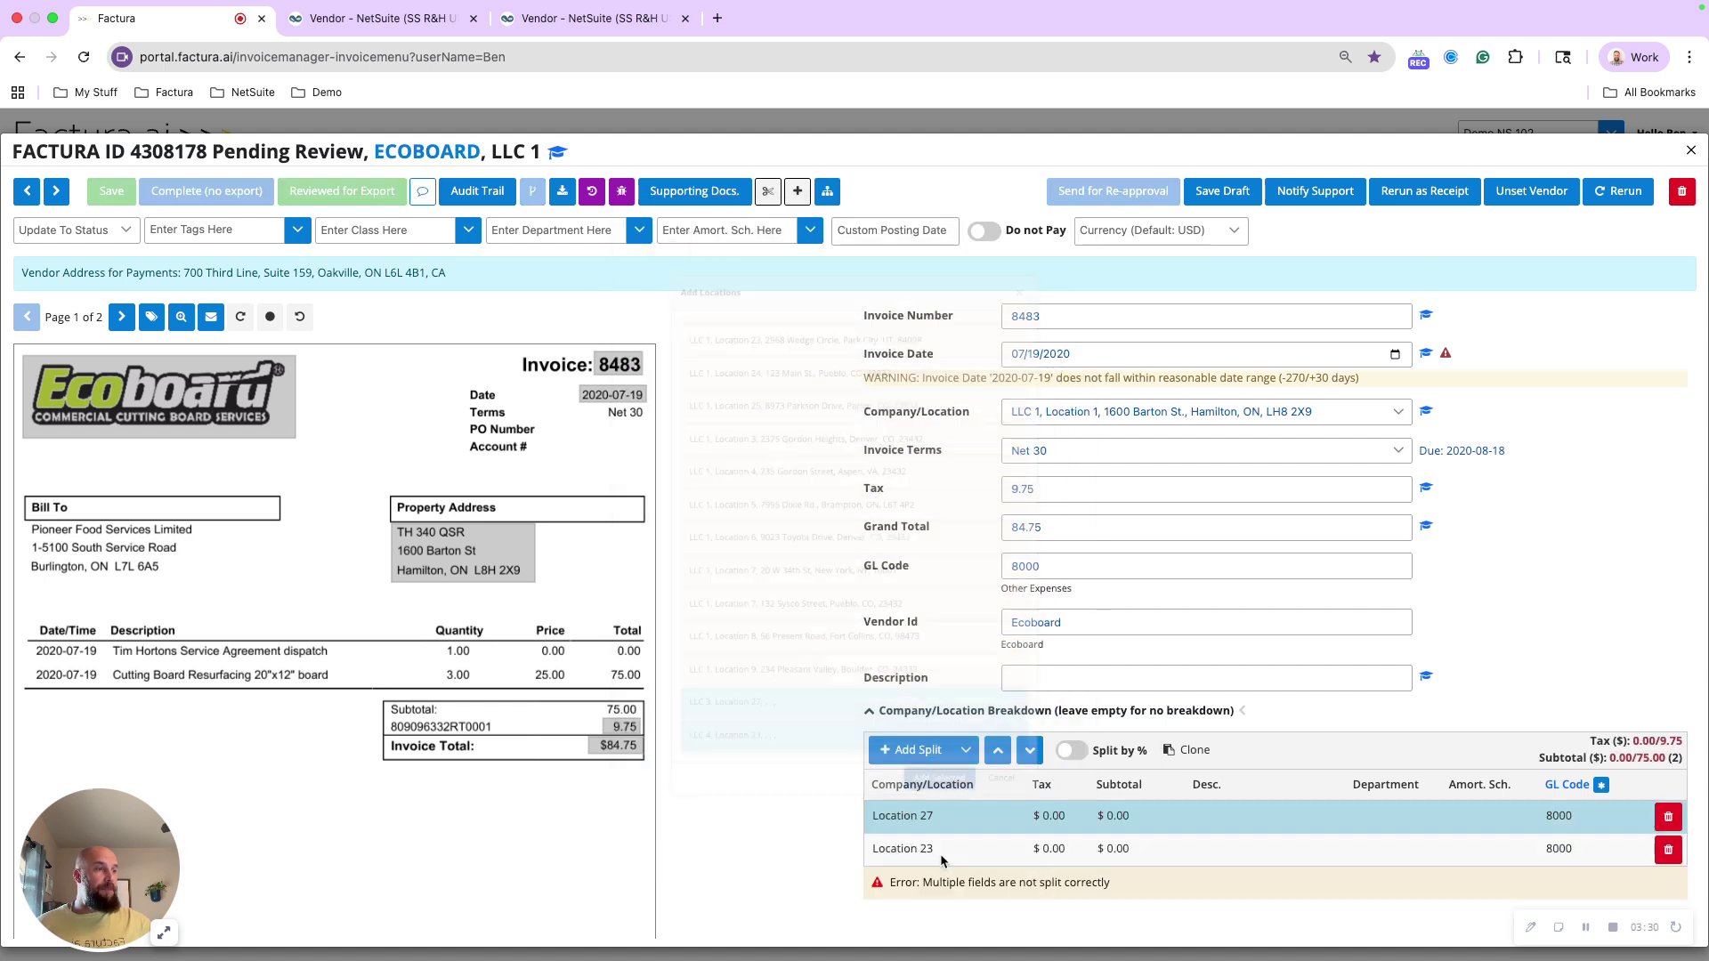
click(966, 750)
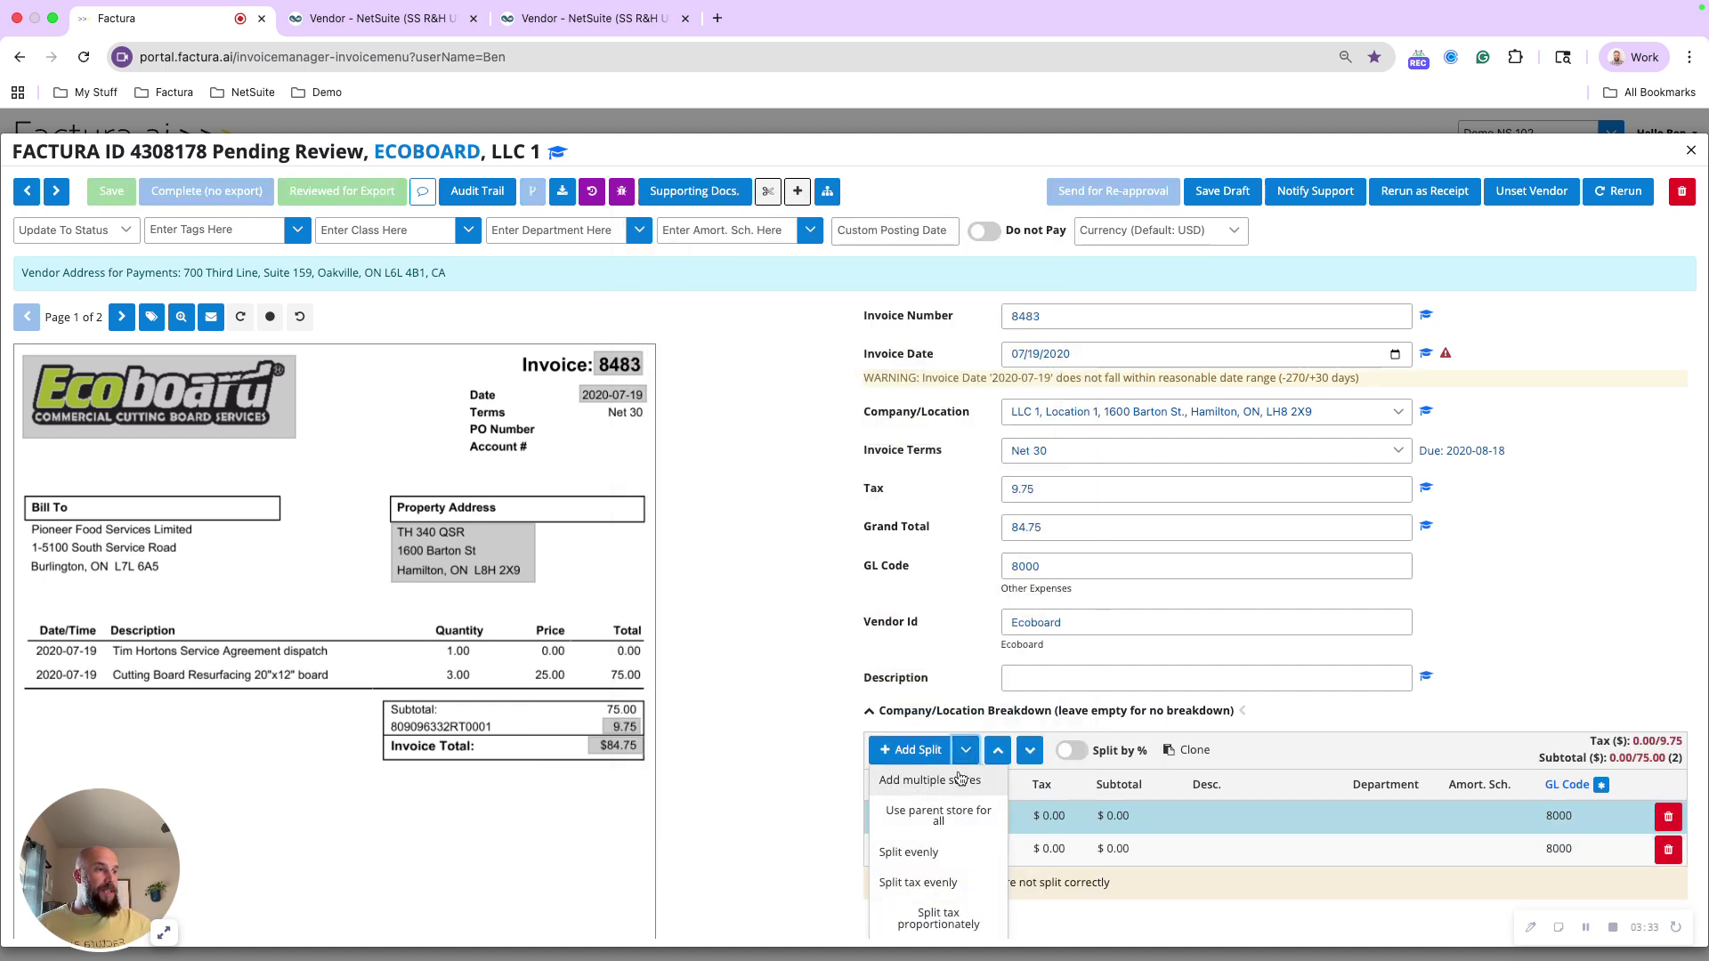
click(959, 782)
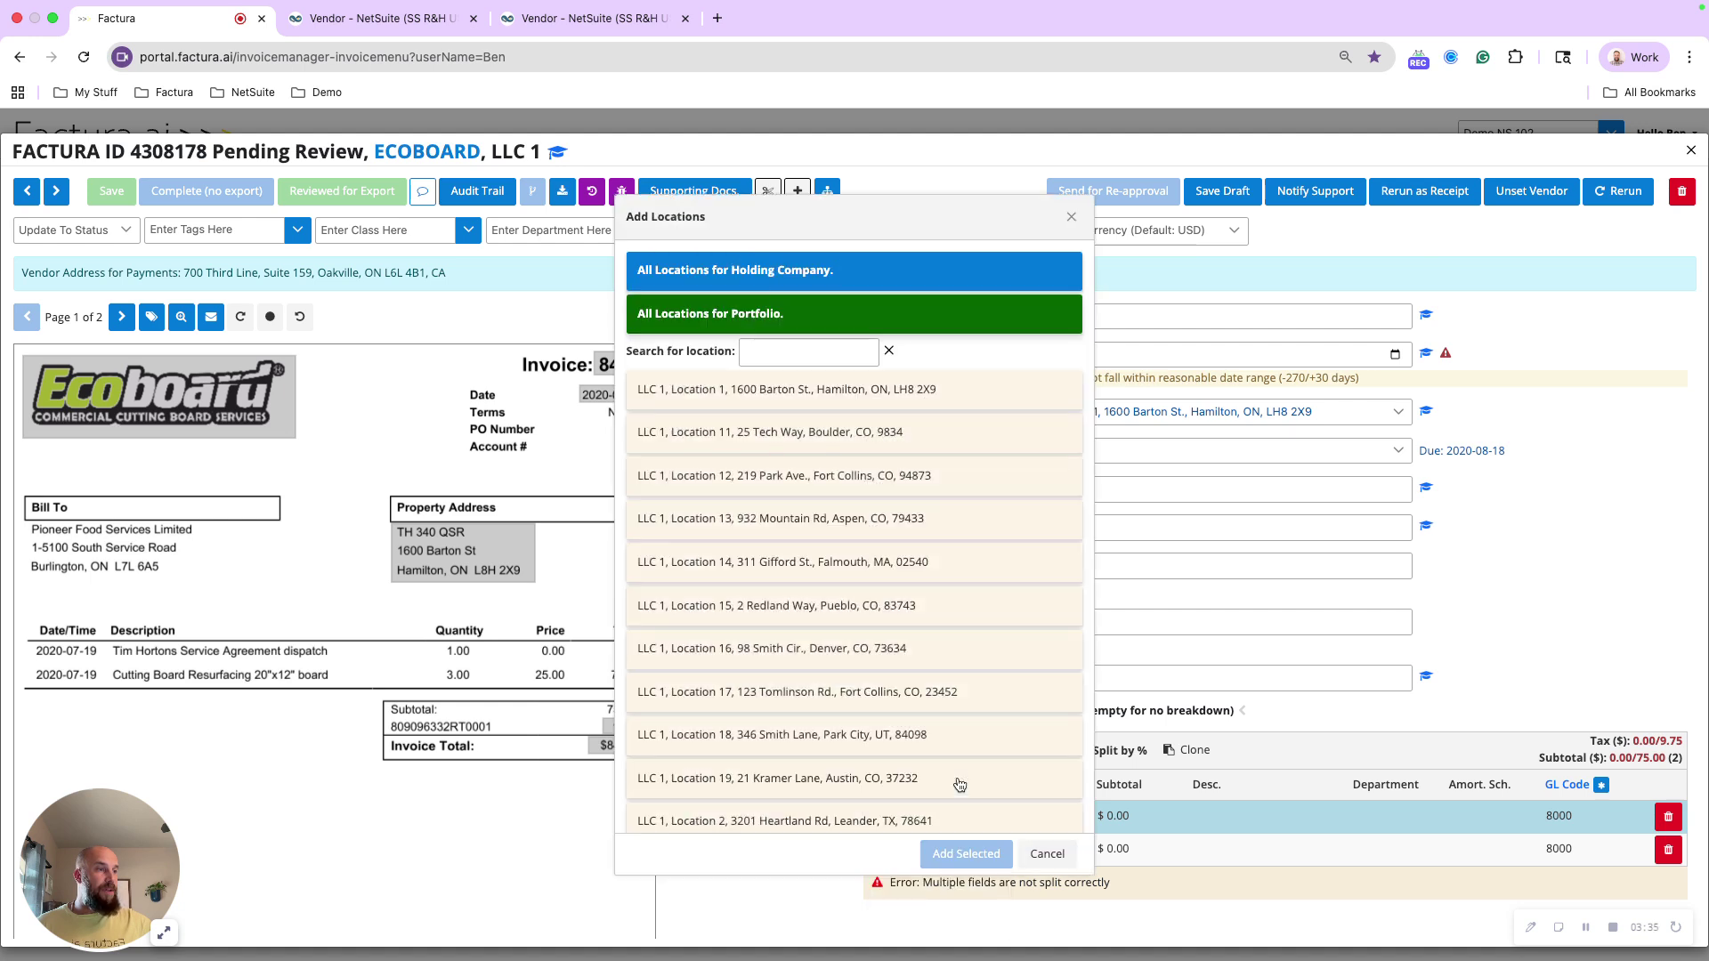
click(1052, 856)
Split the ECOBOARD invoice evenly between the two locations and submit it as reviewed for export.
click(960, 752)
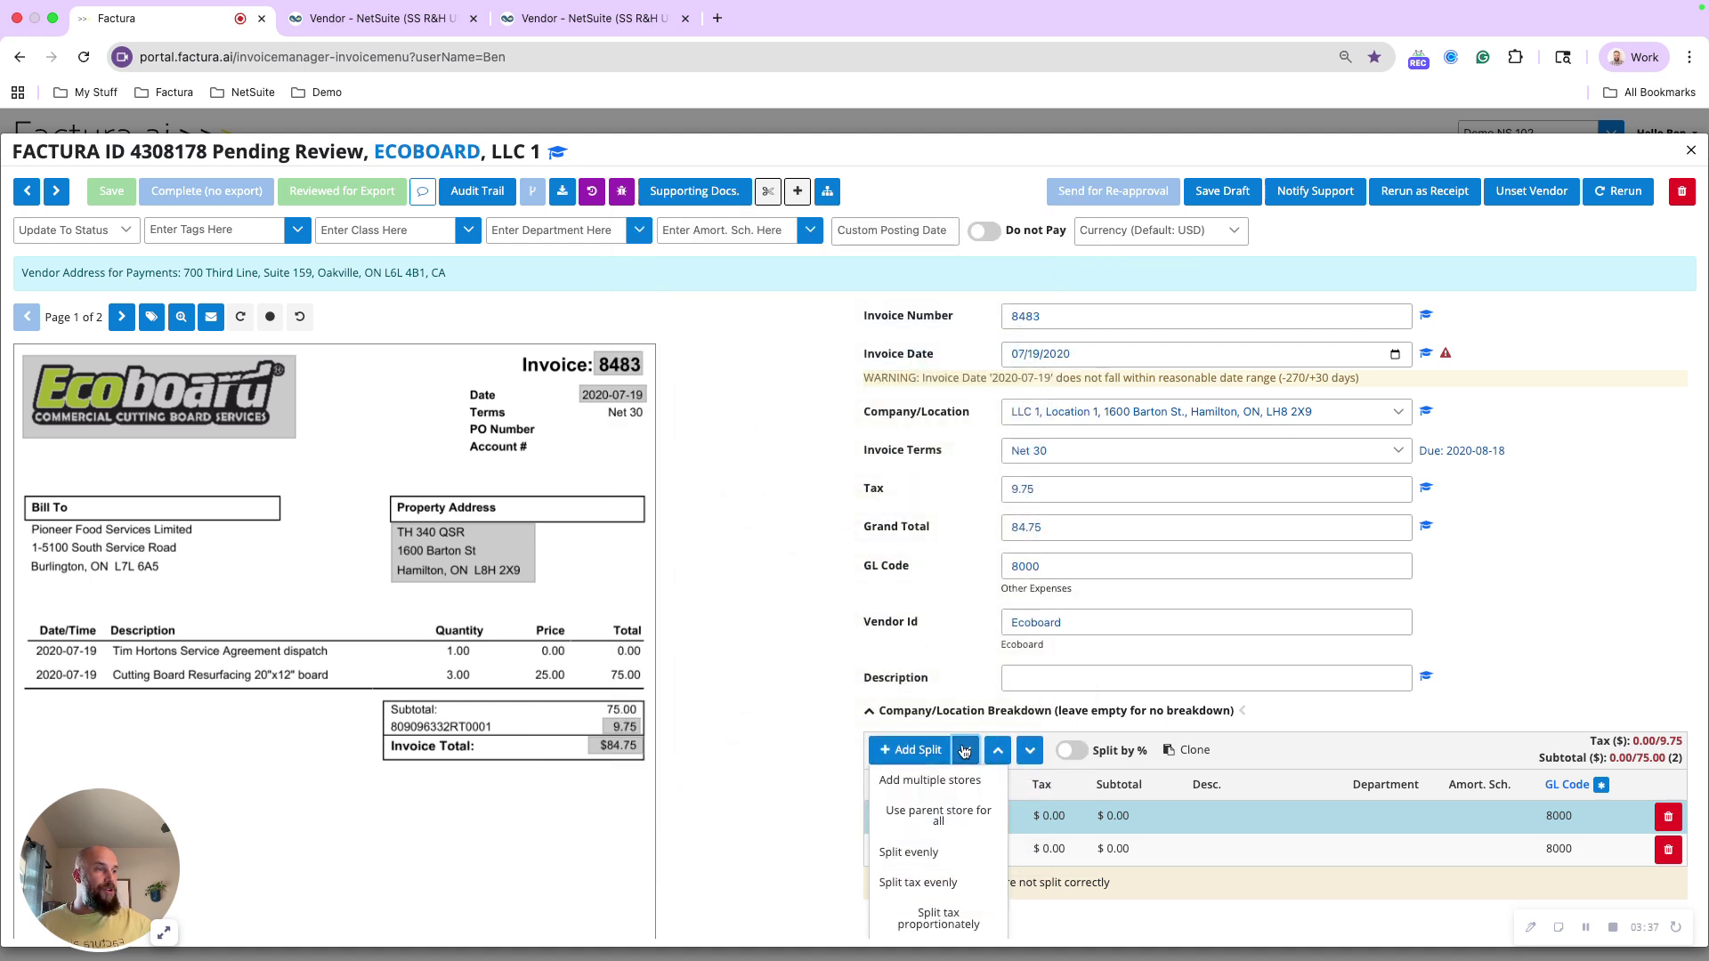
click(943, 852)
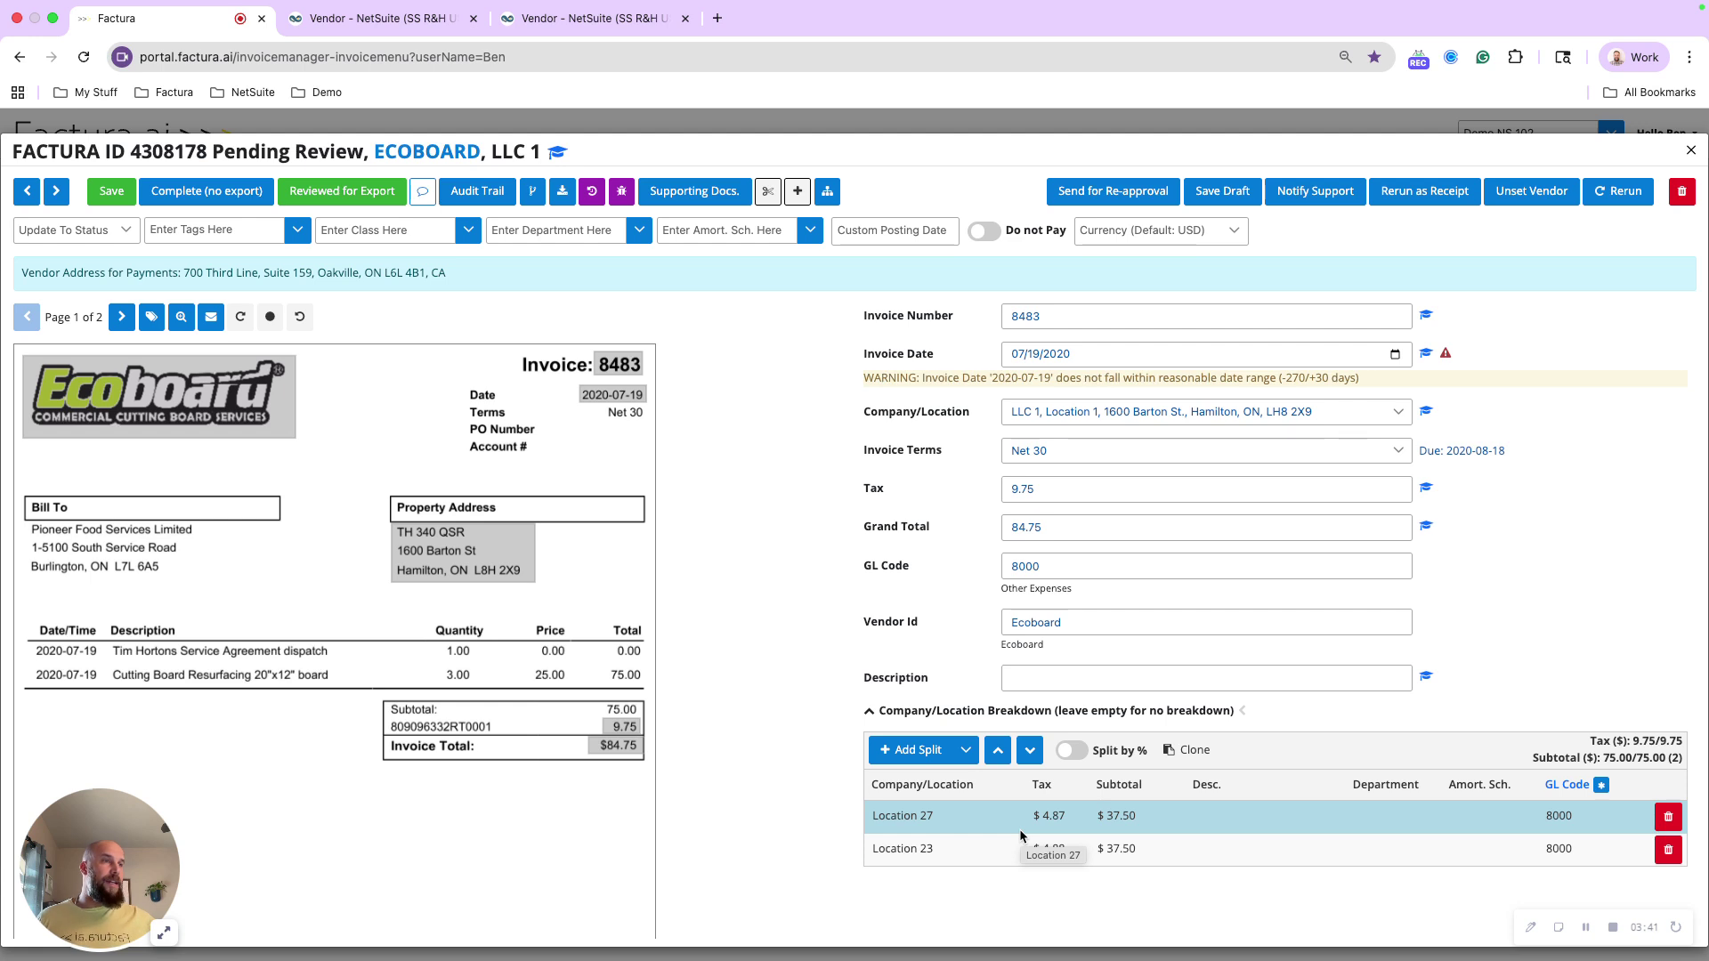
click(342, 190)
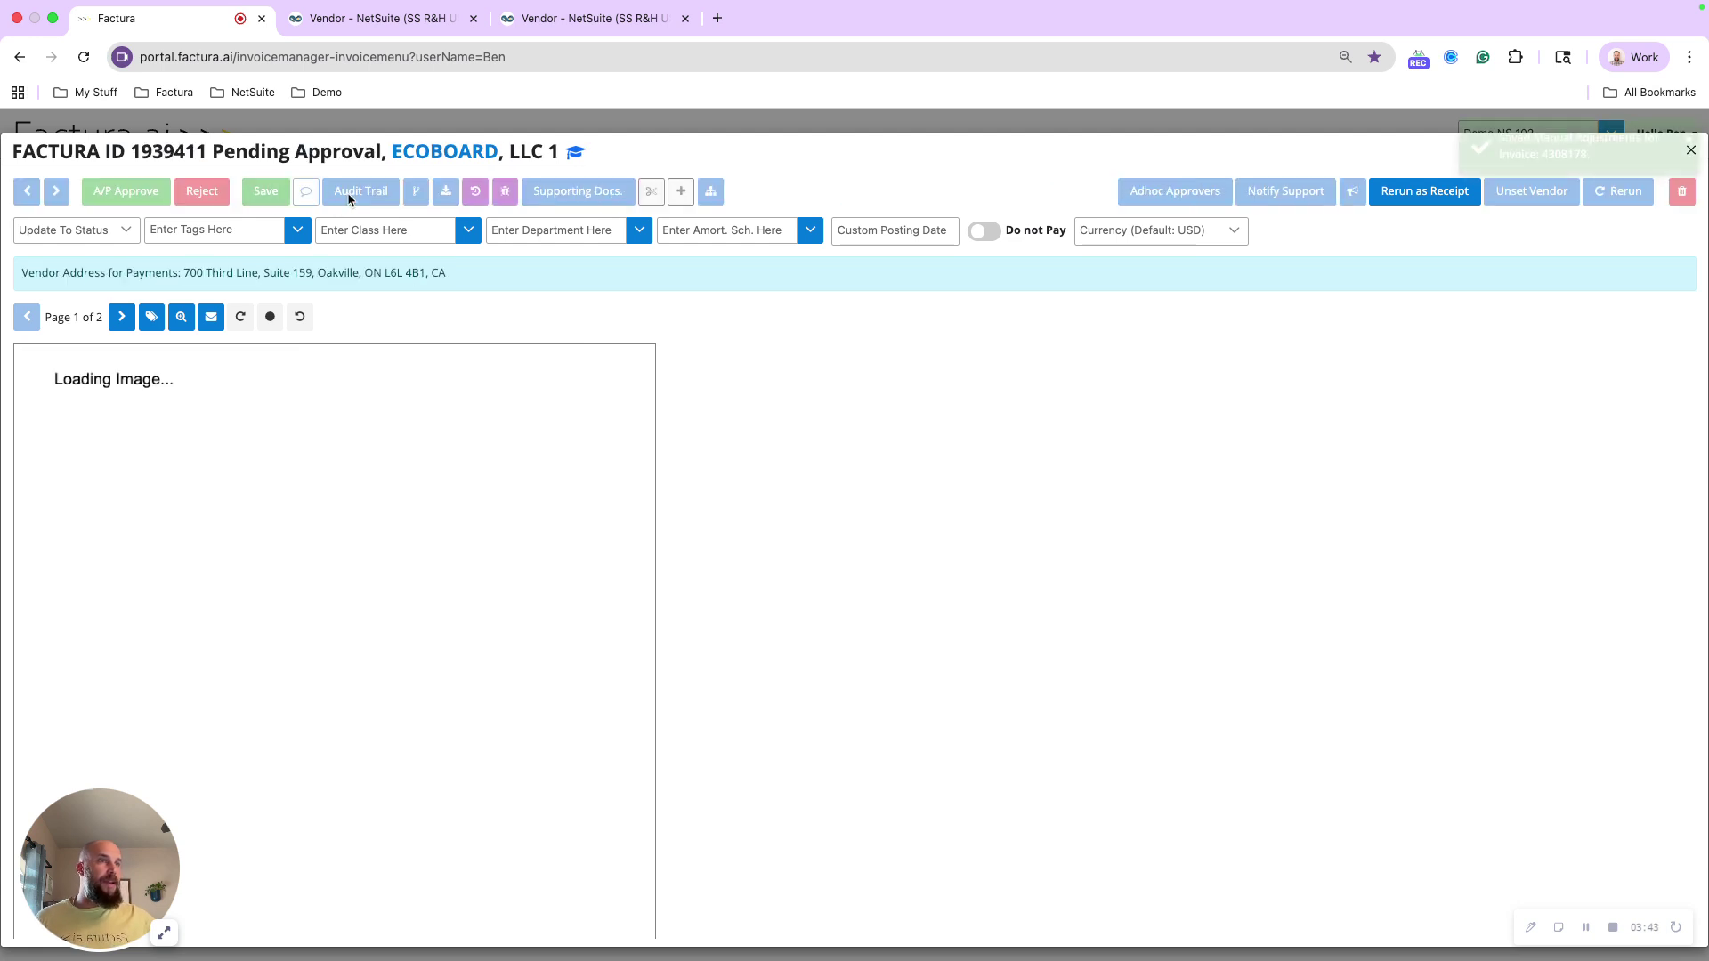
click(342, 125)
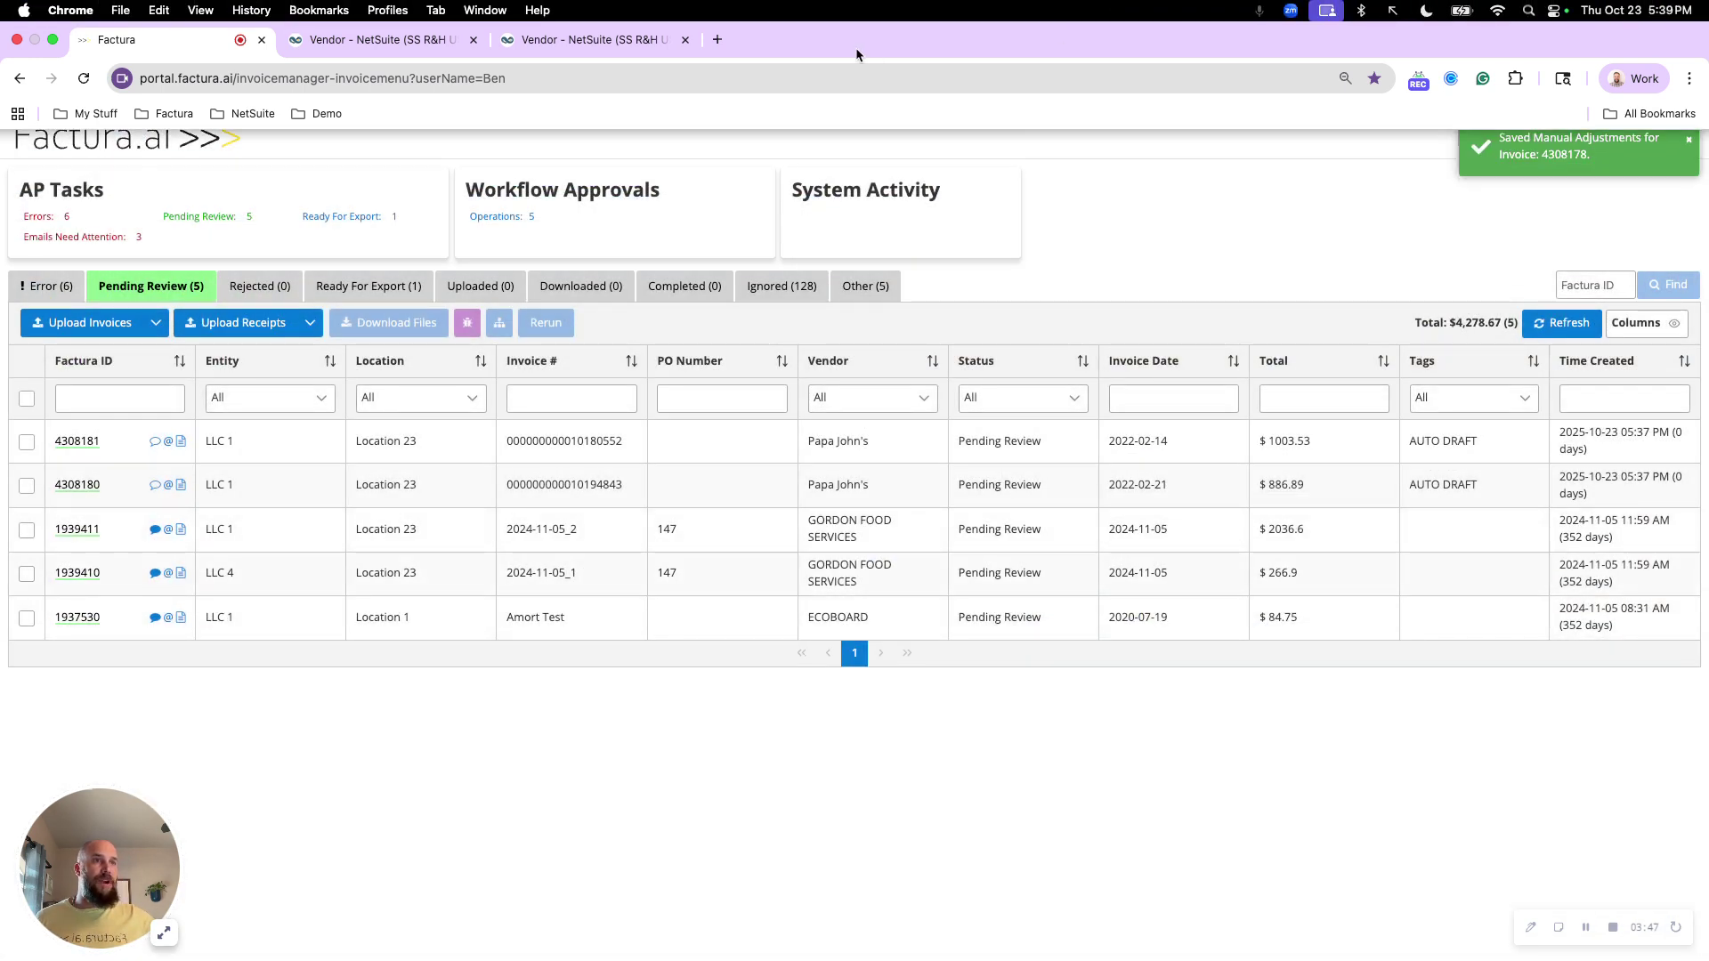
Open the $1003.53 Papa John's invoice from the pending review list and submit it as reviewed for export.
drag(132, 179, 133, 272)
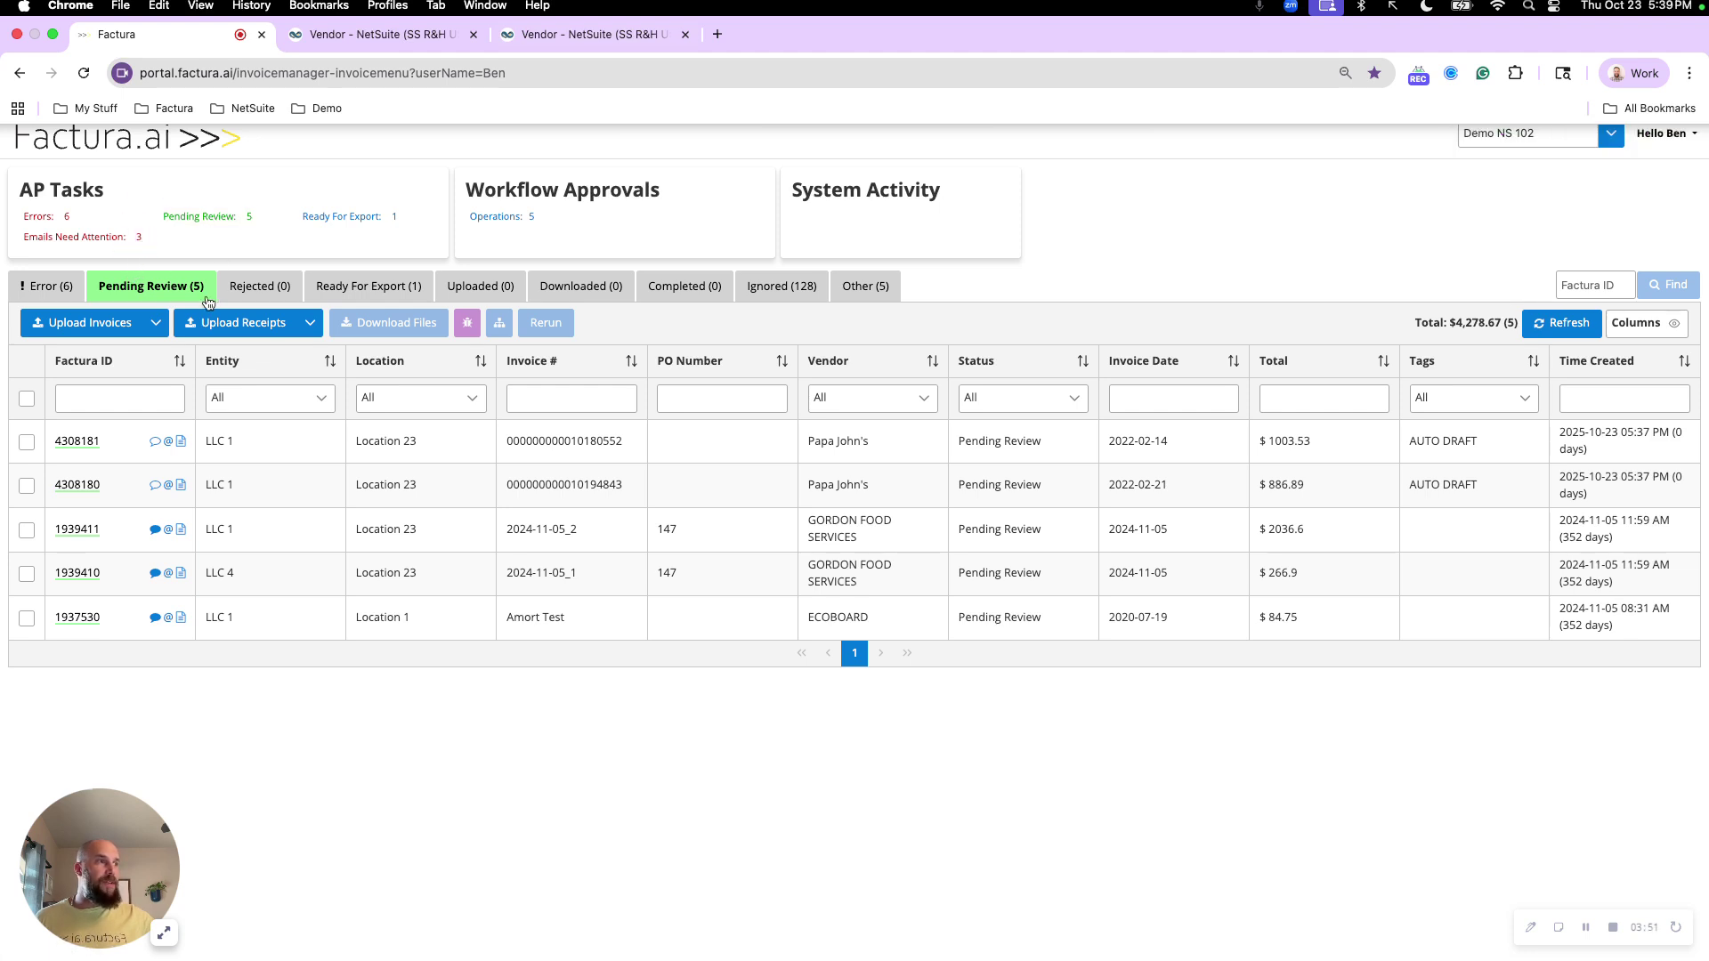
click(90, 441)
click(347, 189)
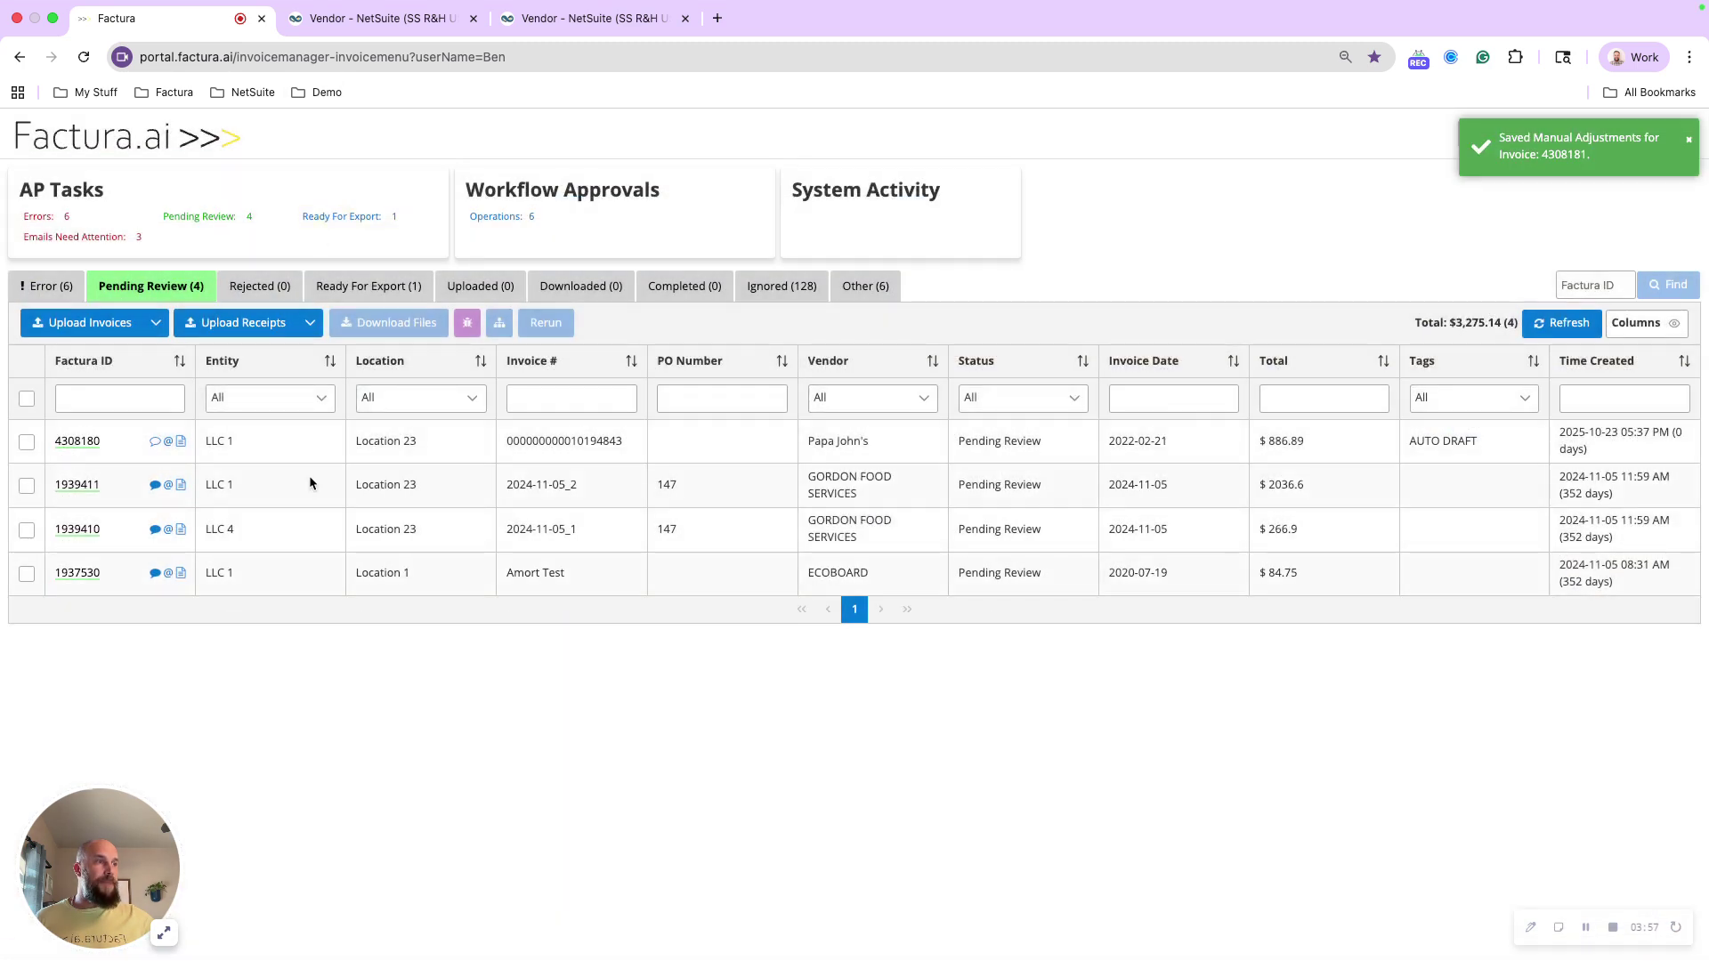
Open the ECOBOARD Amort Test invoice, set its amortization schedule to Prepaid 12 Month Subscription, and submit it as reviewed for export.
click(74, 575)
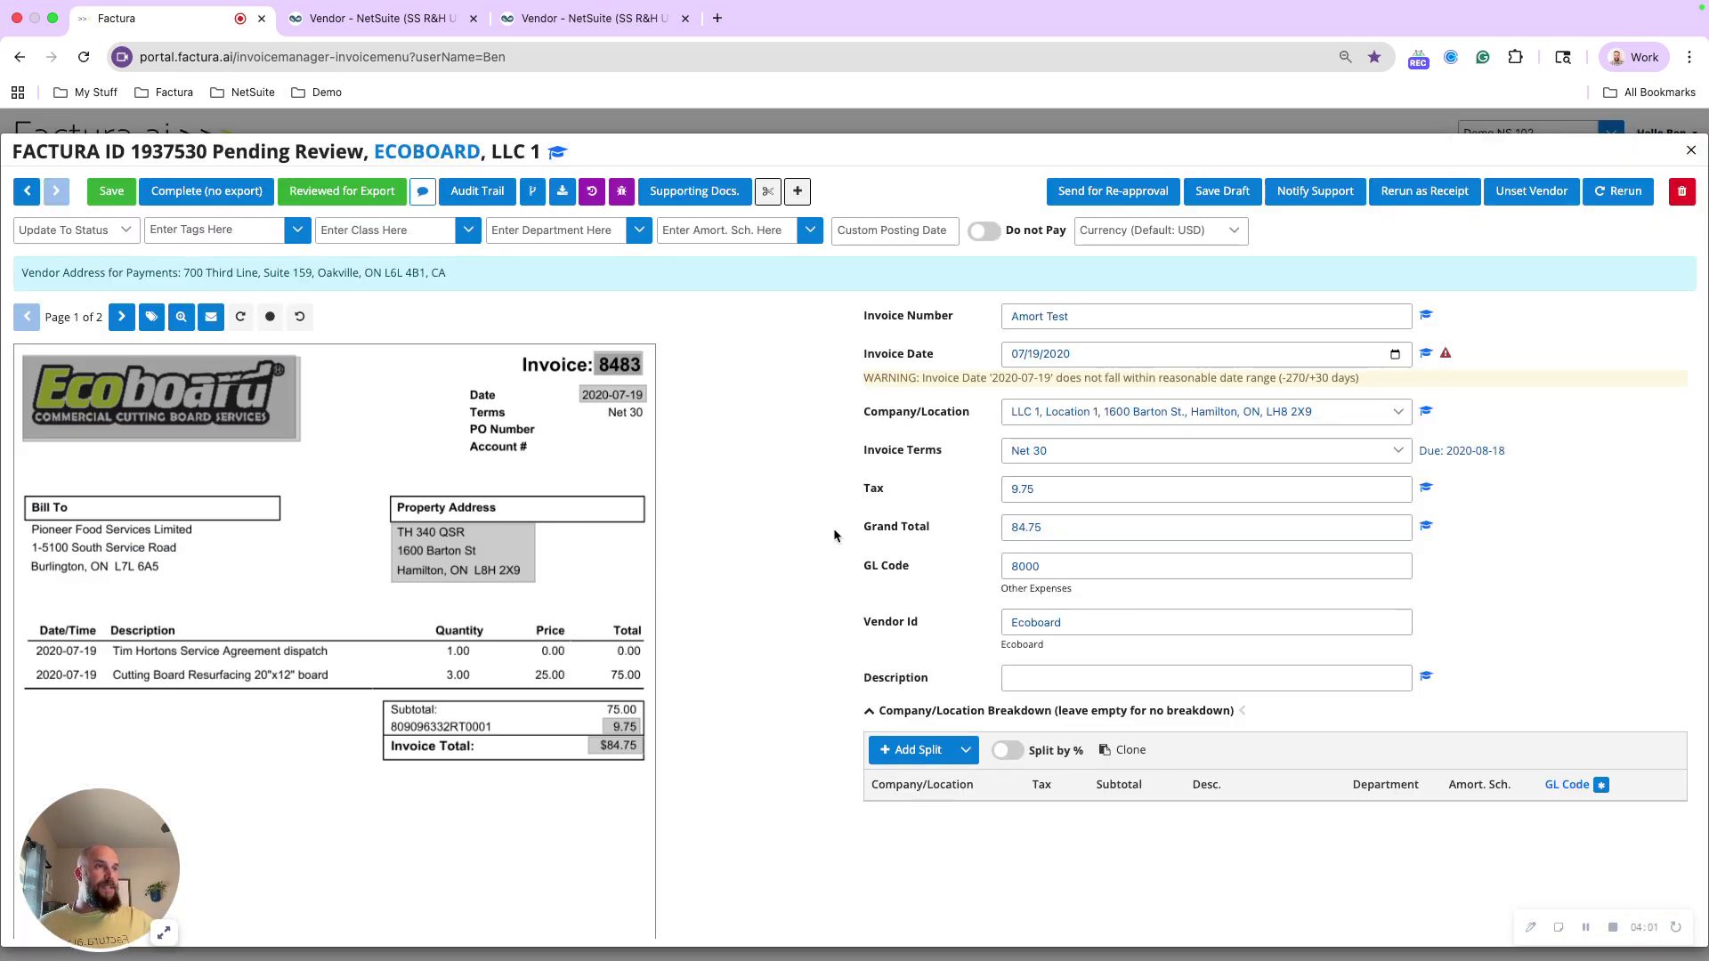
click(810, 230)
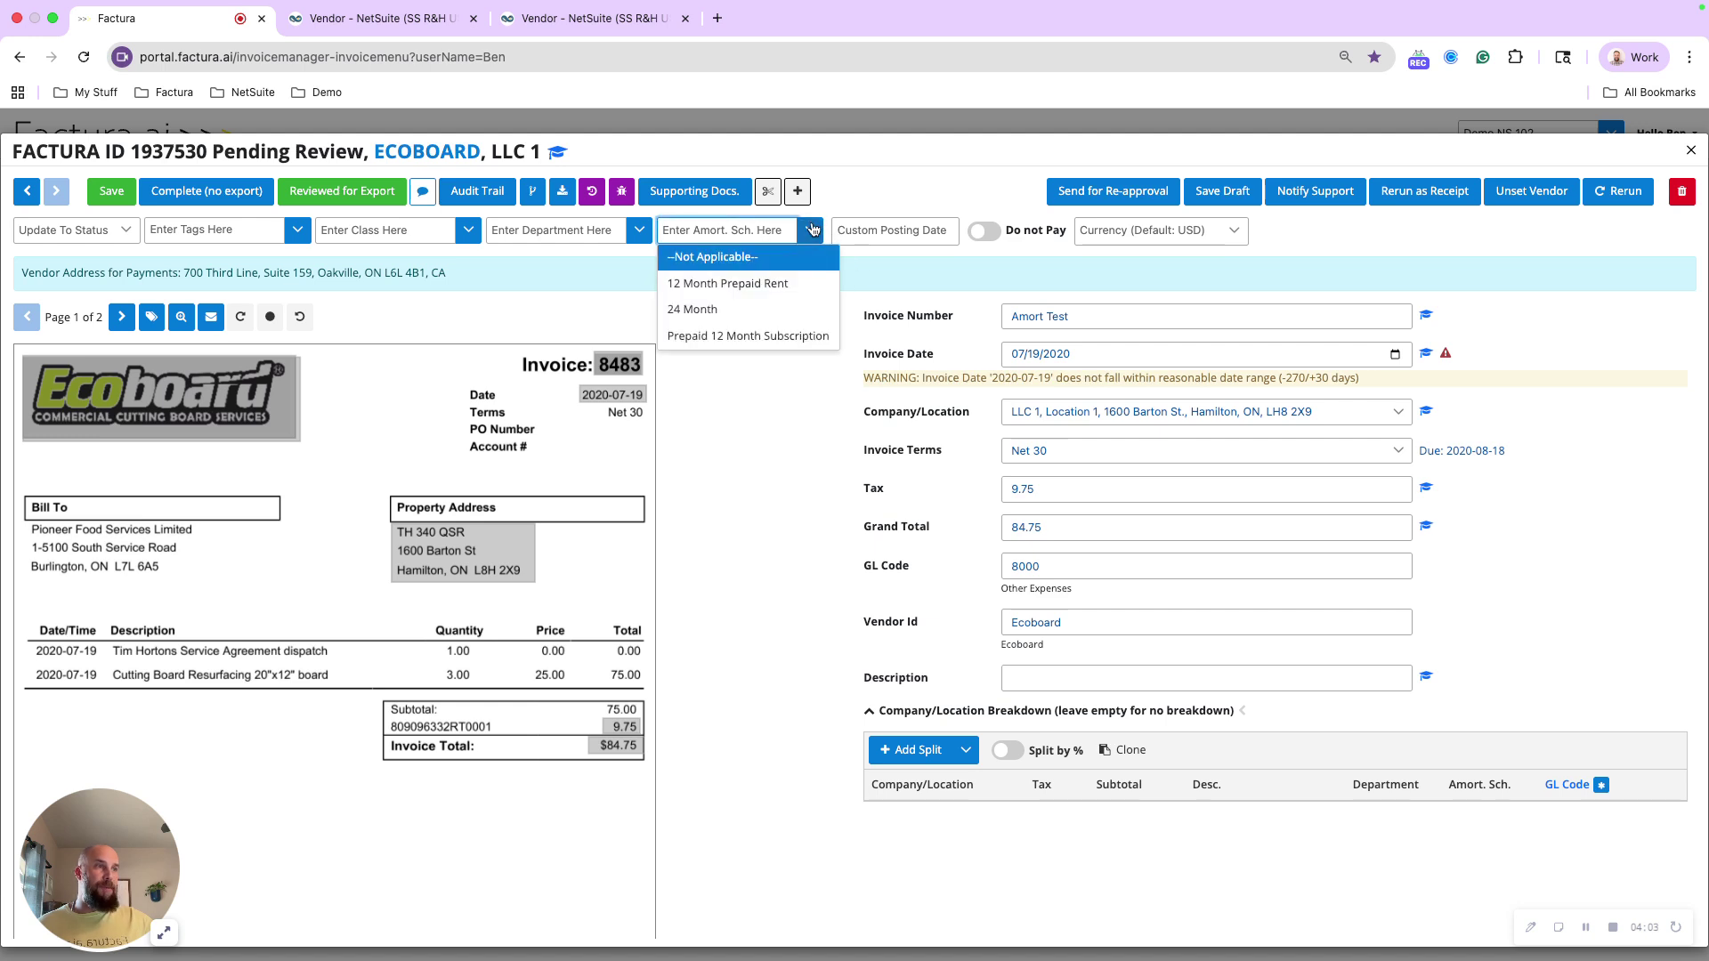
click(783, 336)
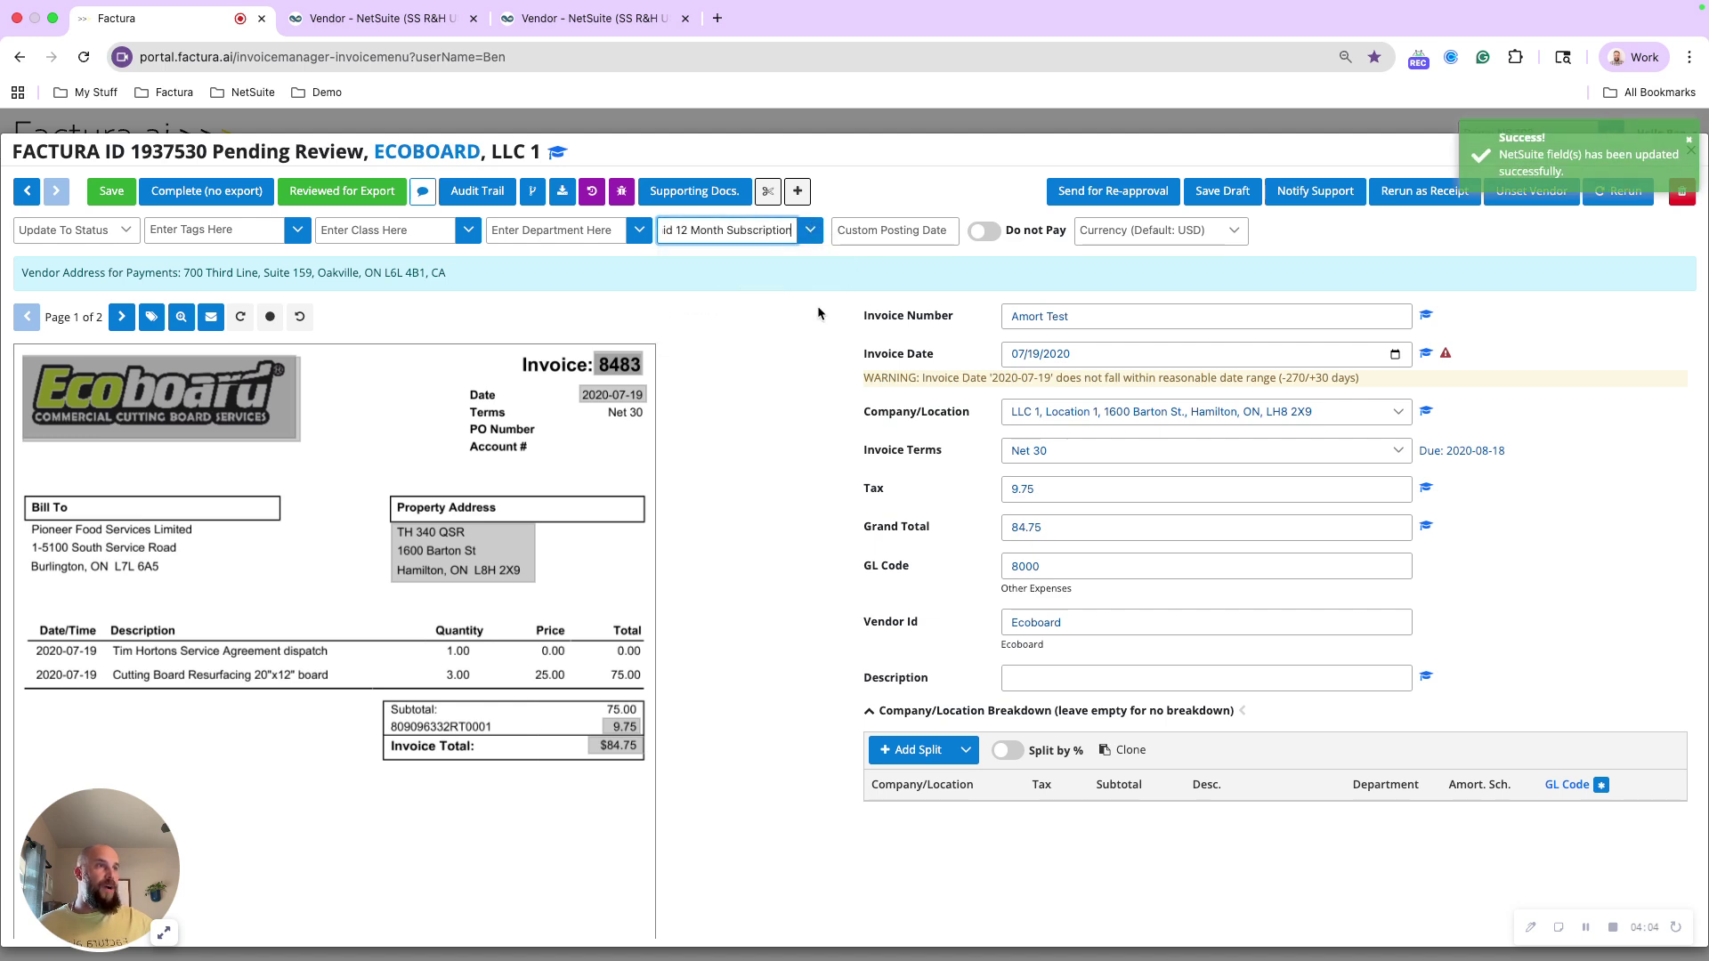
click(374, 203)
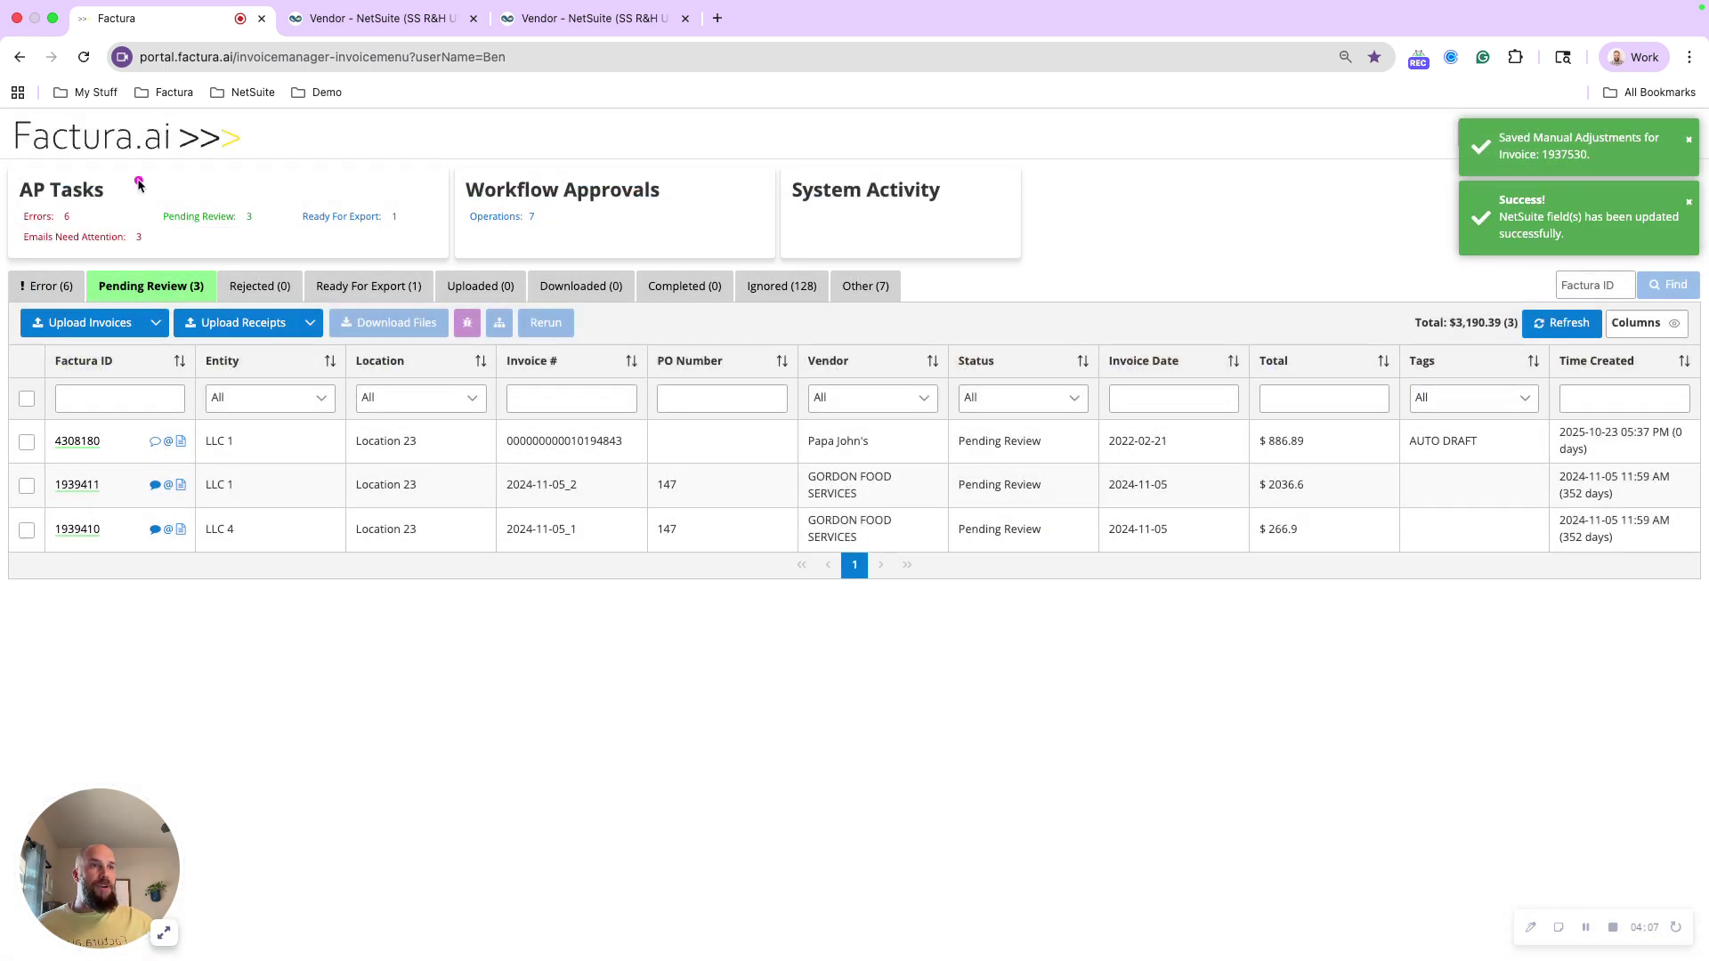
Review the breakdown of outstanding Operations workflow approvals by GM, DM and Exec level.
mouse_move(142, 167)
mouse_down()
mouse_move(142, 278)
mouse_move(454, 217)
mouse_up()
click(496, 217)
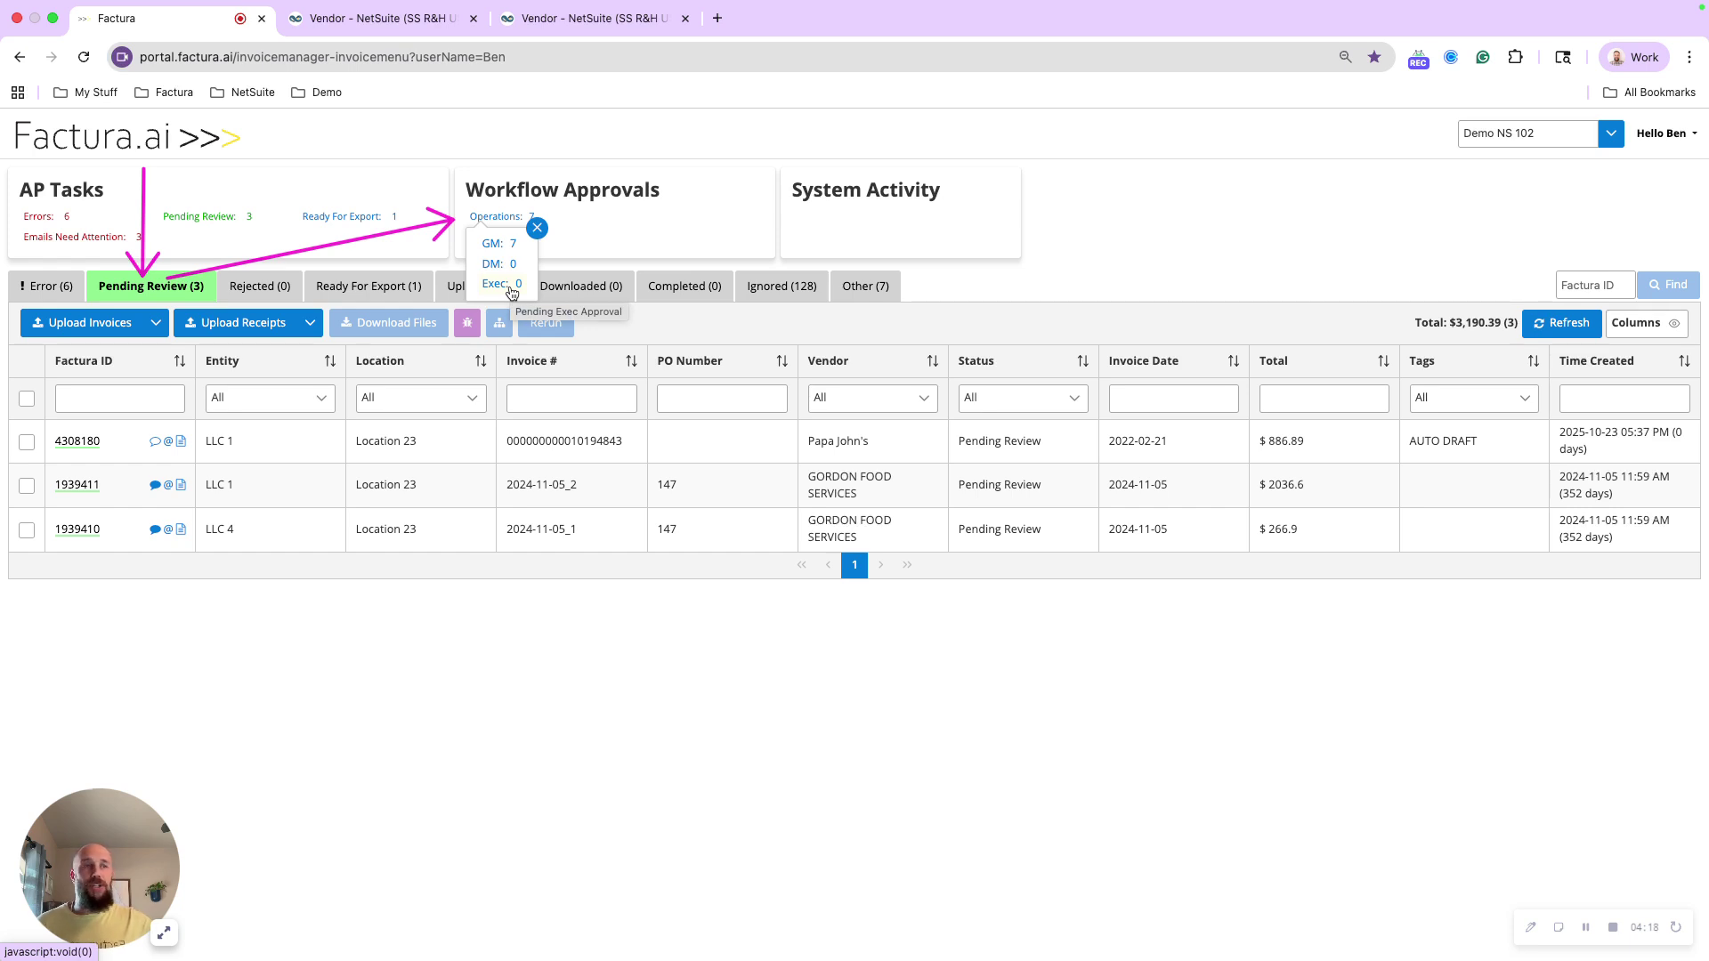
click(535, 239)
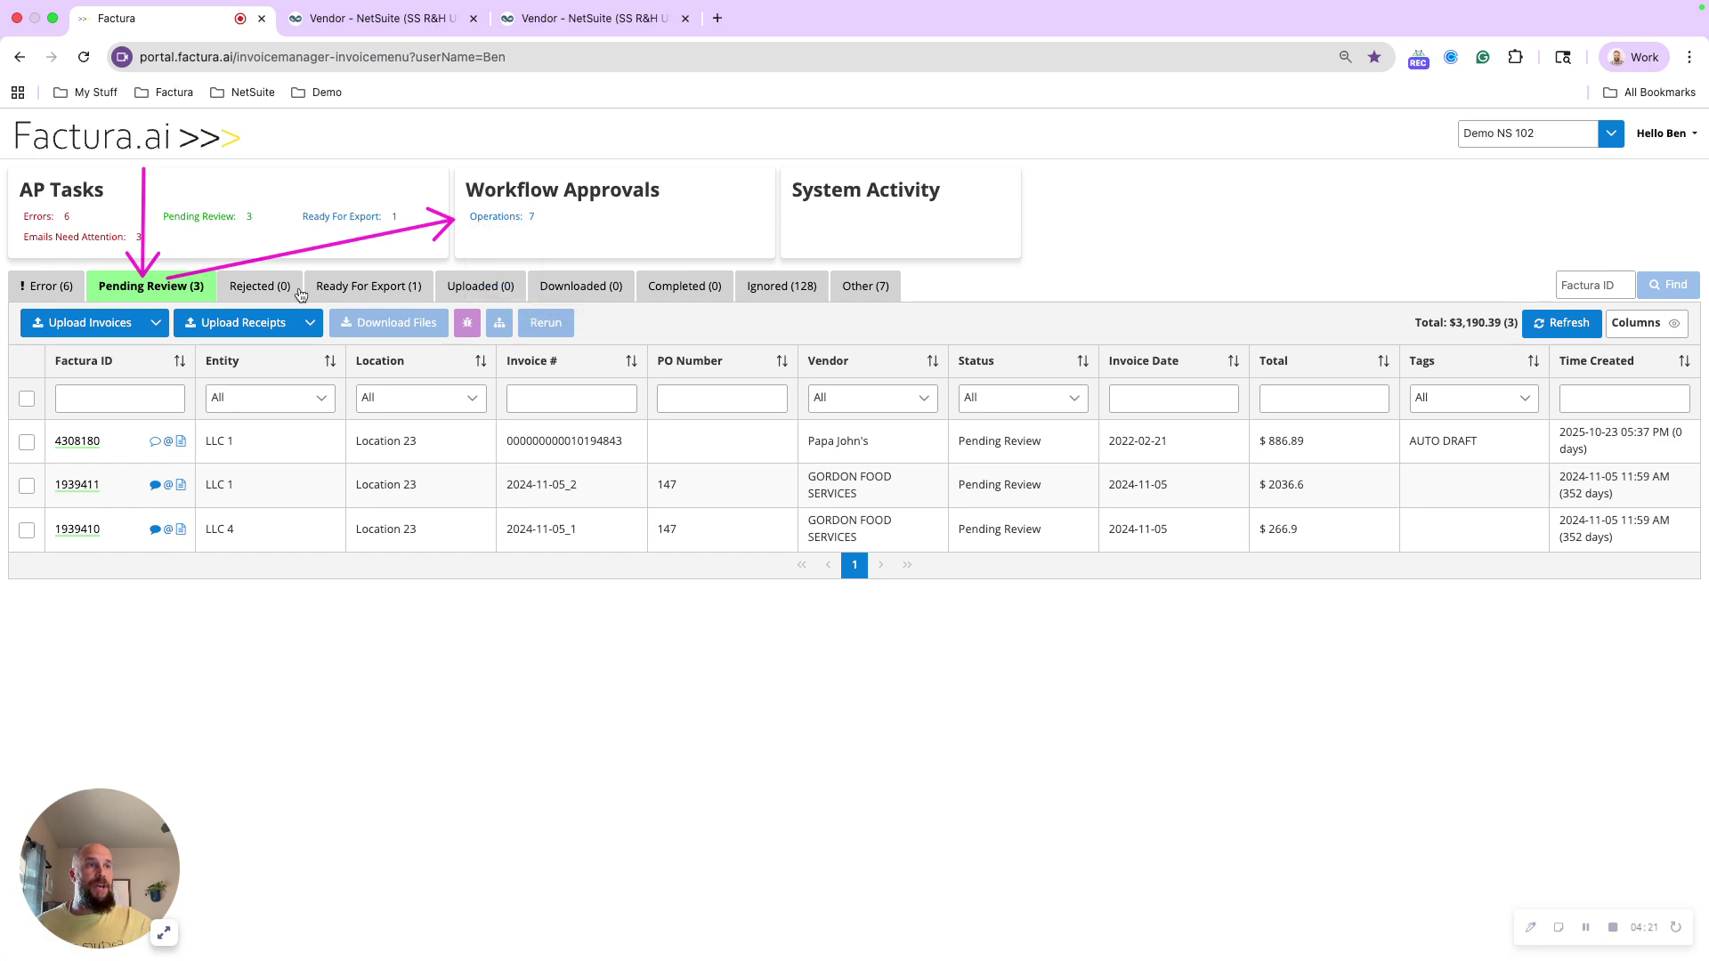
drag(187, 277, 325, 281)
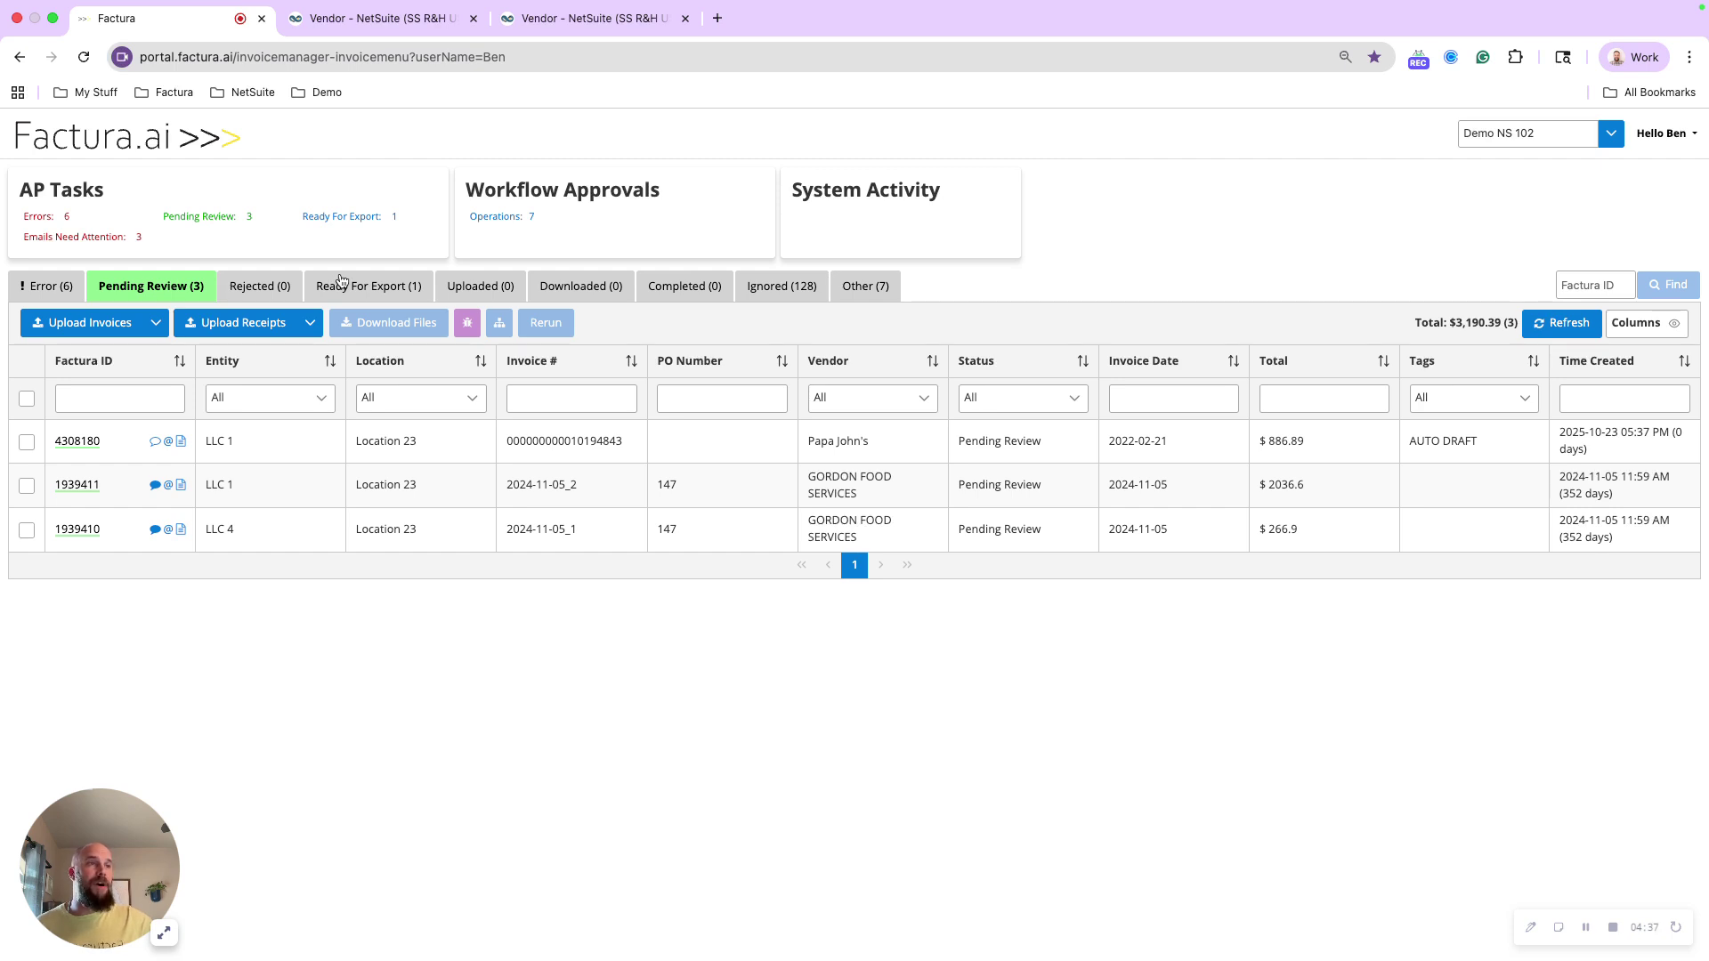
List the invoices pending GM approval, open the $1003.53 Papa John's invoice, and approve it without notes.
click(503, 247)
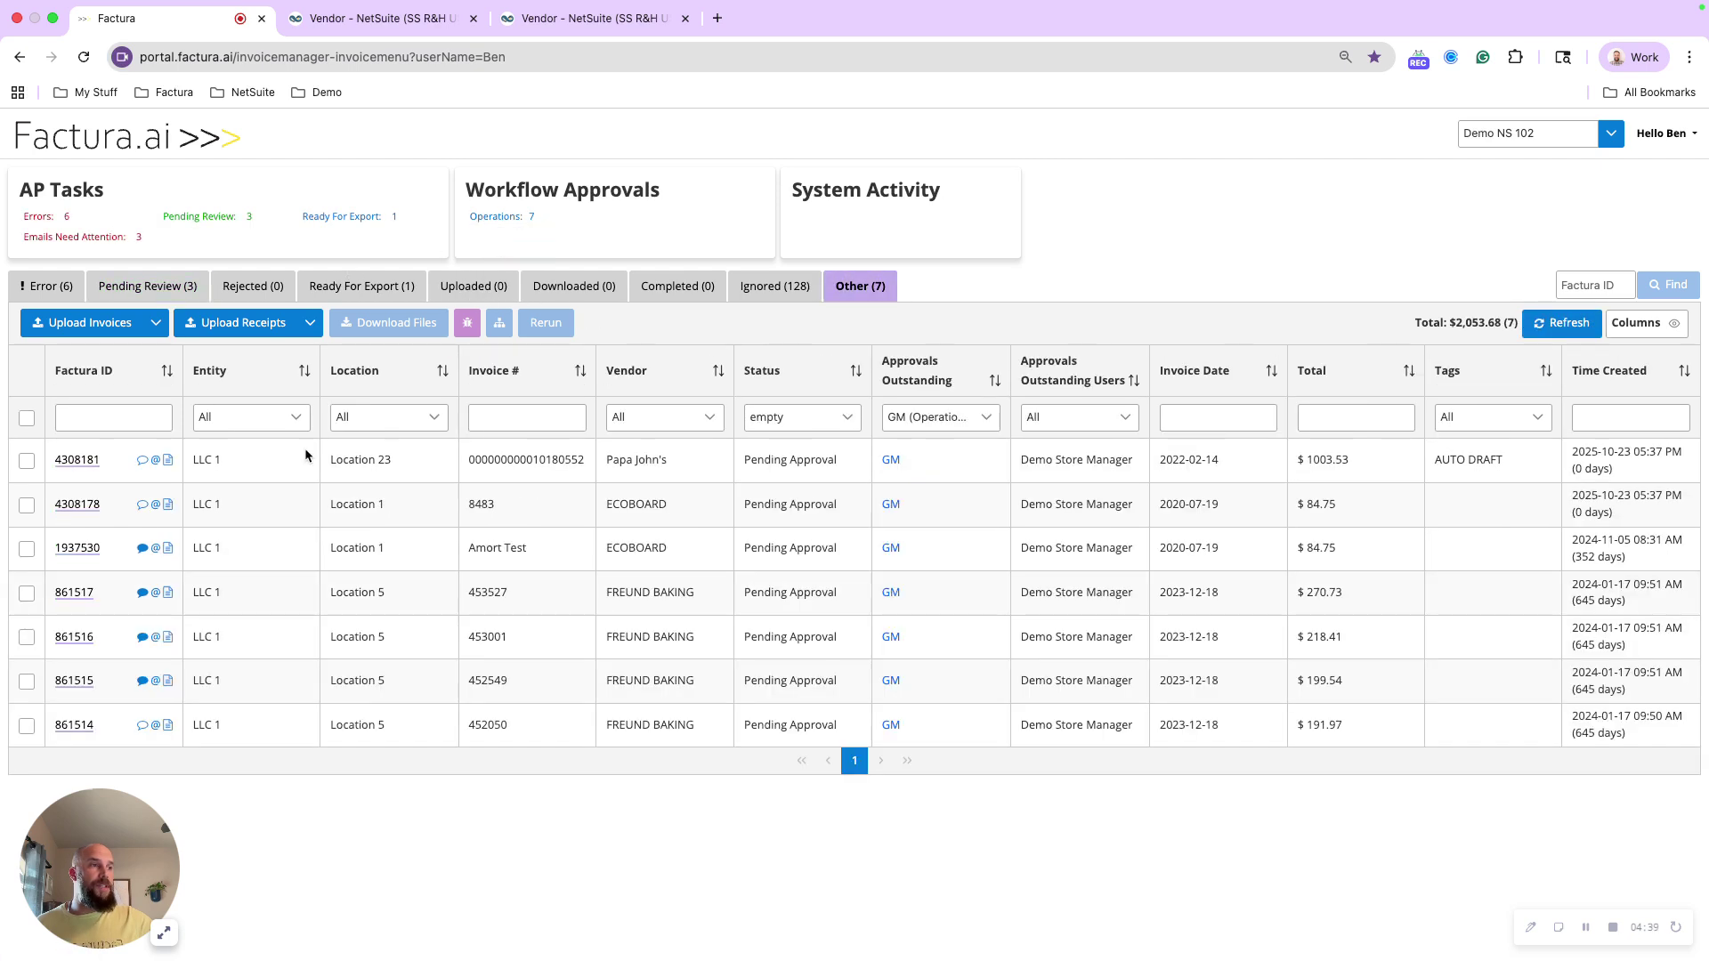
click(78, 461)
click(139, 201)
click(978, 287)
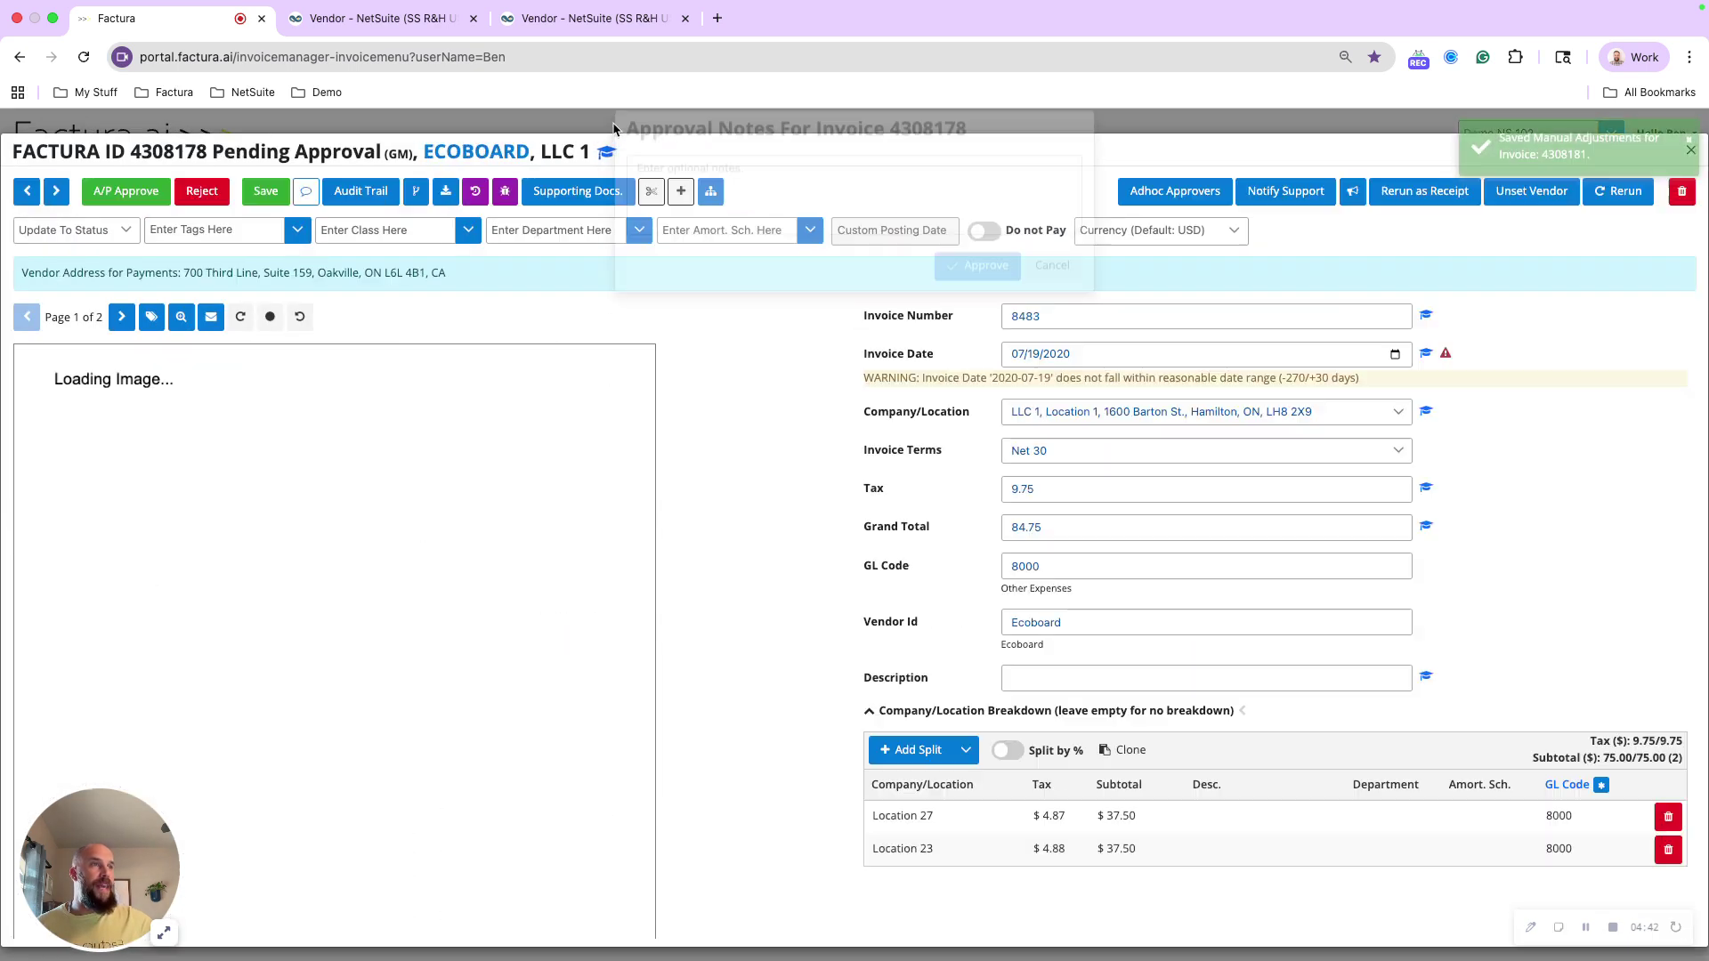
Approve the split ECOBOARD invoice and the ECOBOARD Amort Test invoice without notes, and return to the invoice list.
click(117, 191)
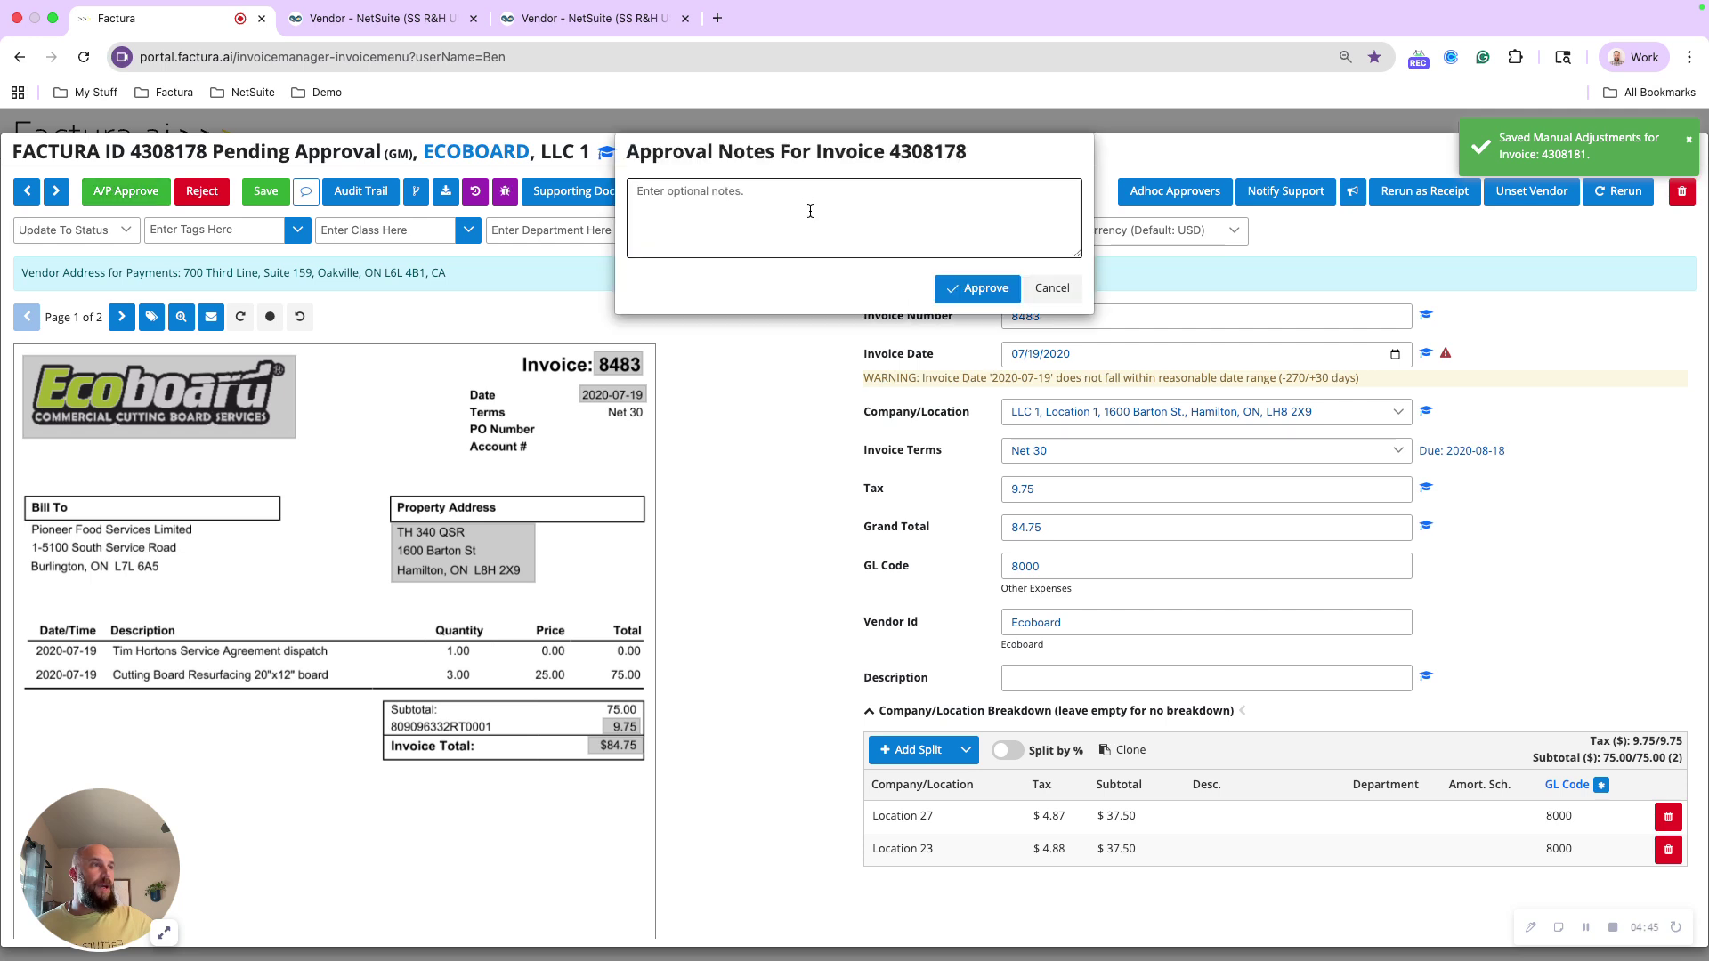
click(977, 288)
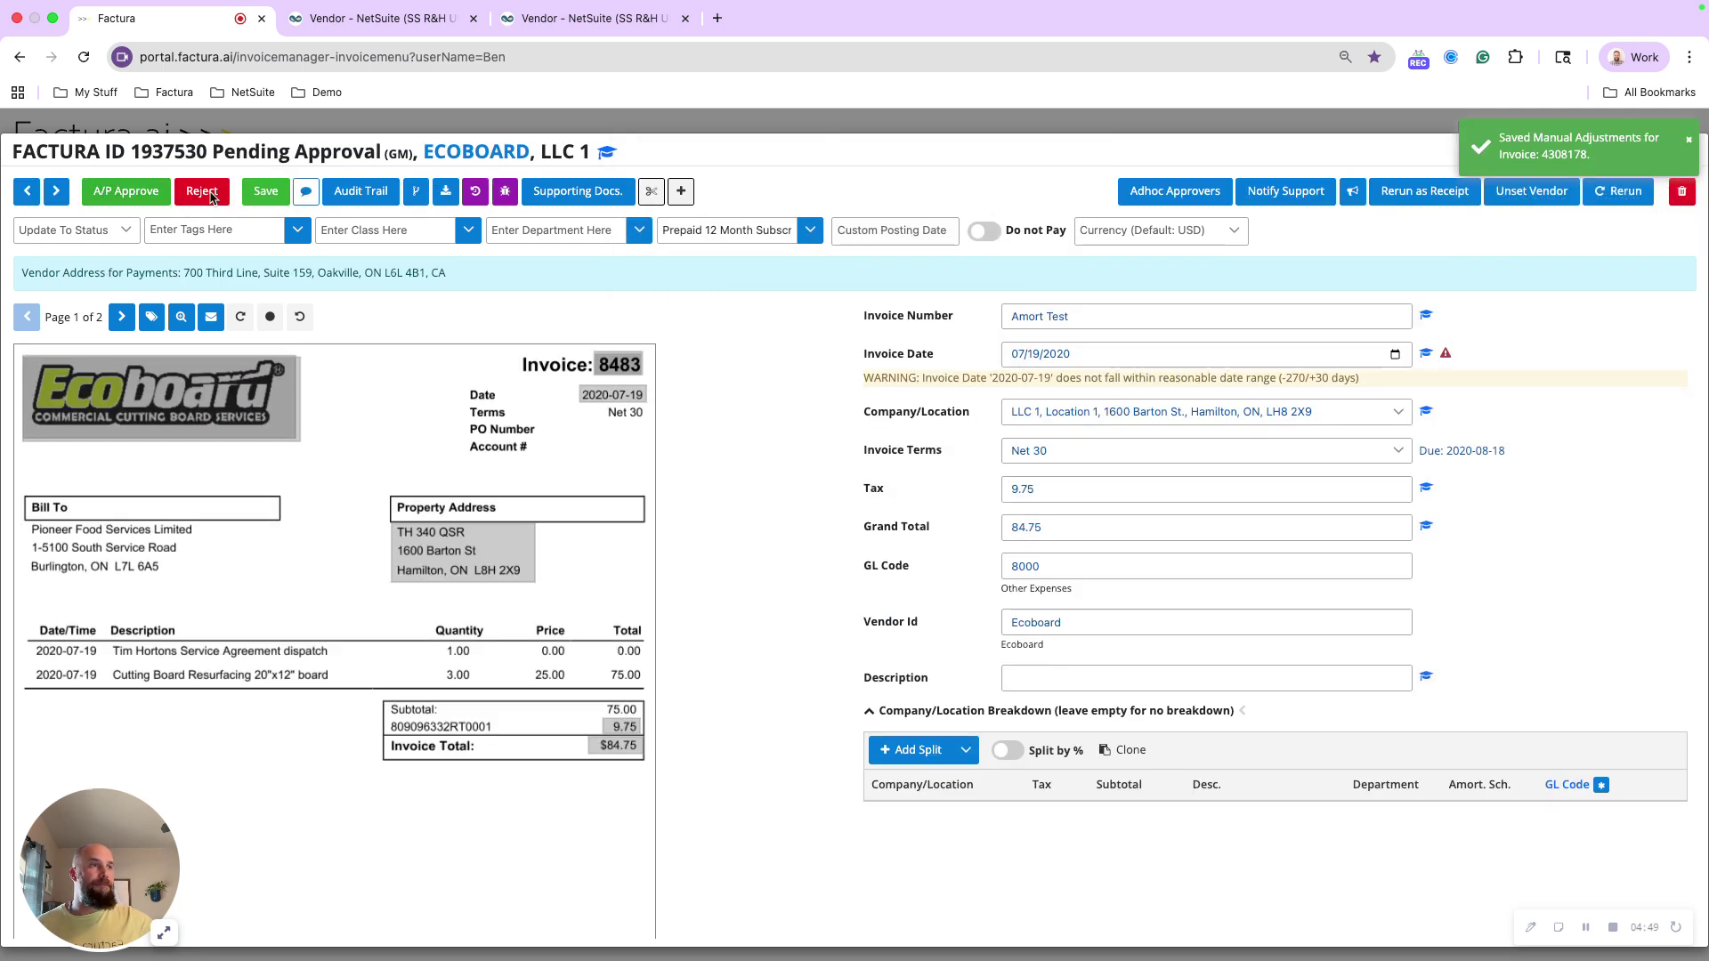
click(126, 191)
click(970, 287)
click(625, 119)
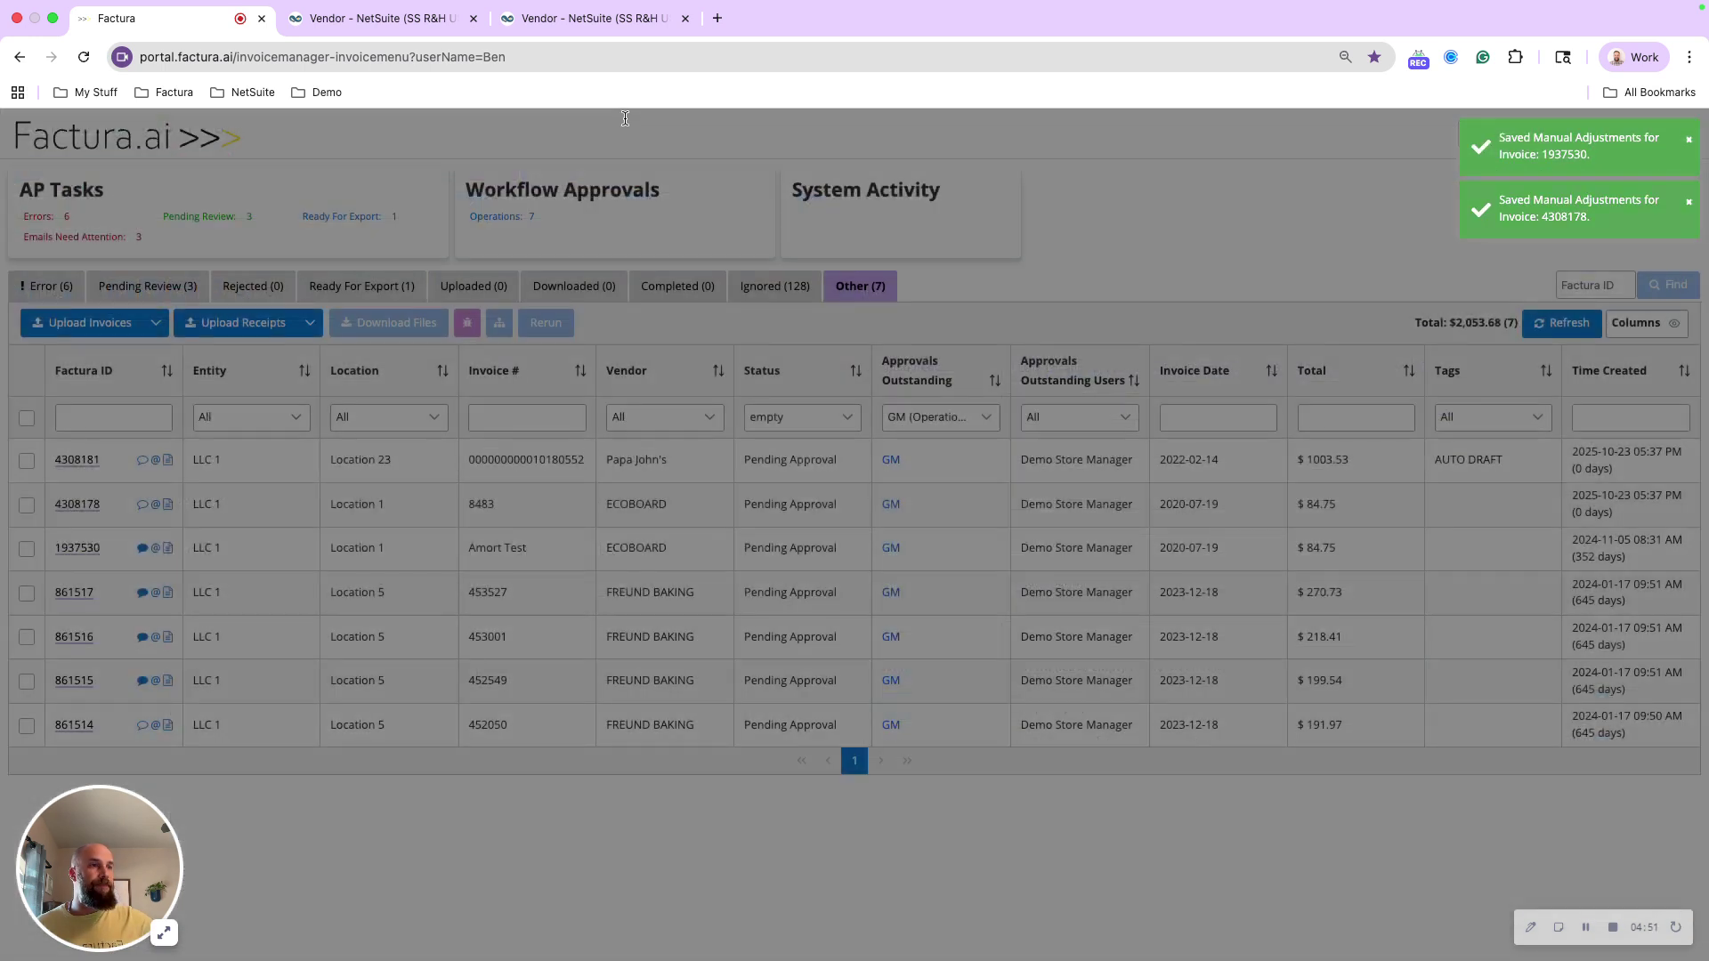
Select the Papa John's invoice and both ECOBOARD invoices among those ready for export and upload them to accounting.
click(481, 218)
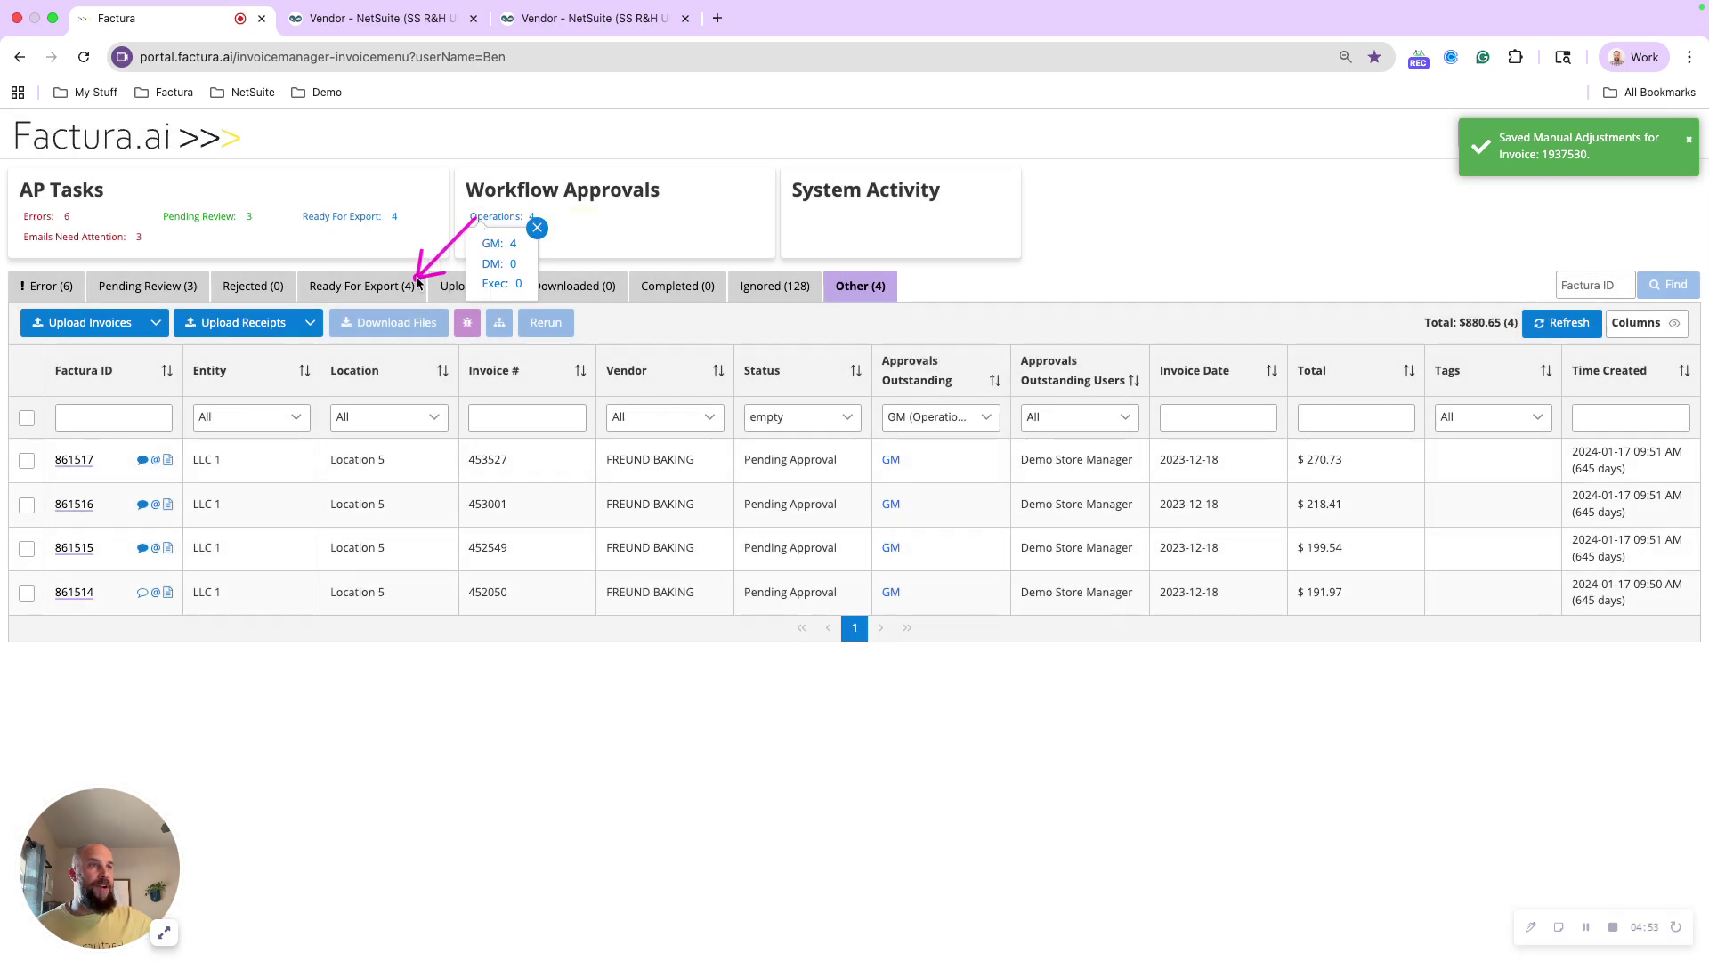
click(391, 289)
mouse_move(148, 199)
mouse_down()
mouse_move(149, 281)
mouse_move(478, 175)
mouse_move(335, 285)
mouse_up()
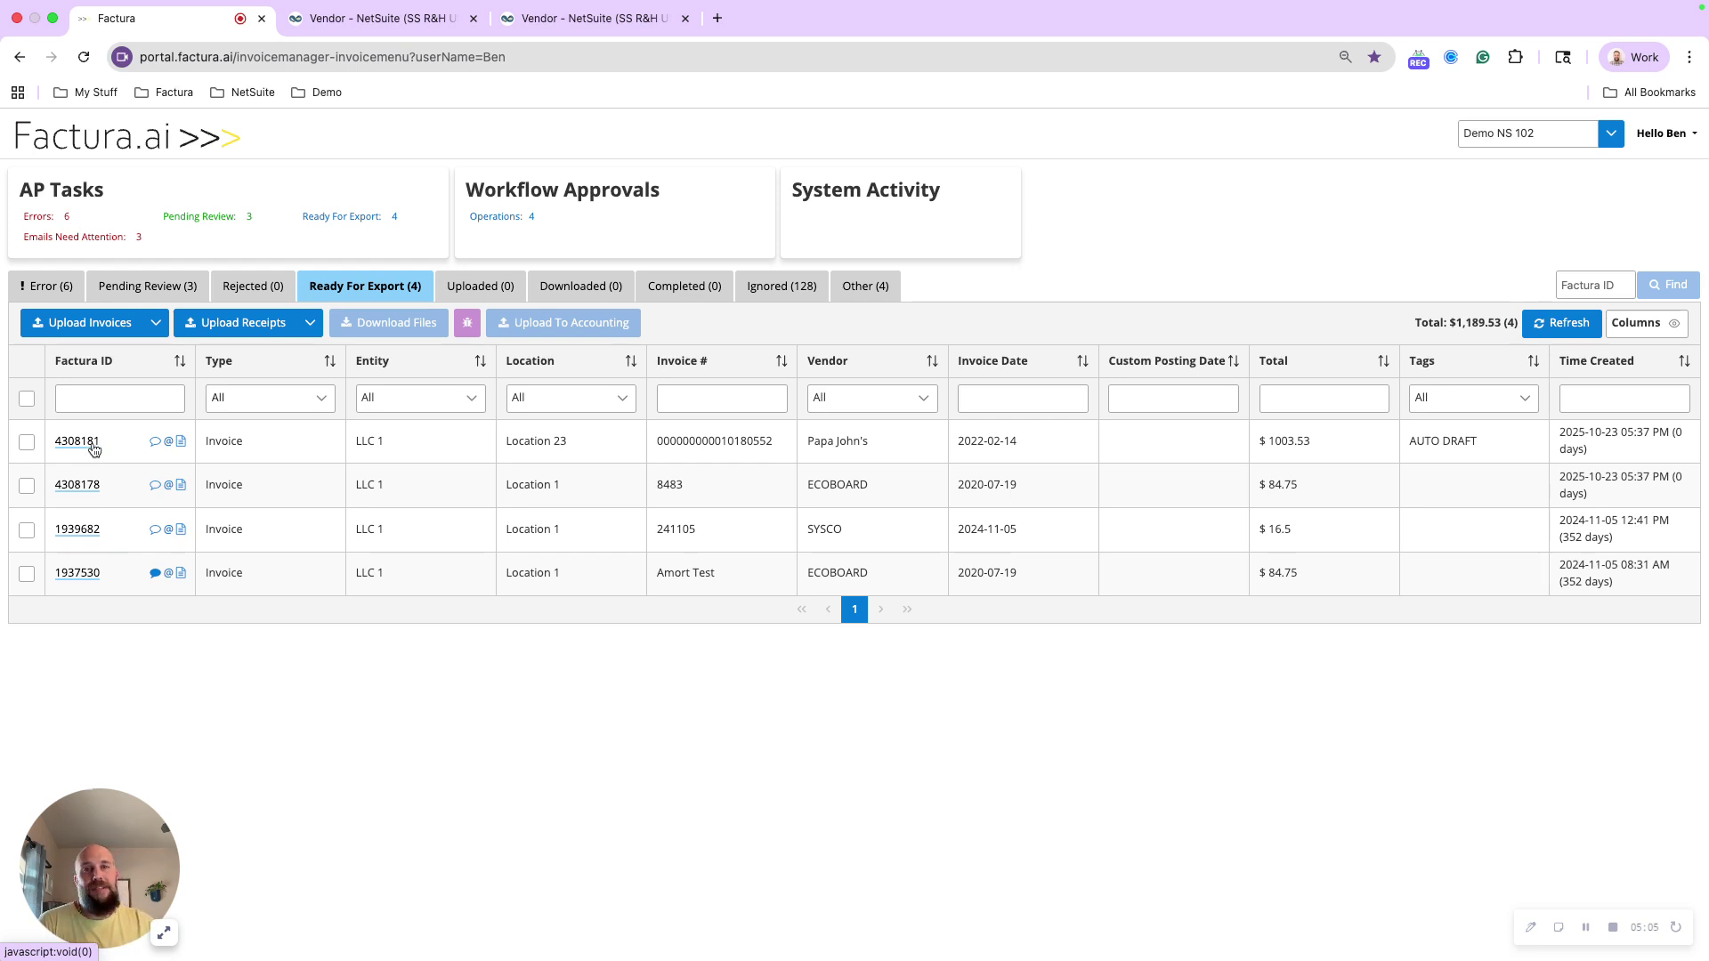
click(27, 443)
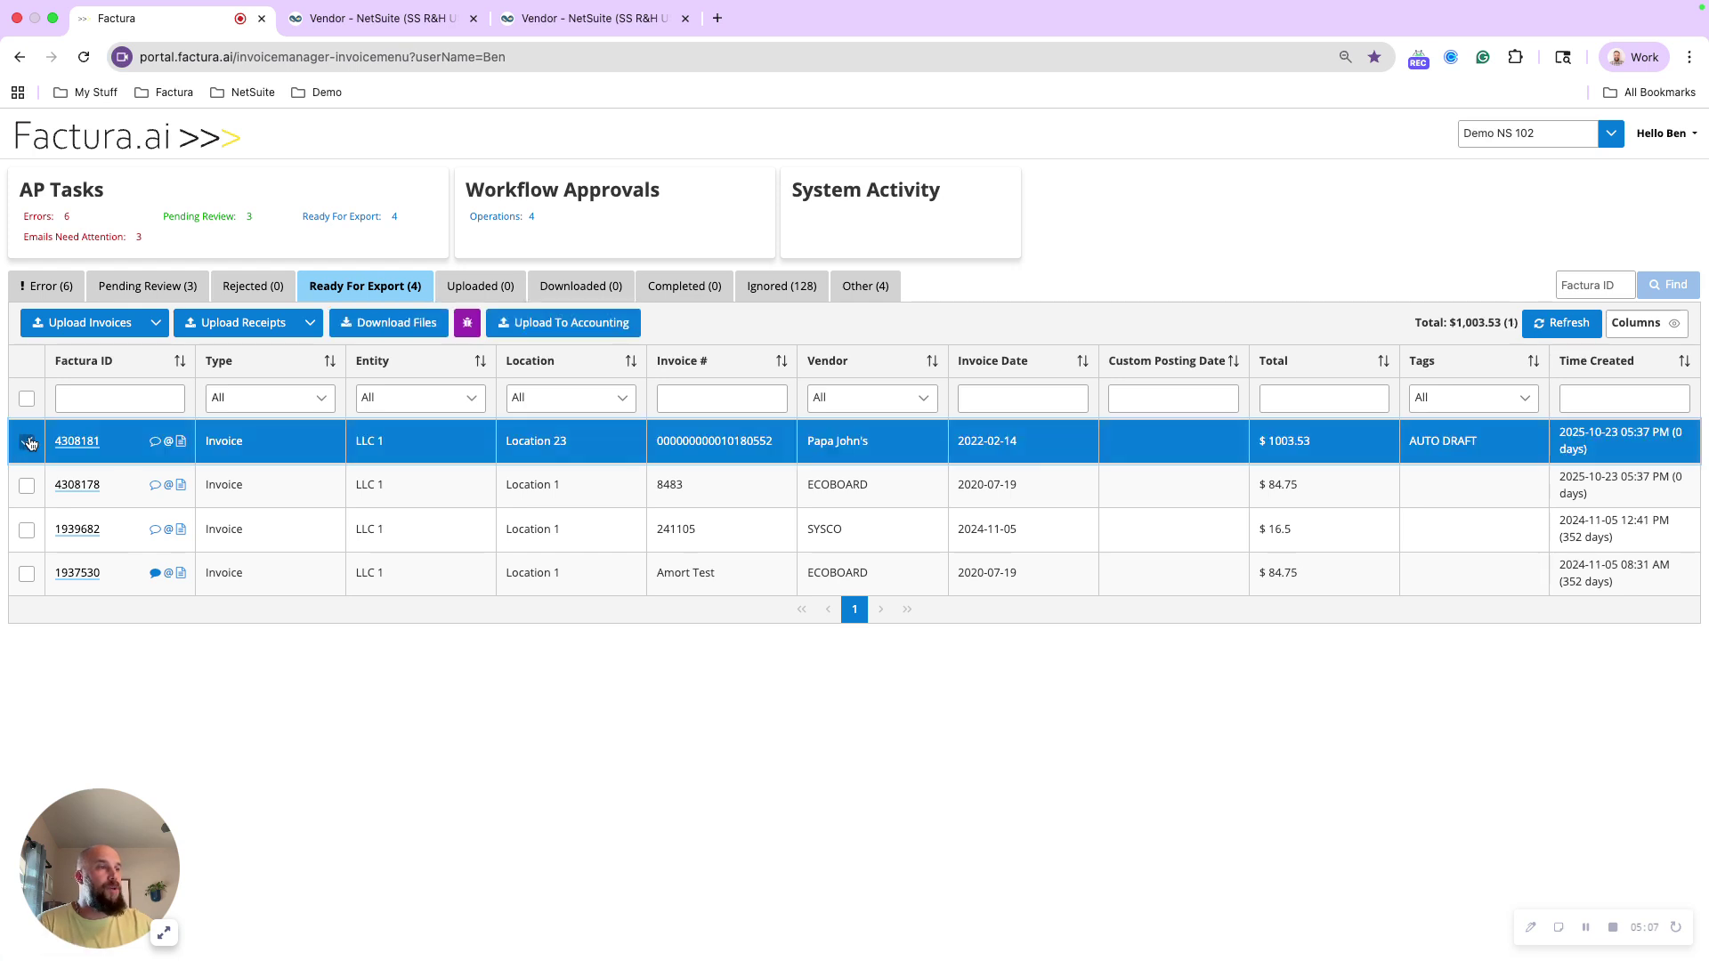
click(26, 487)
click(27, 574)
click(581, 330)
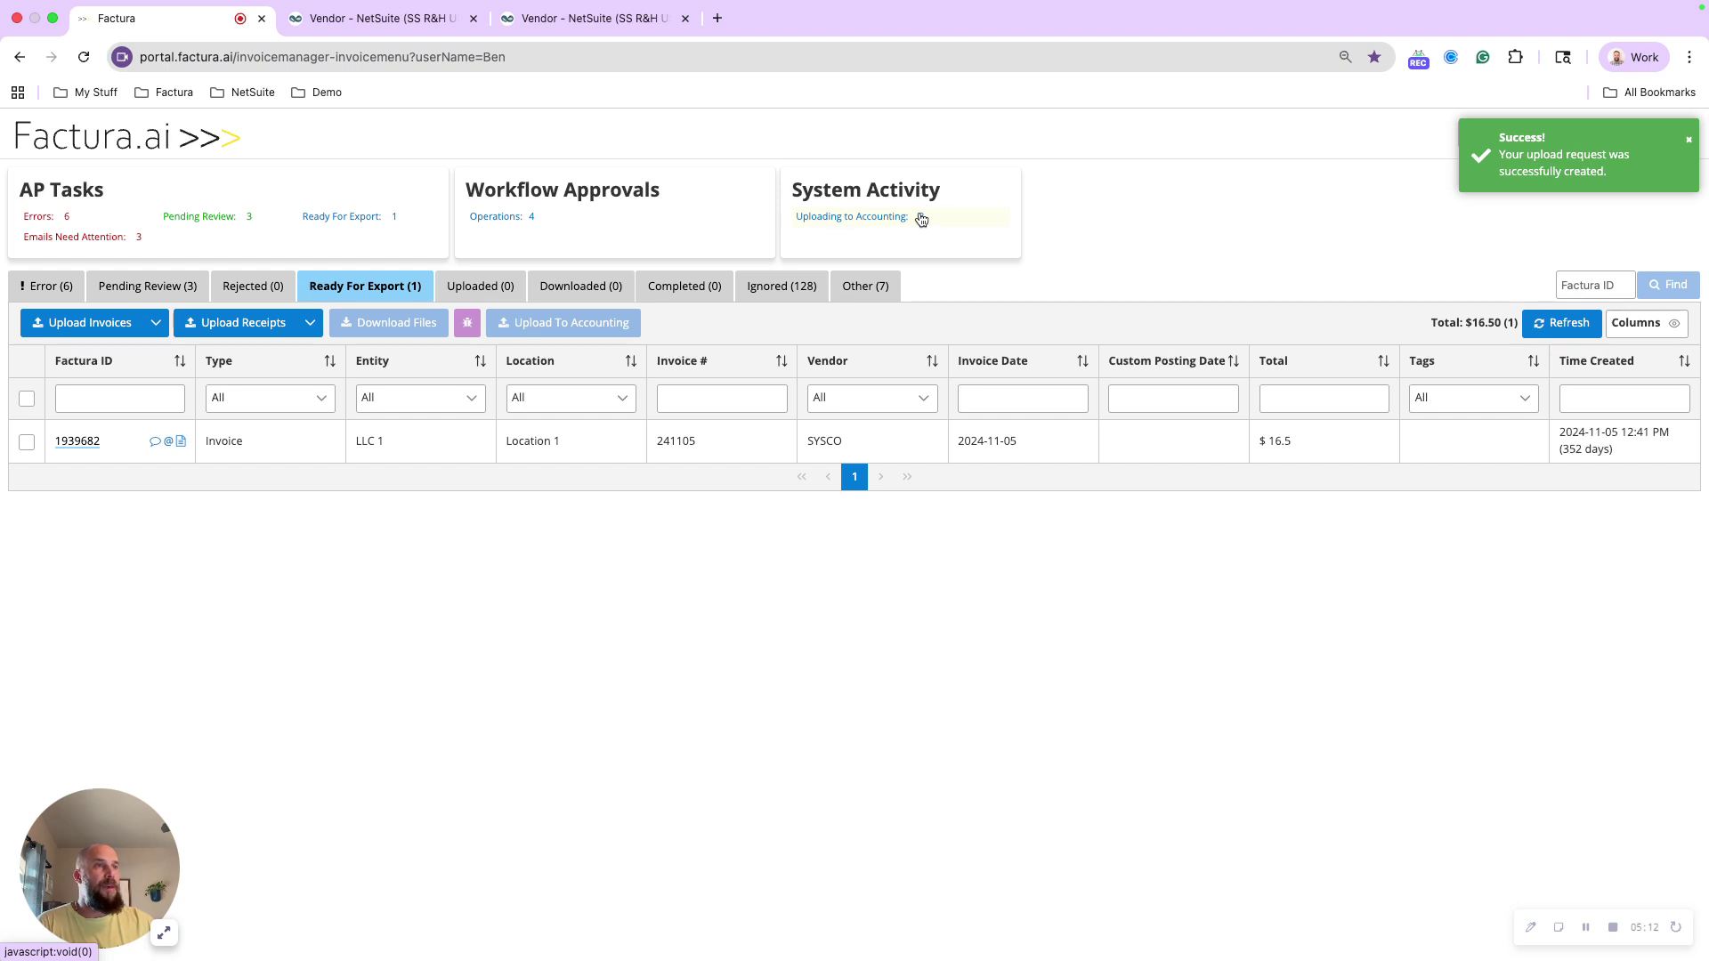
Switch to NetSuite and examine the Papa John's vendor transactions and the Ecoboard vendor's balance.
click(383, 18)
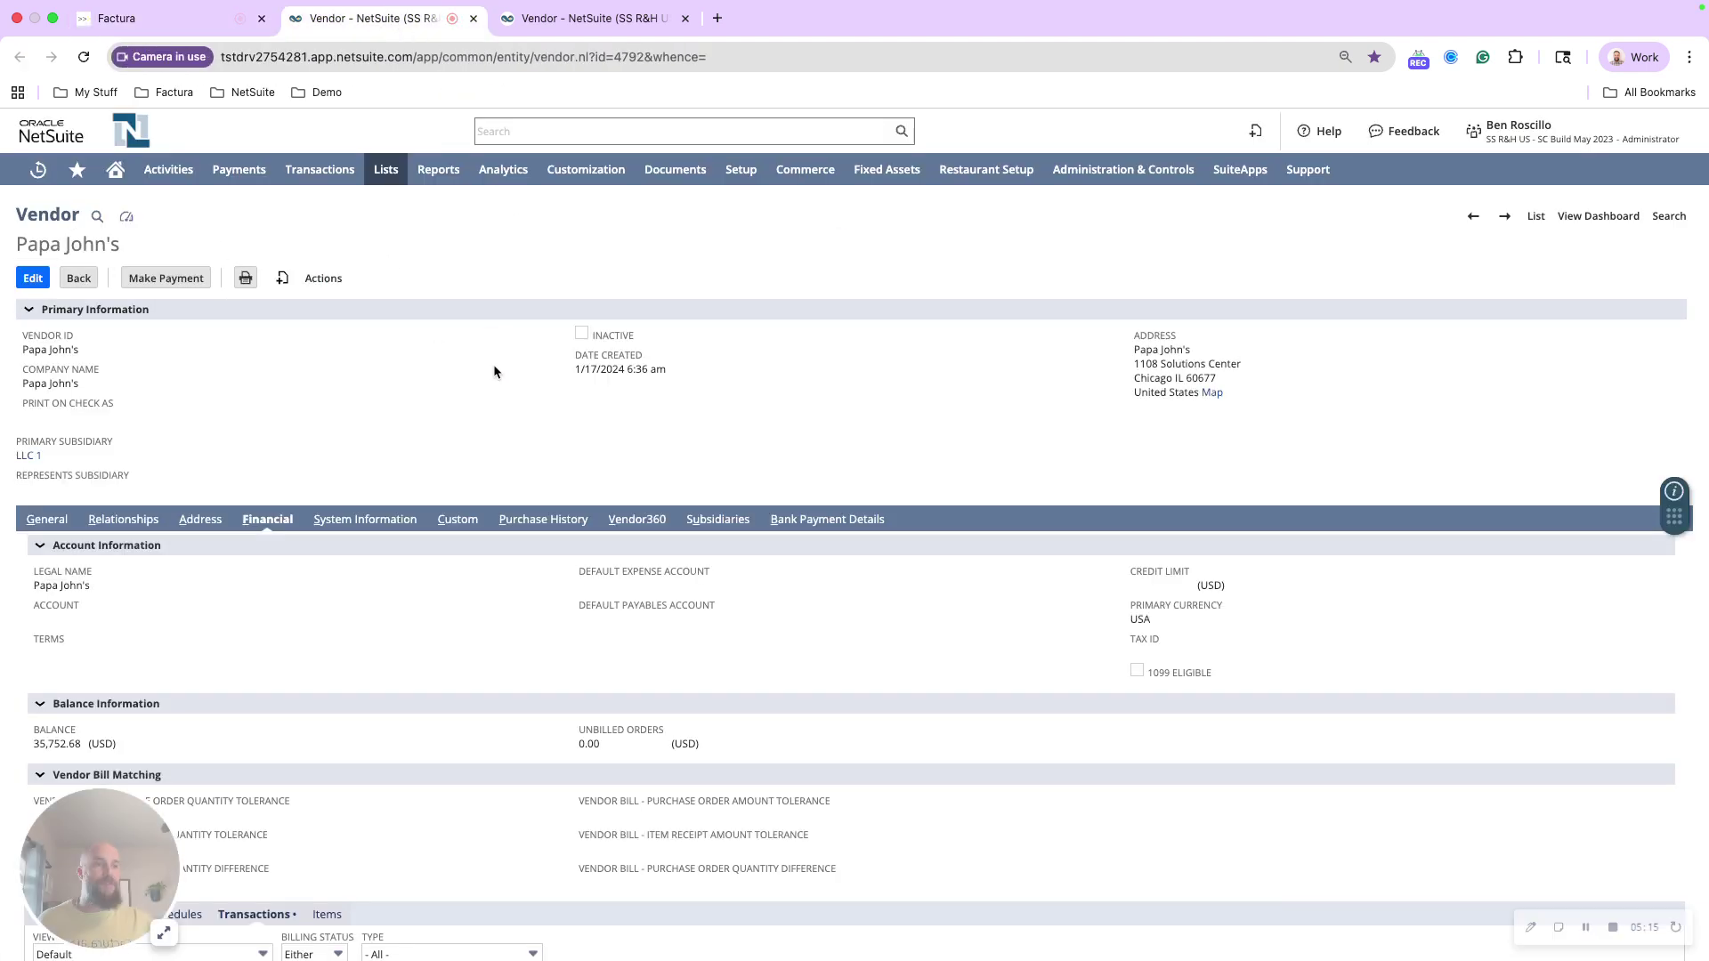
scroll(498, 355, down, 4)
mouse_move(394, 637)
mouse_down()
mouse_move(495, 810)
mouse_move(496, 910)
mouse_up()
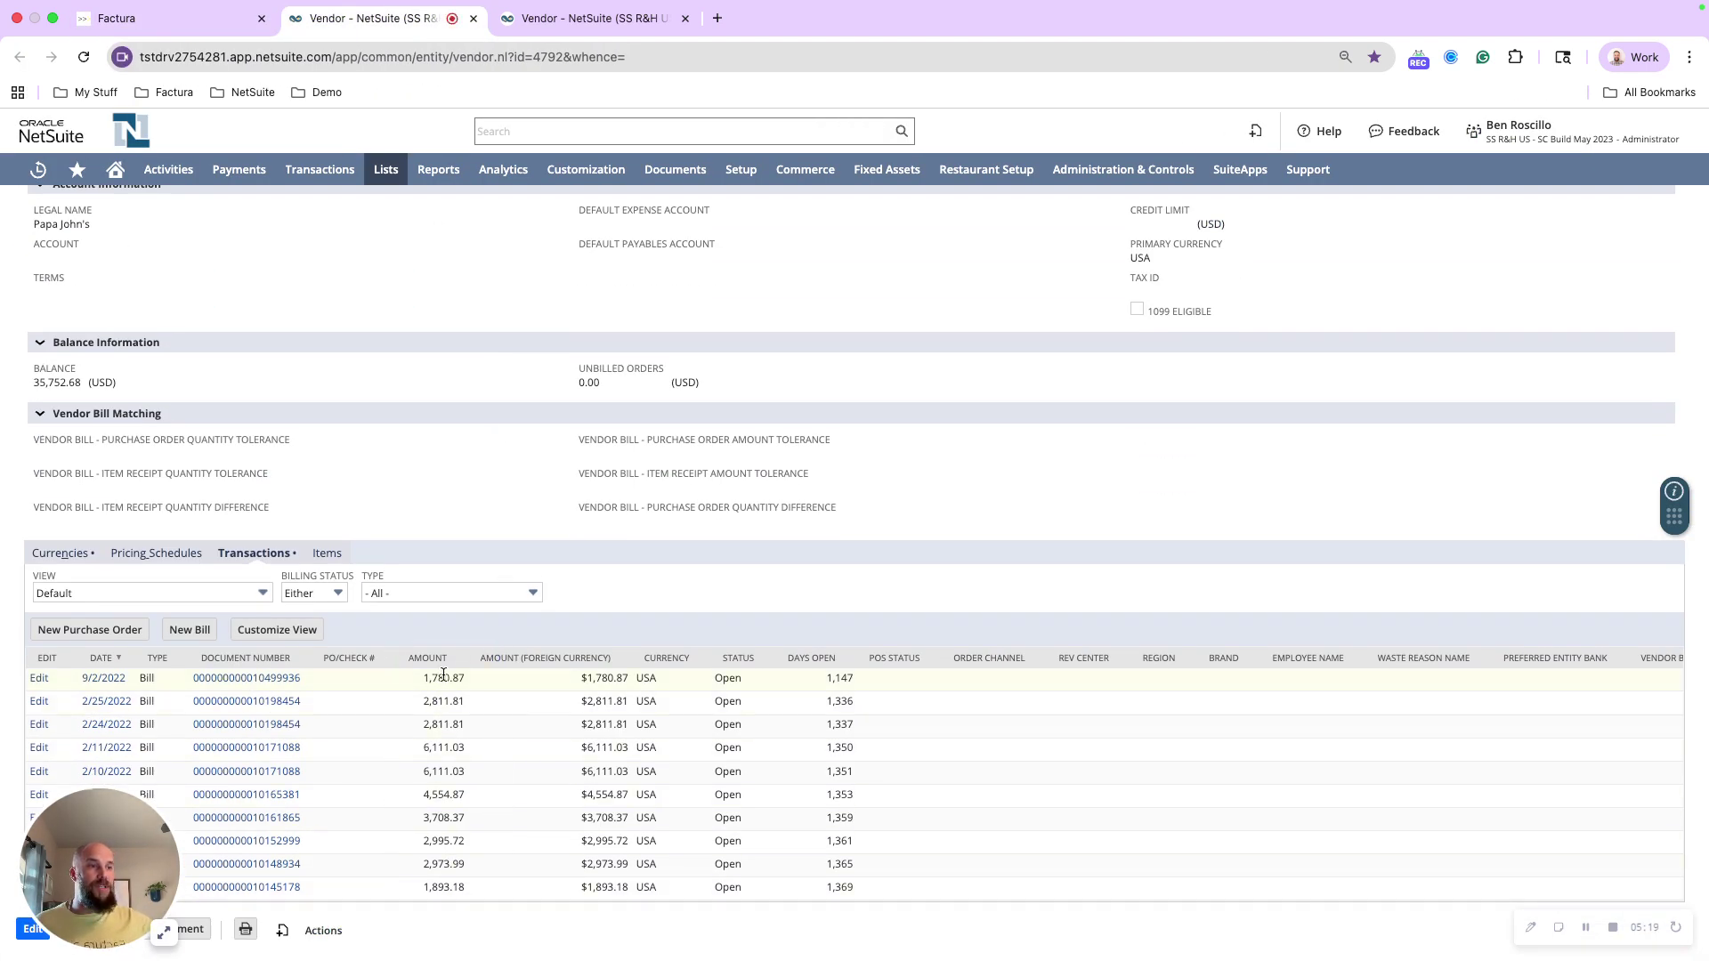
click(553, 19)
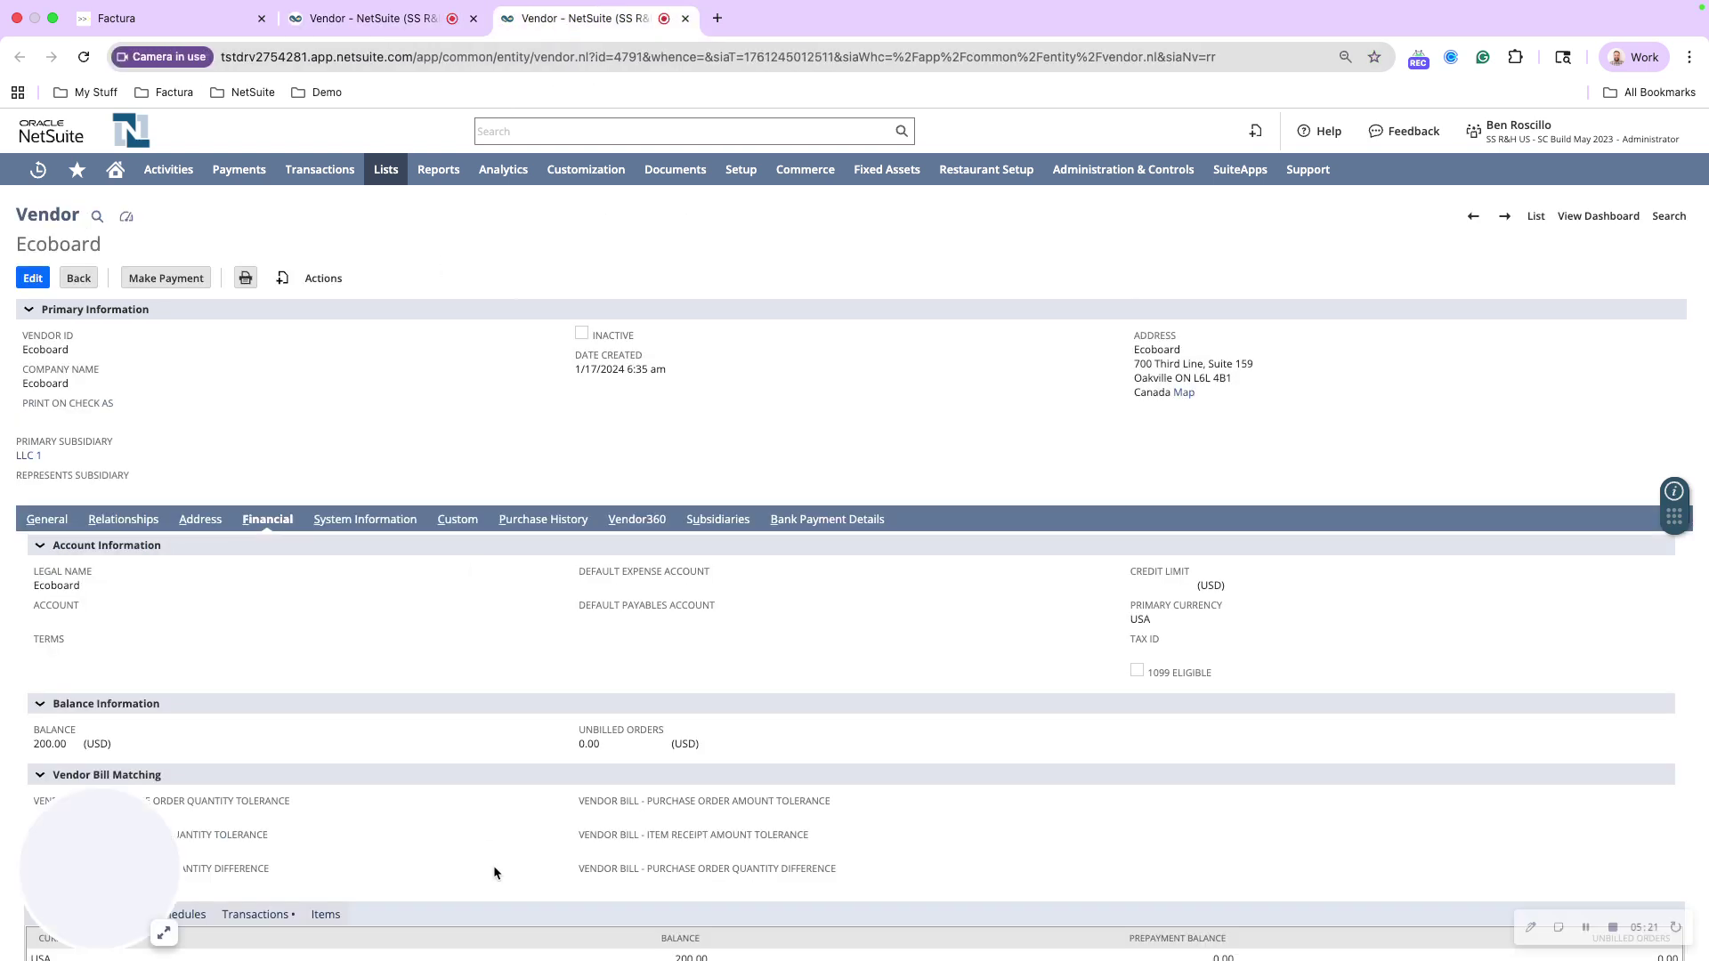
scroll(493, 865, down, 1)
scroll(236, 396, up, 1)
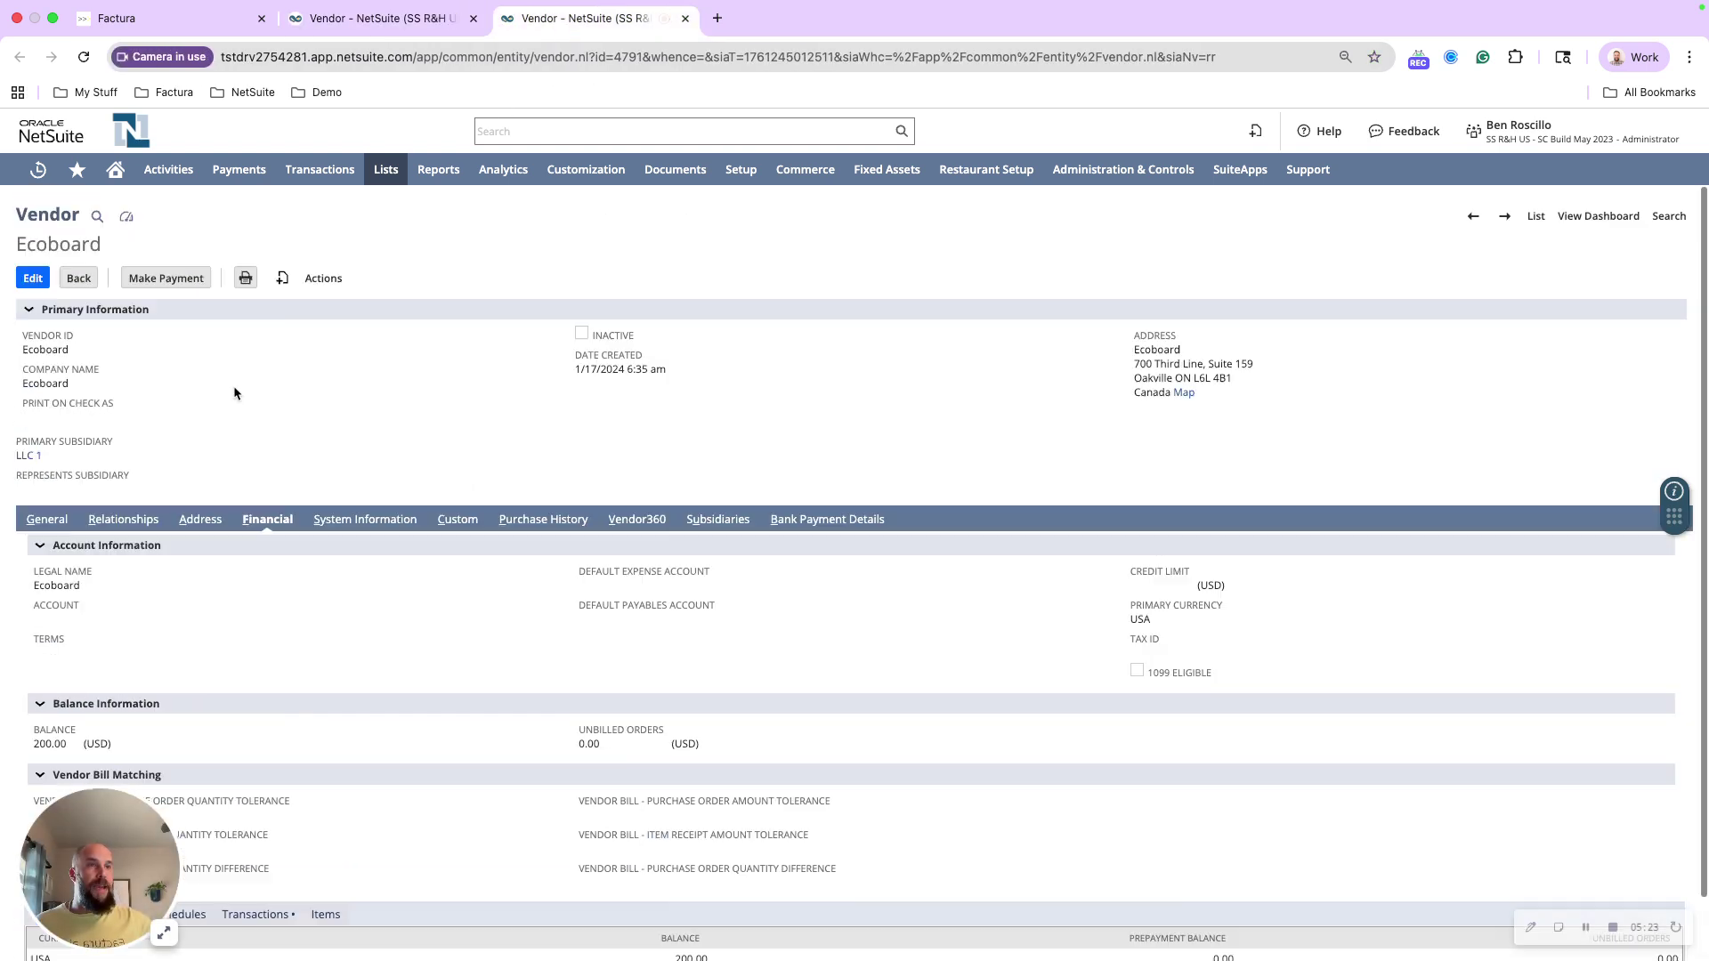
scroll(403, 616, down, 1)
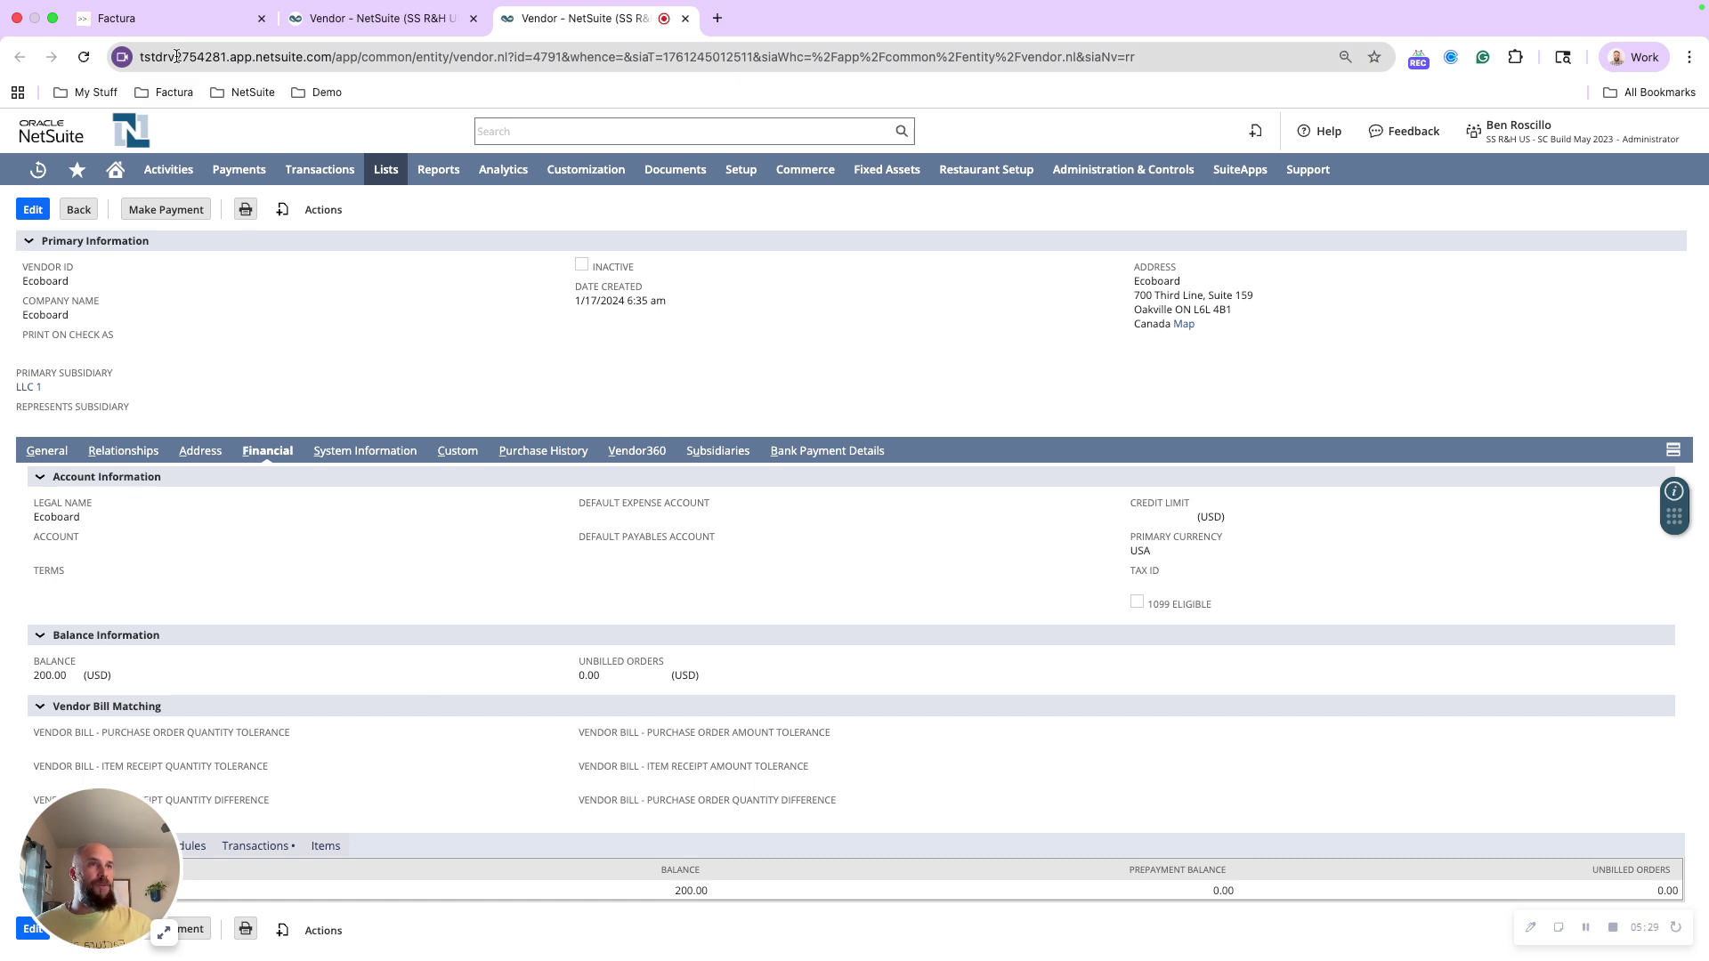
Switch back to Factura and refresh the invoice list until the three uploads to accounting finish.
click(167, 18)
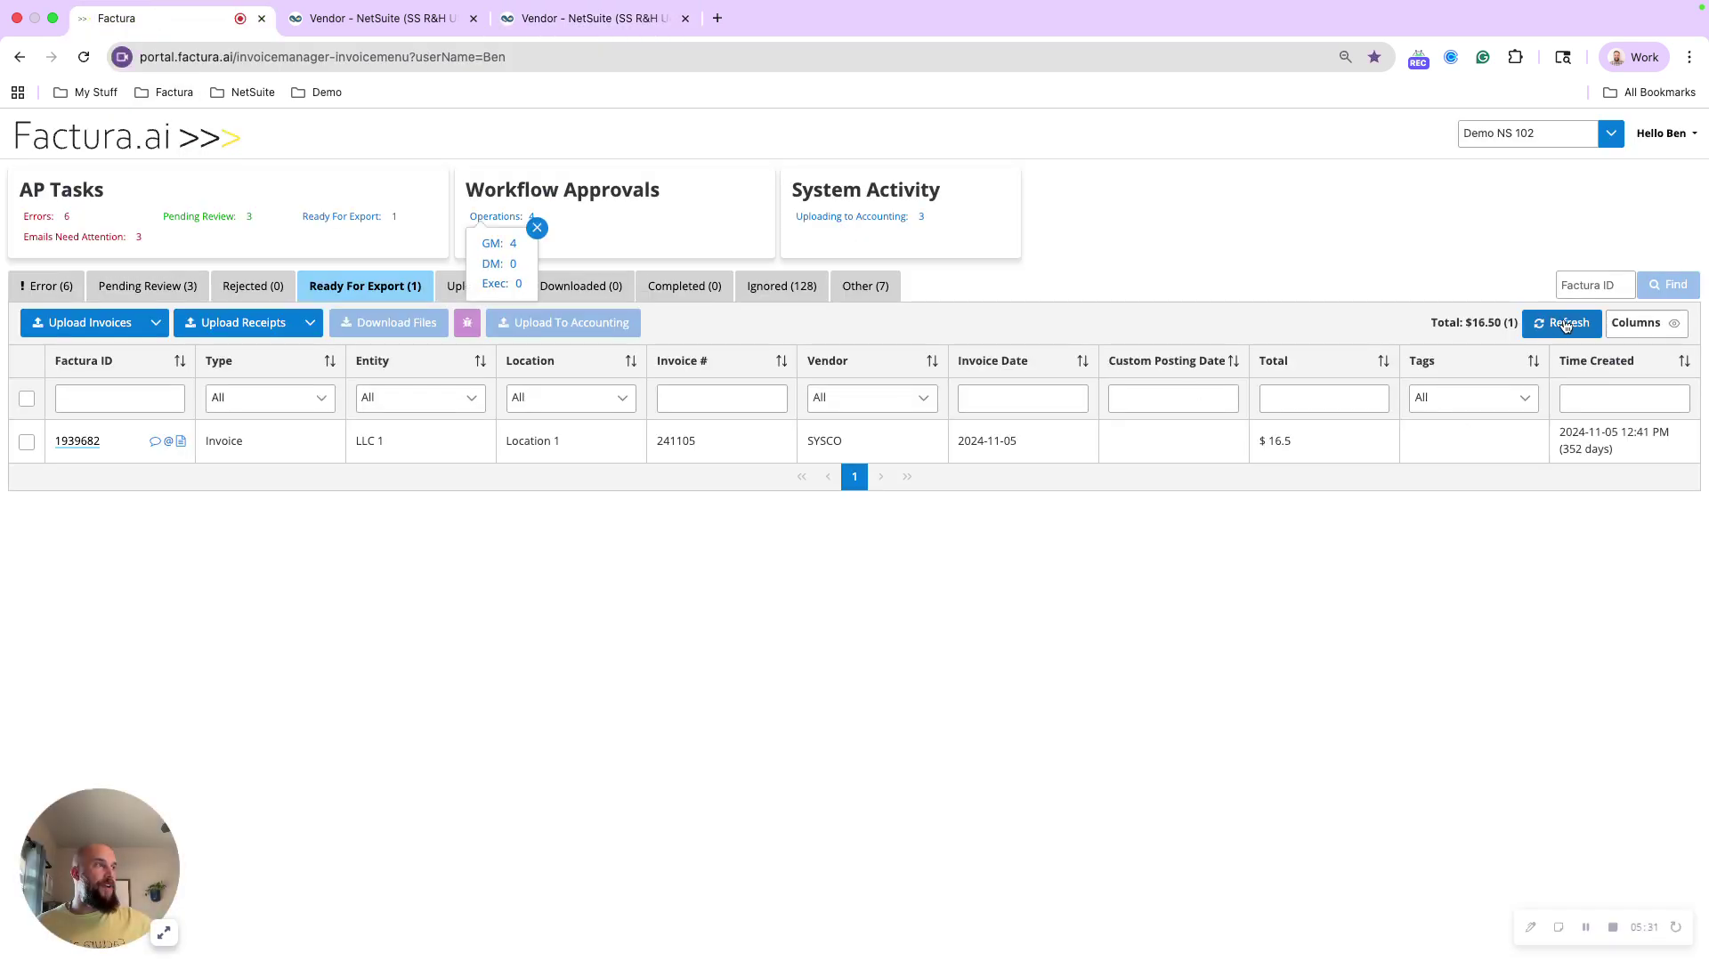
click(1565, 324)
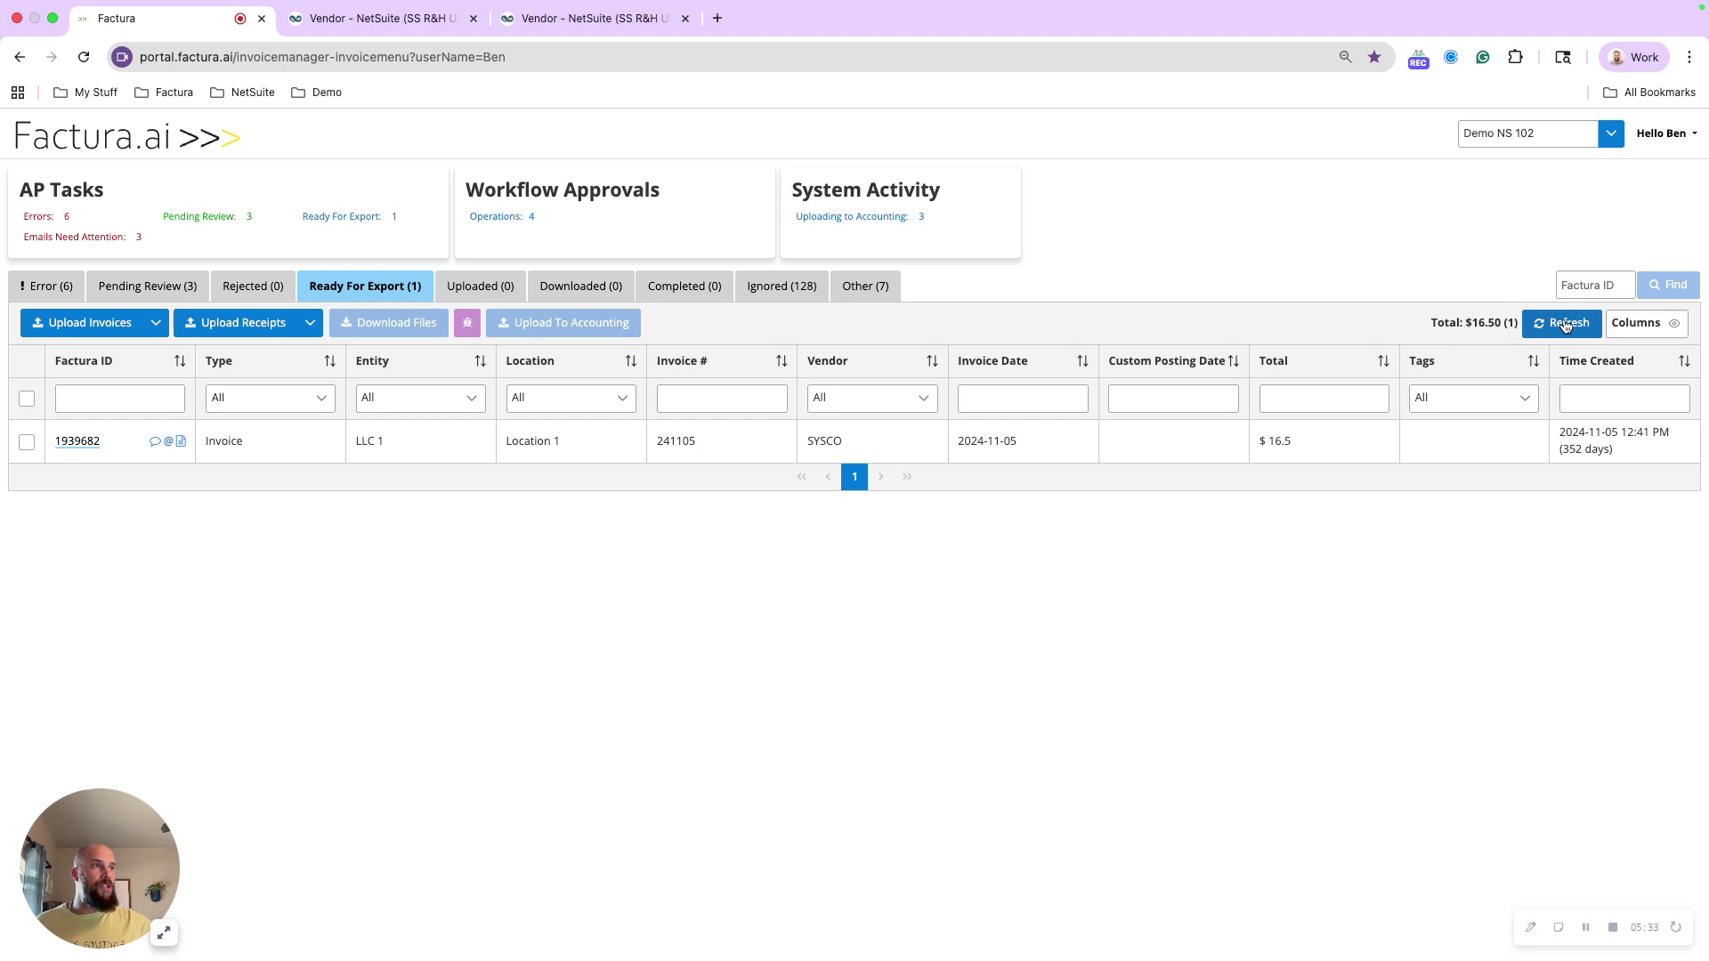
click(1566, 327)
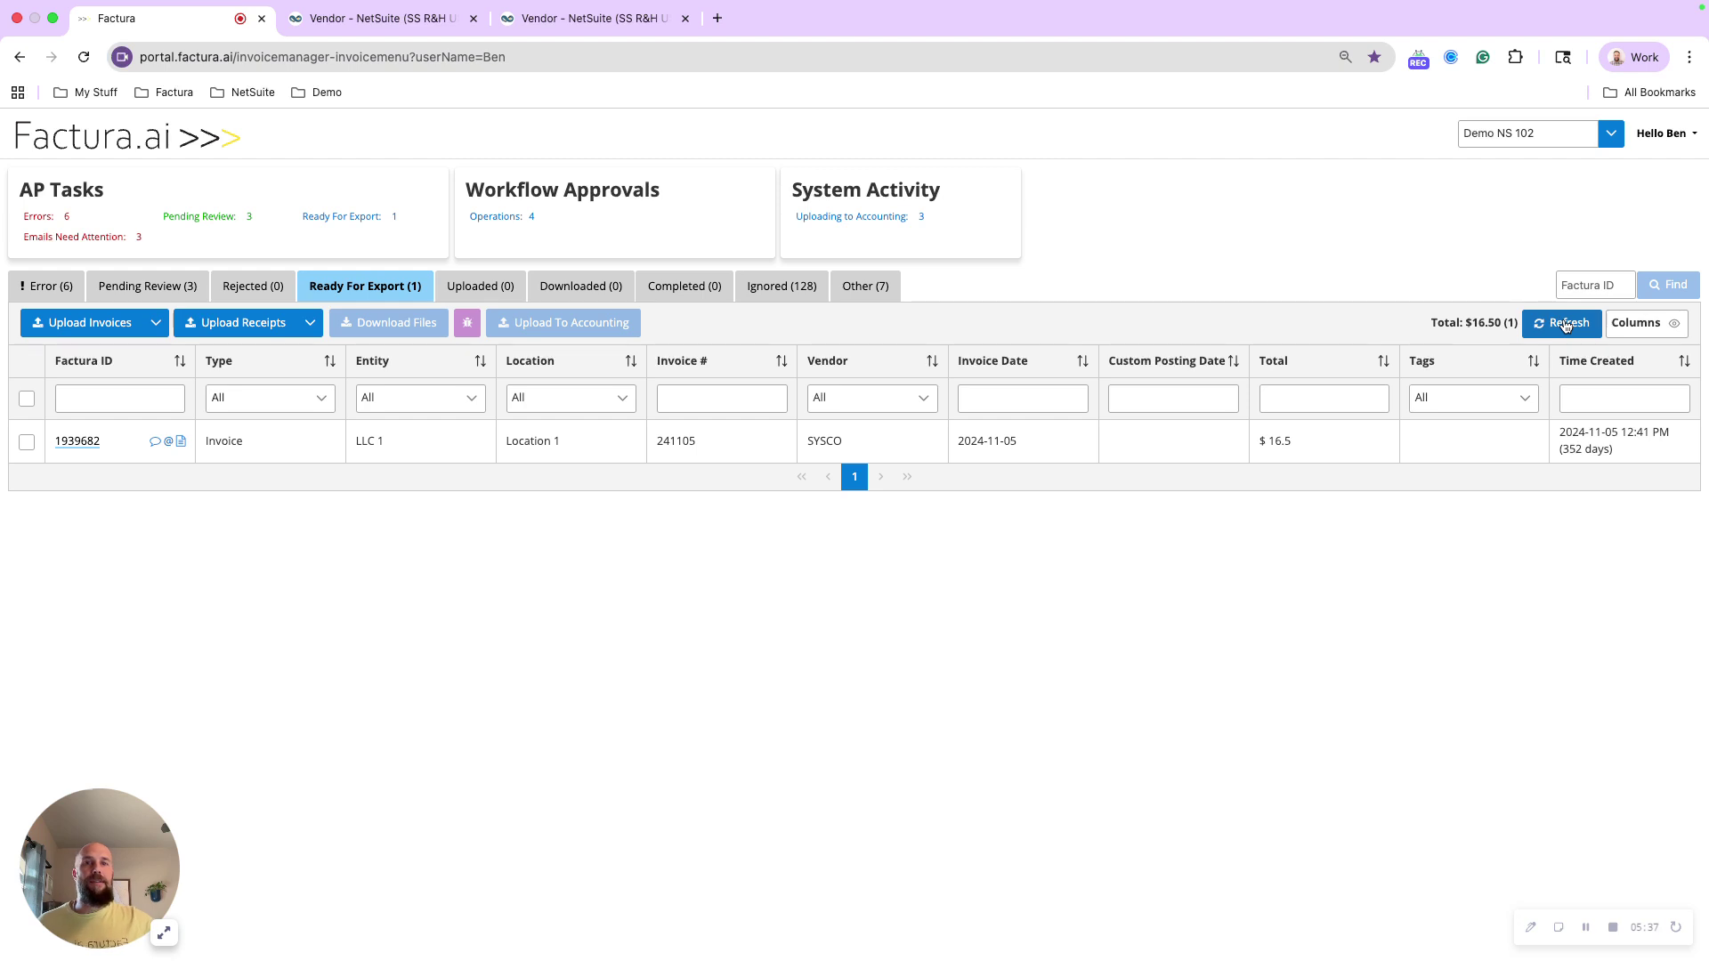
click(1565, 326)
click(1565, 326)
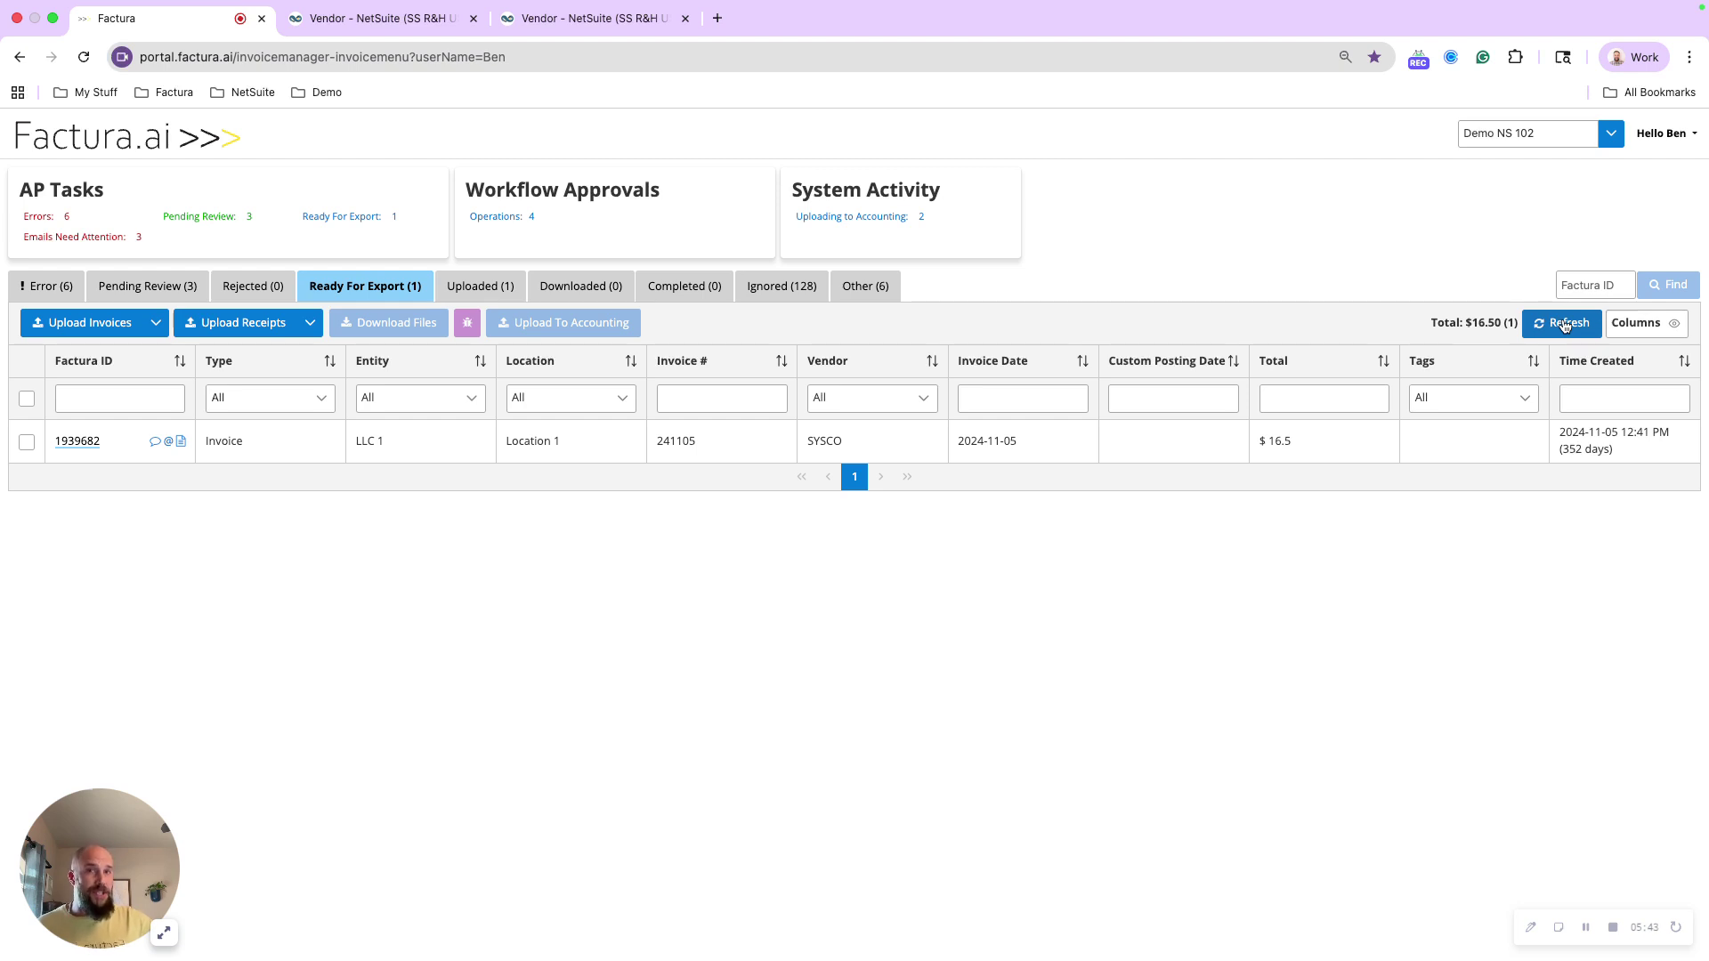
click(1565, 326)
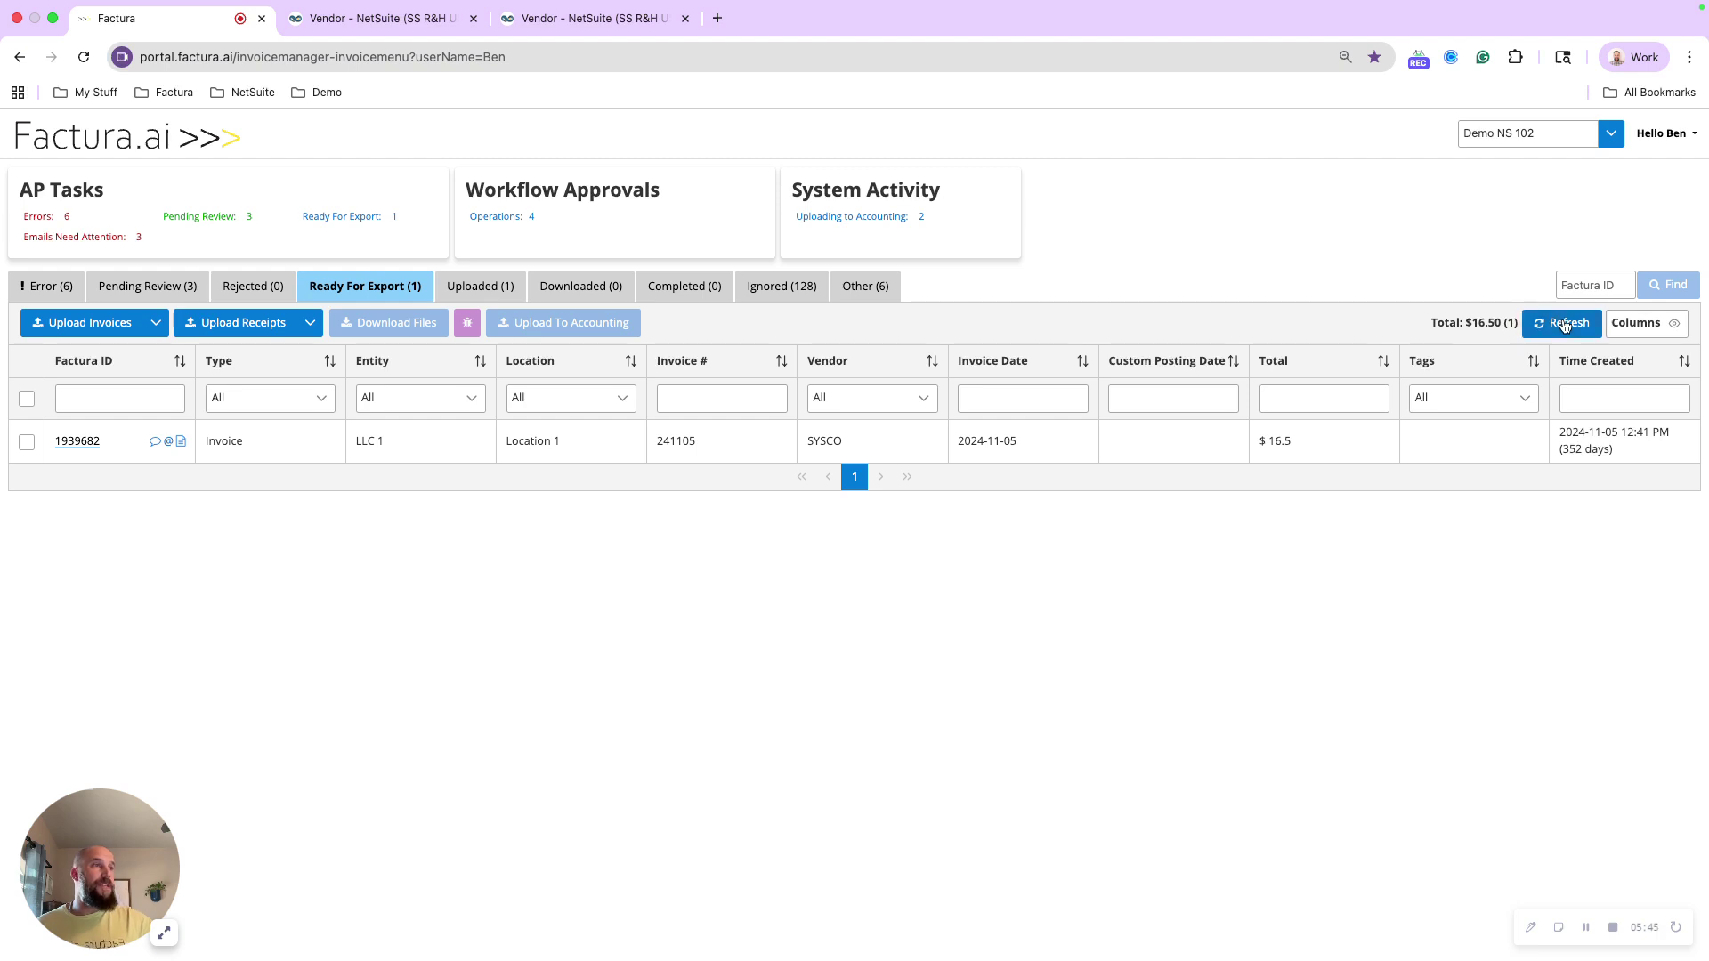
click(1565, 326)
click(1565, 326)
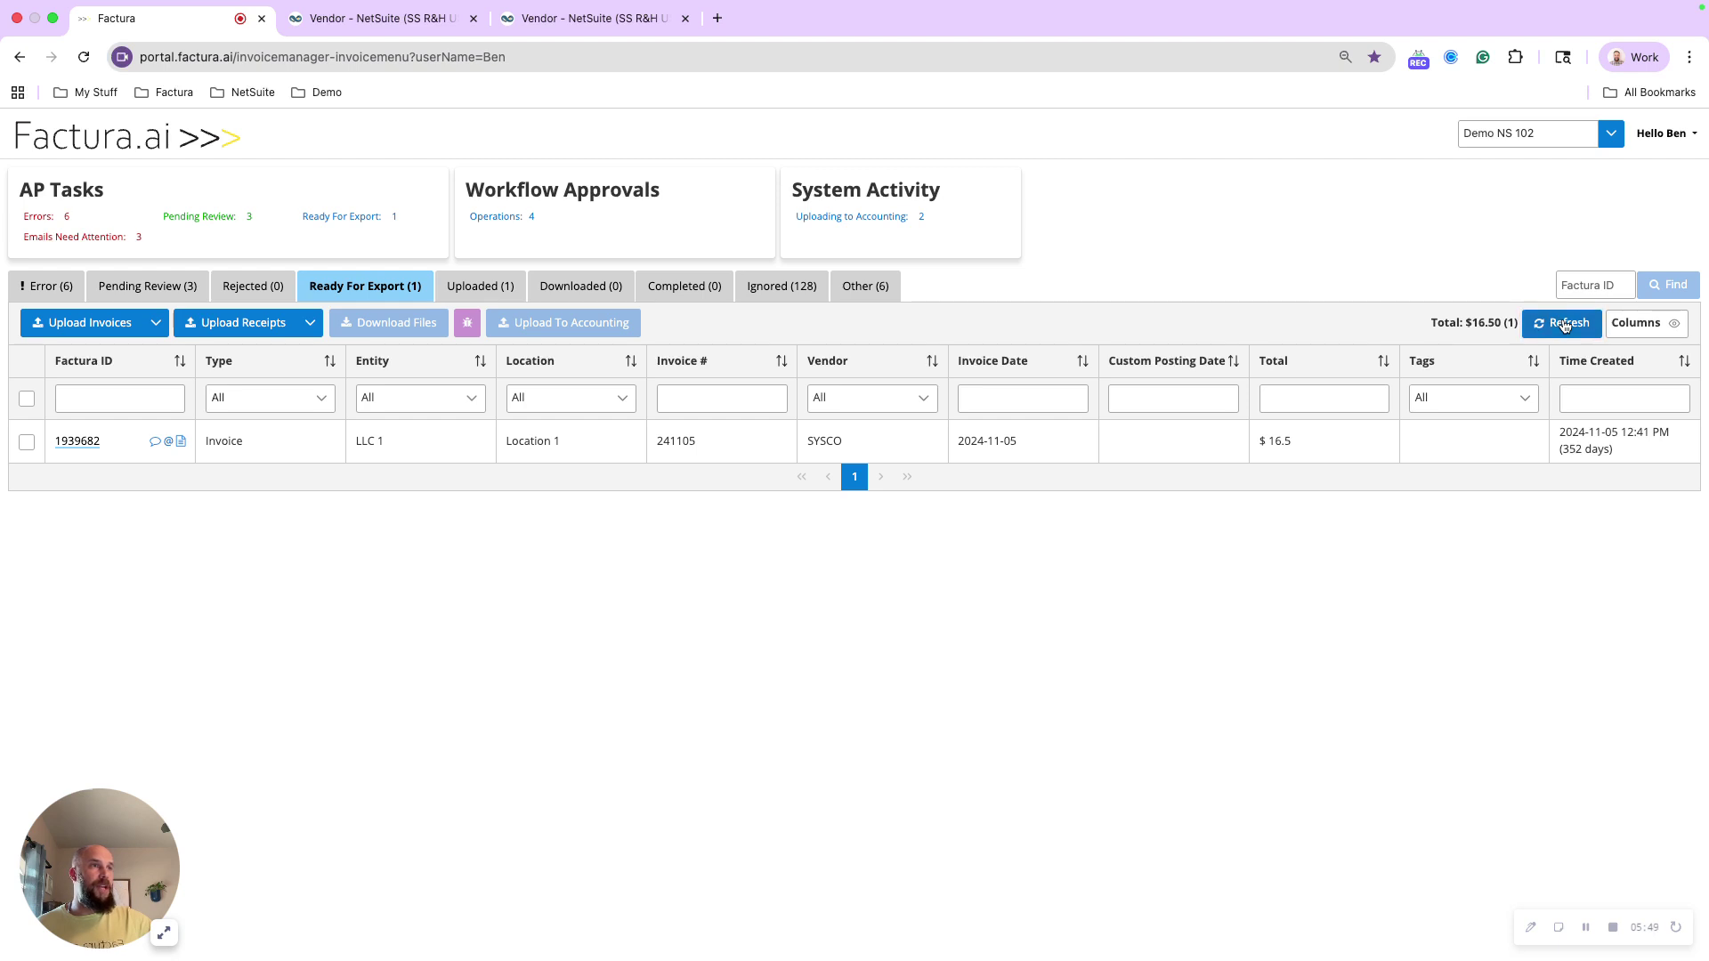
click(1565, 325)
click(1565, 326)
click(1565, 326)
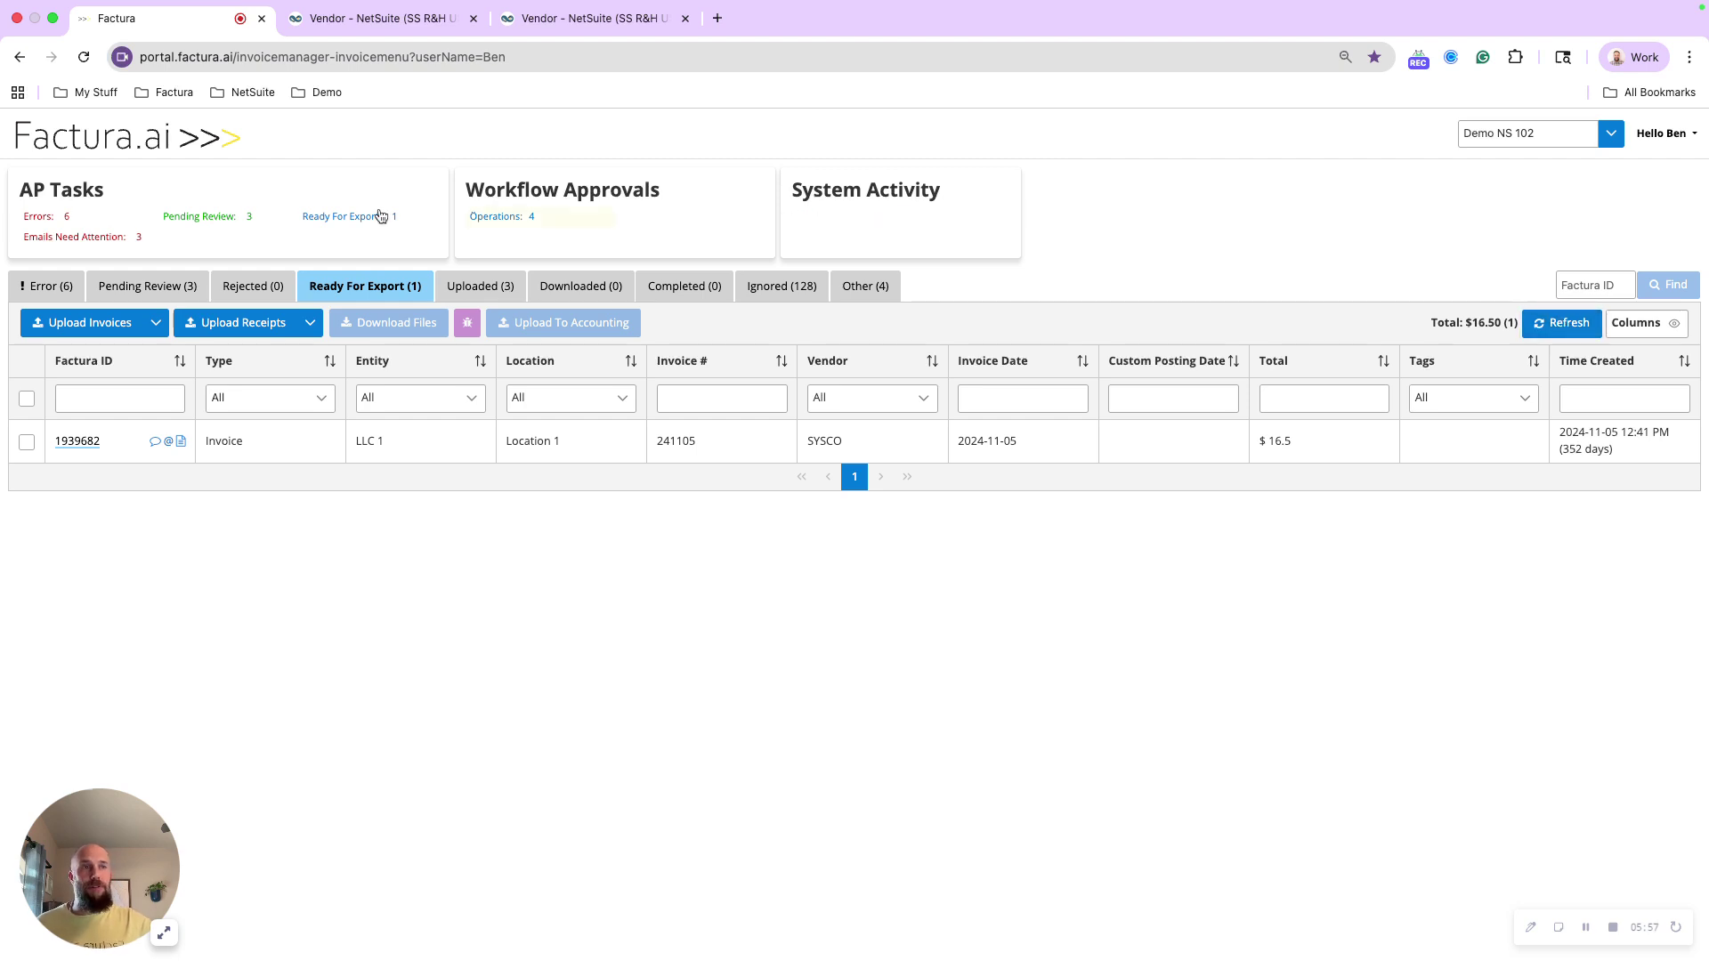
click(532, 216)
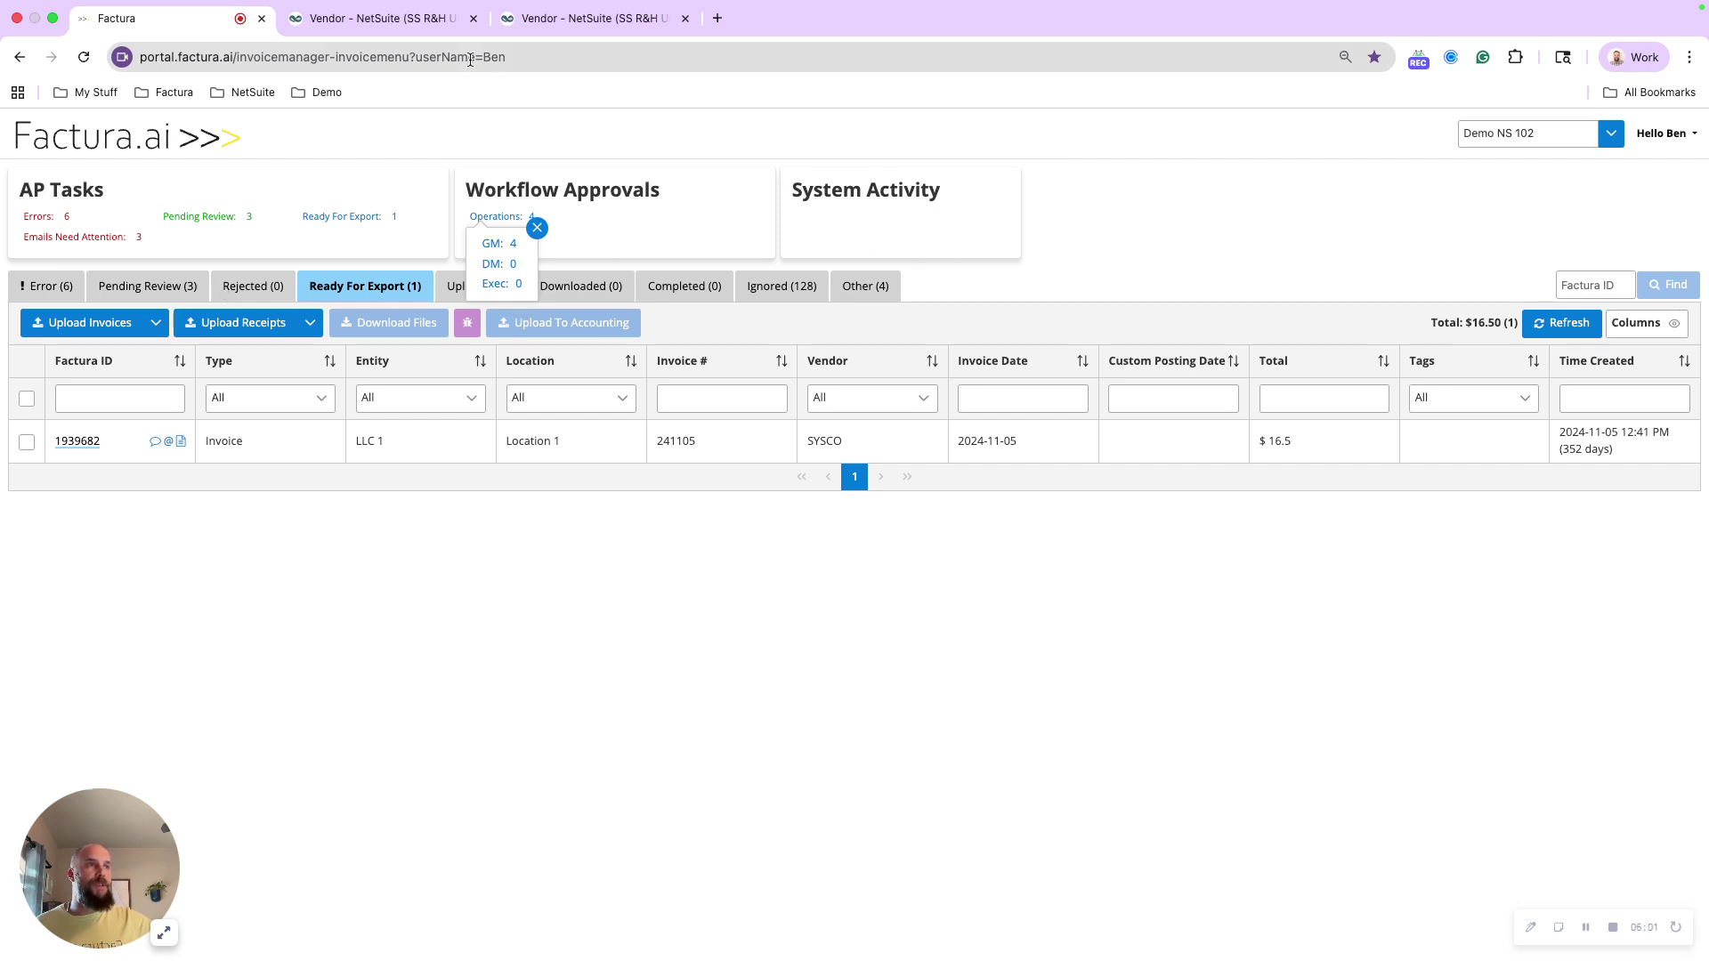
Return to the NetSuite vendor records, reload Ecoboard, and examine its financial transactions for the exported bills.
click(383, 18)
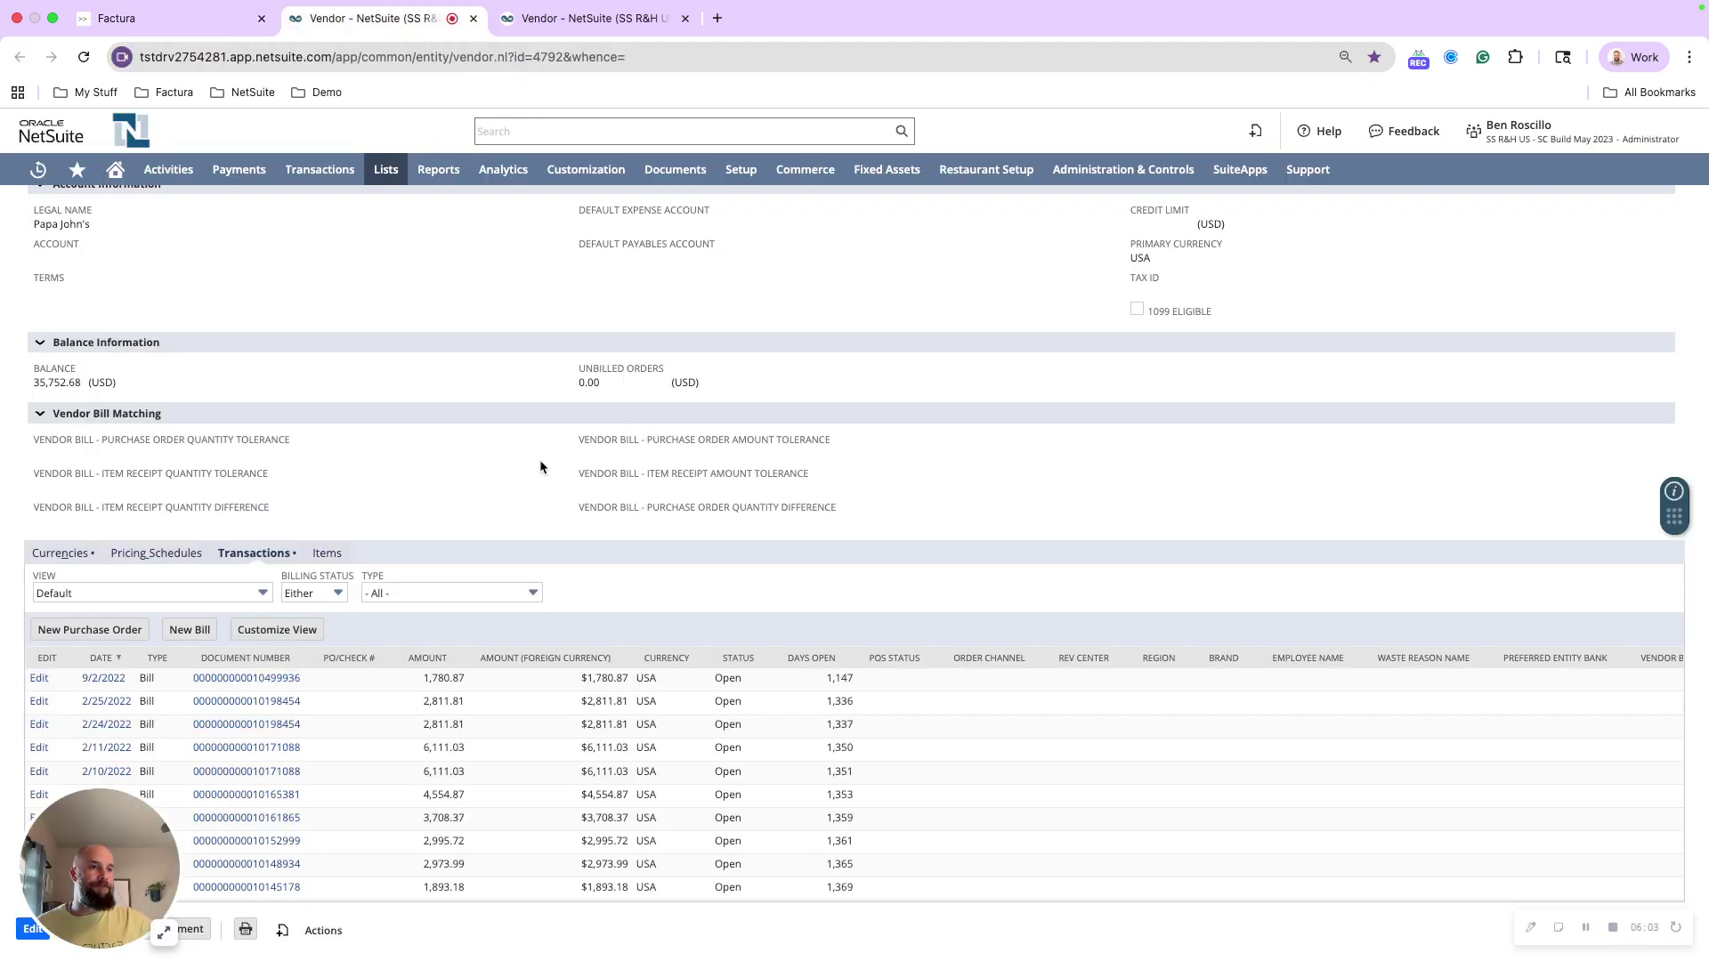
scroll(511, 451, up, 5)
click(550, 22)
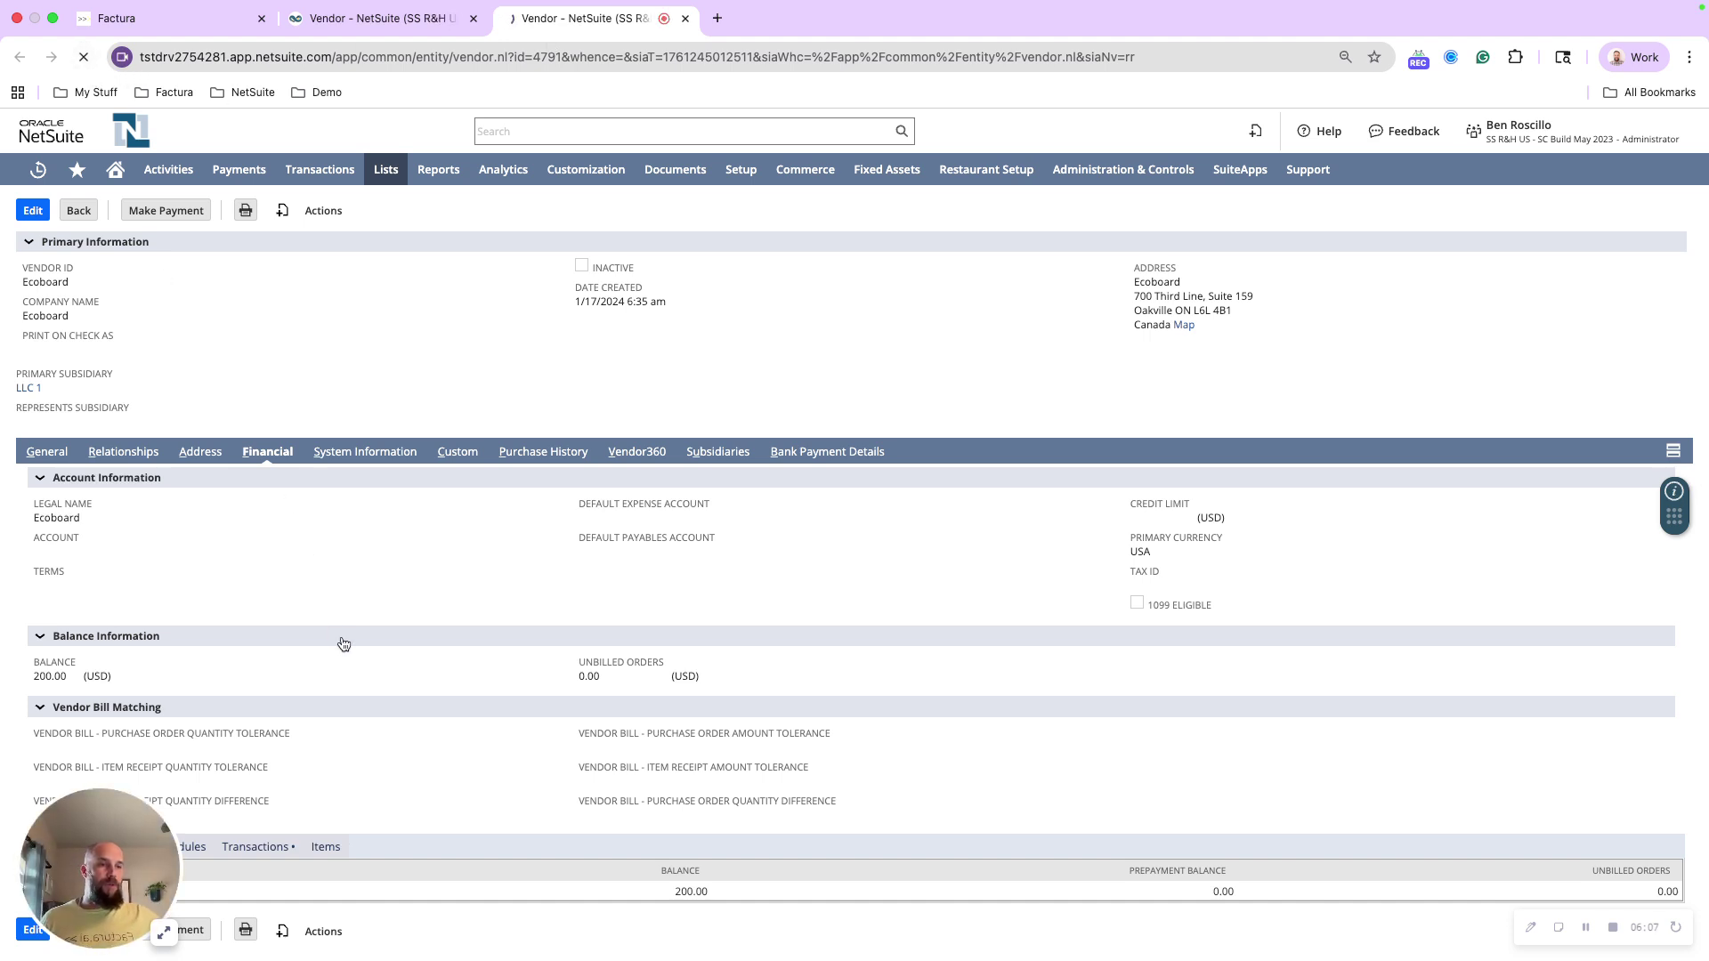
drag(144, 858, 1573, 871)
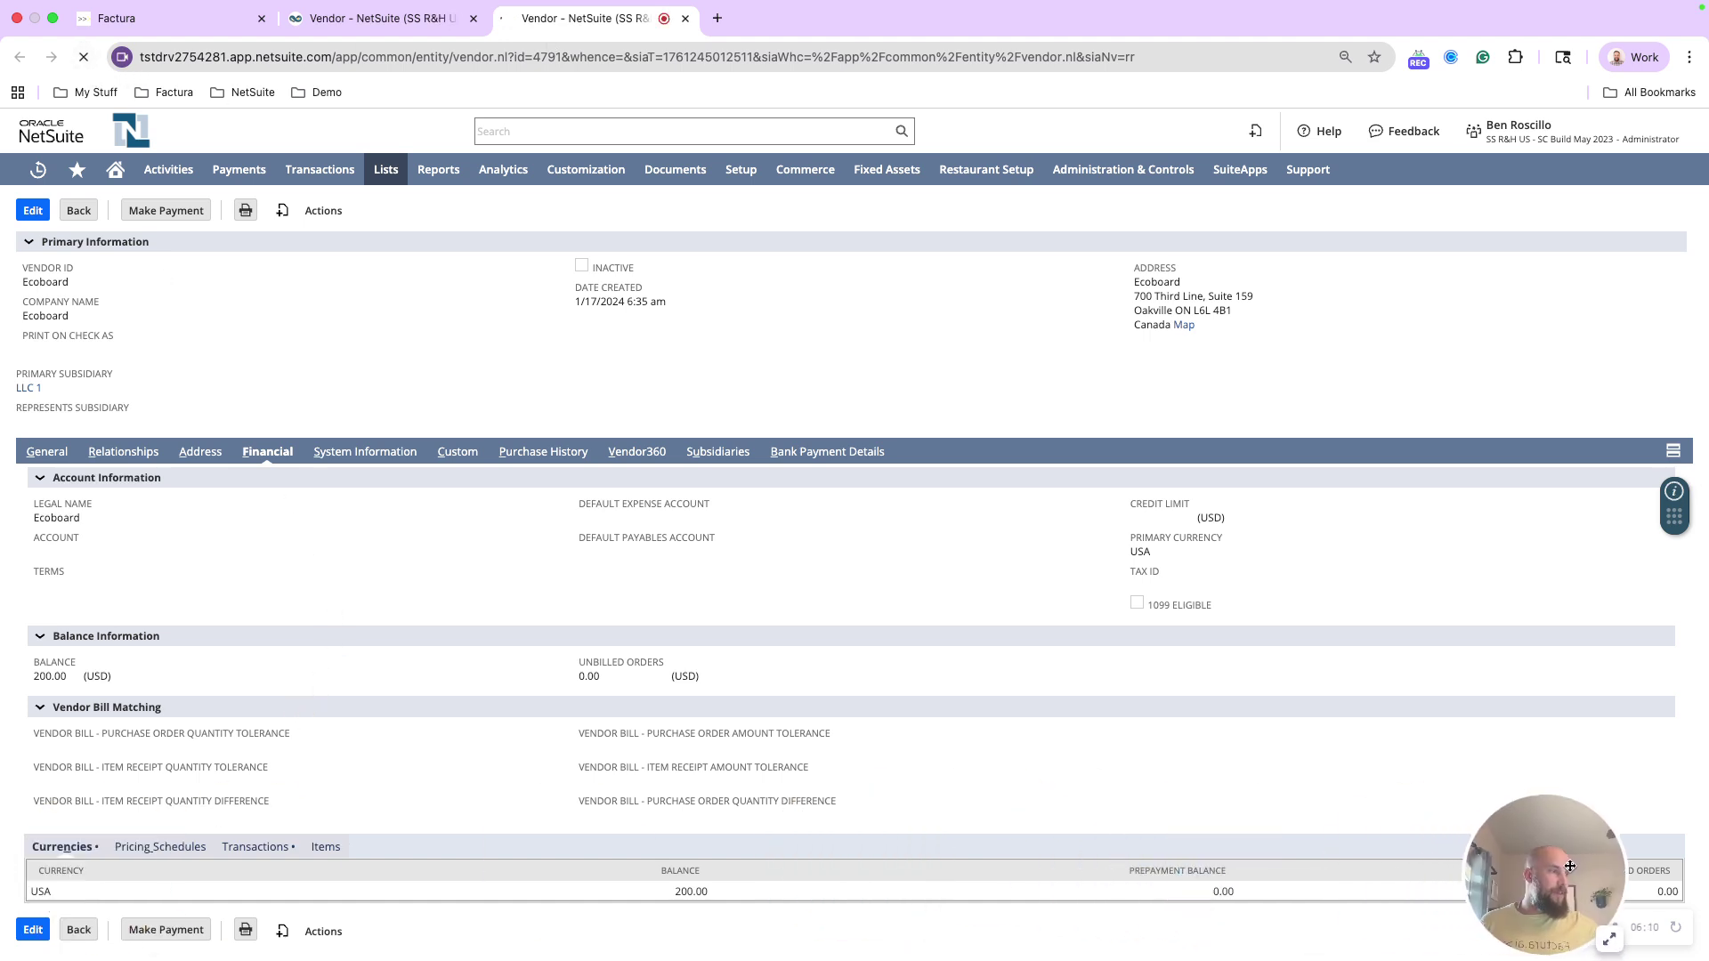
click(251, 849)
mouse_move(344, 856)
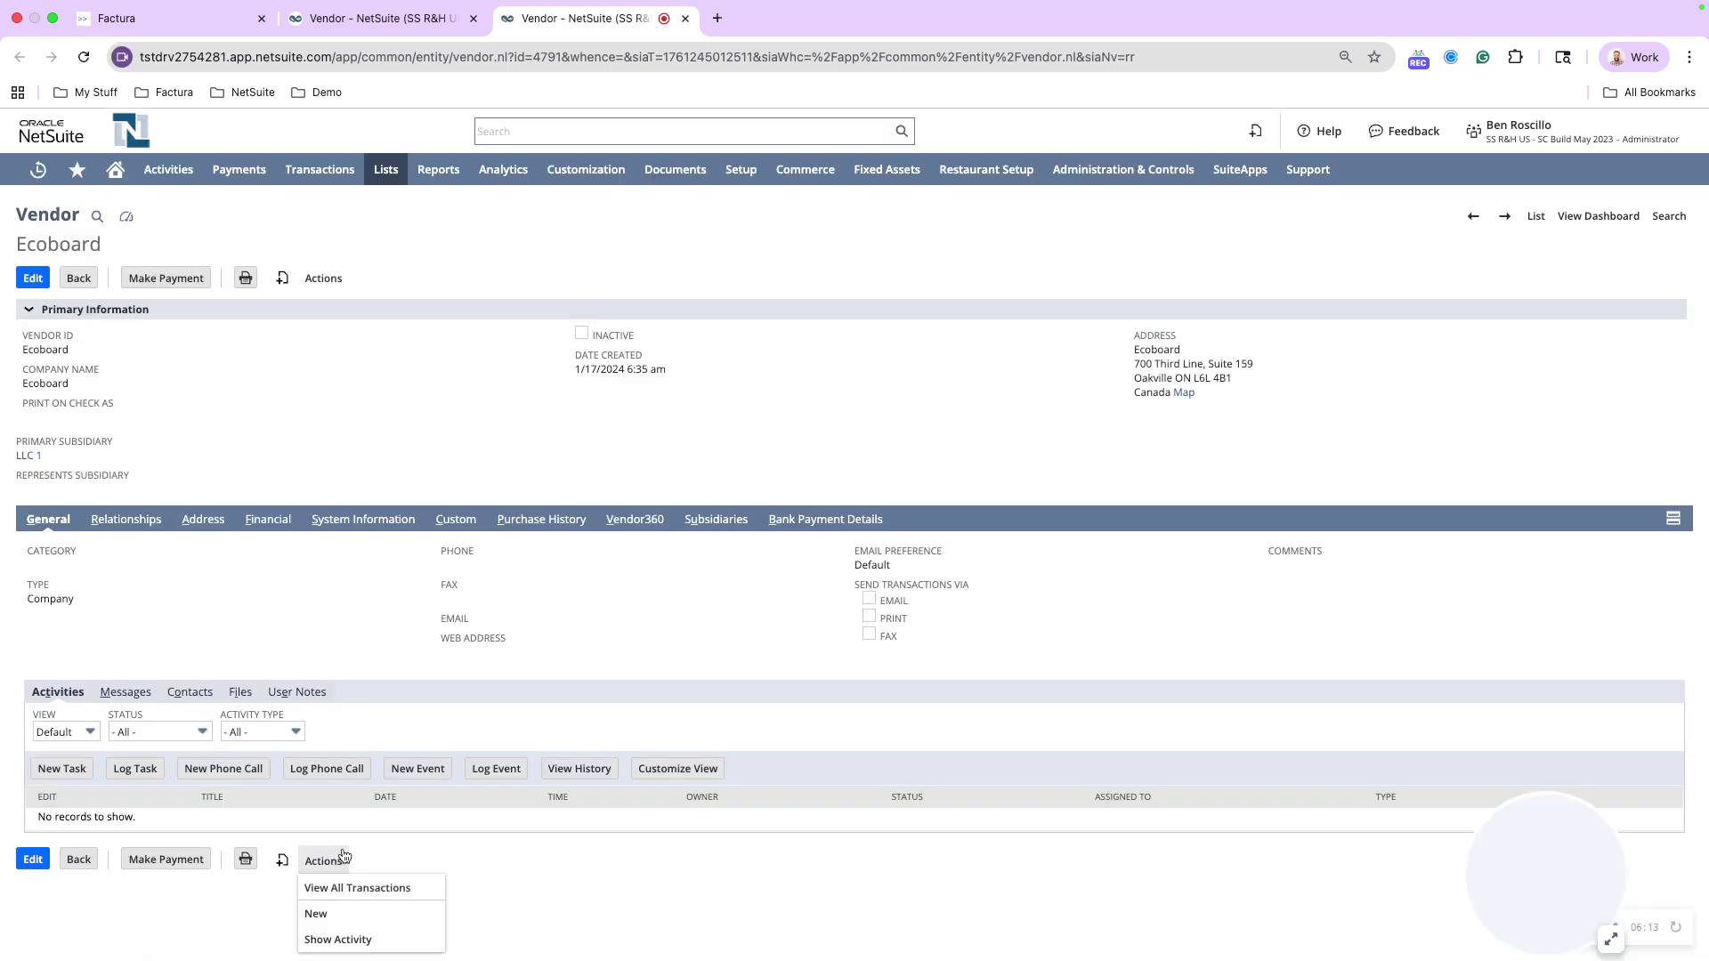
click(265, 524)
scroll(226, 846, down, 1)
scroll(254, 850, down, 2)
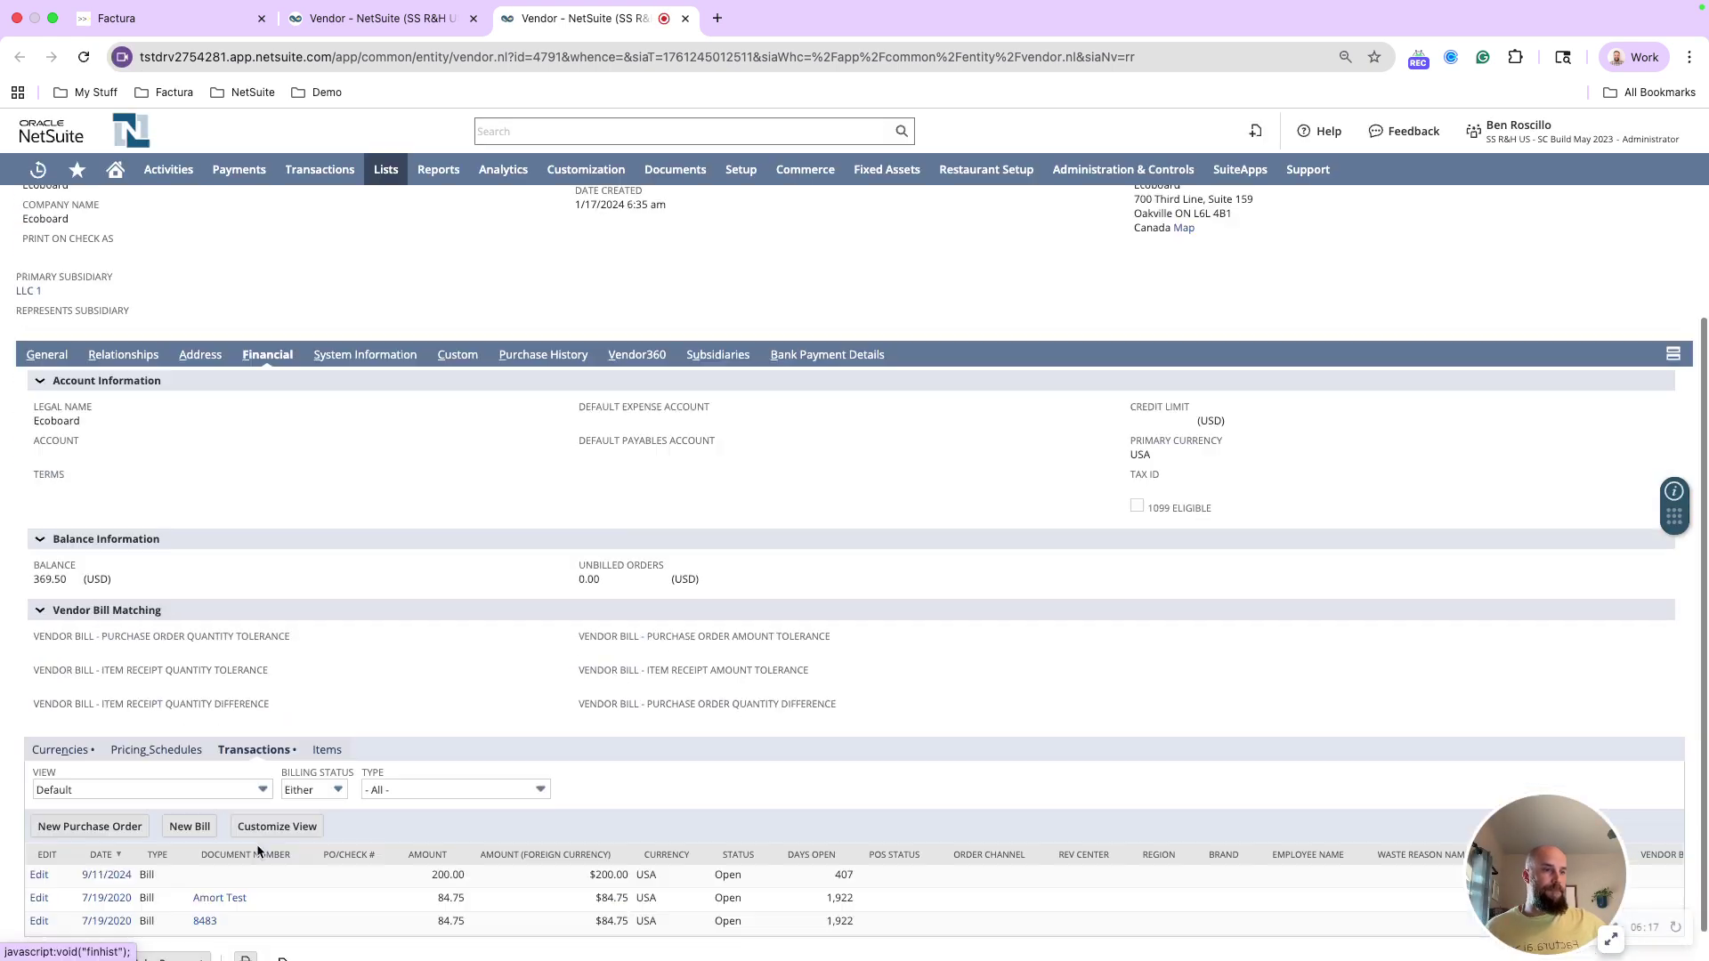
scroll(258, 852, down, 1)
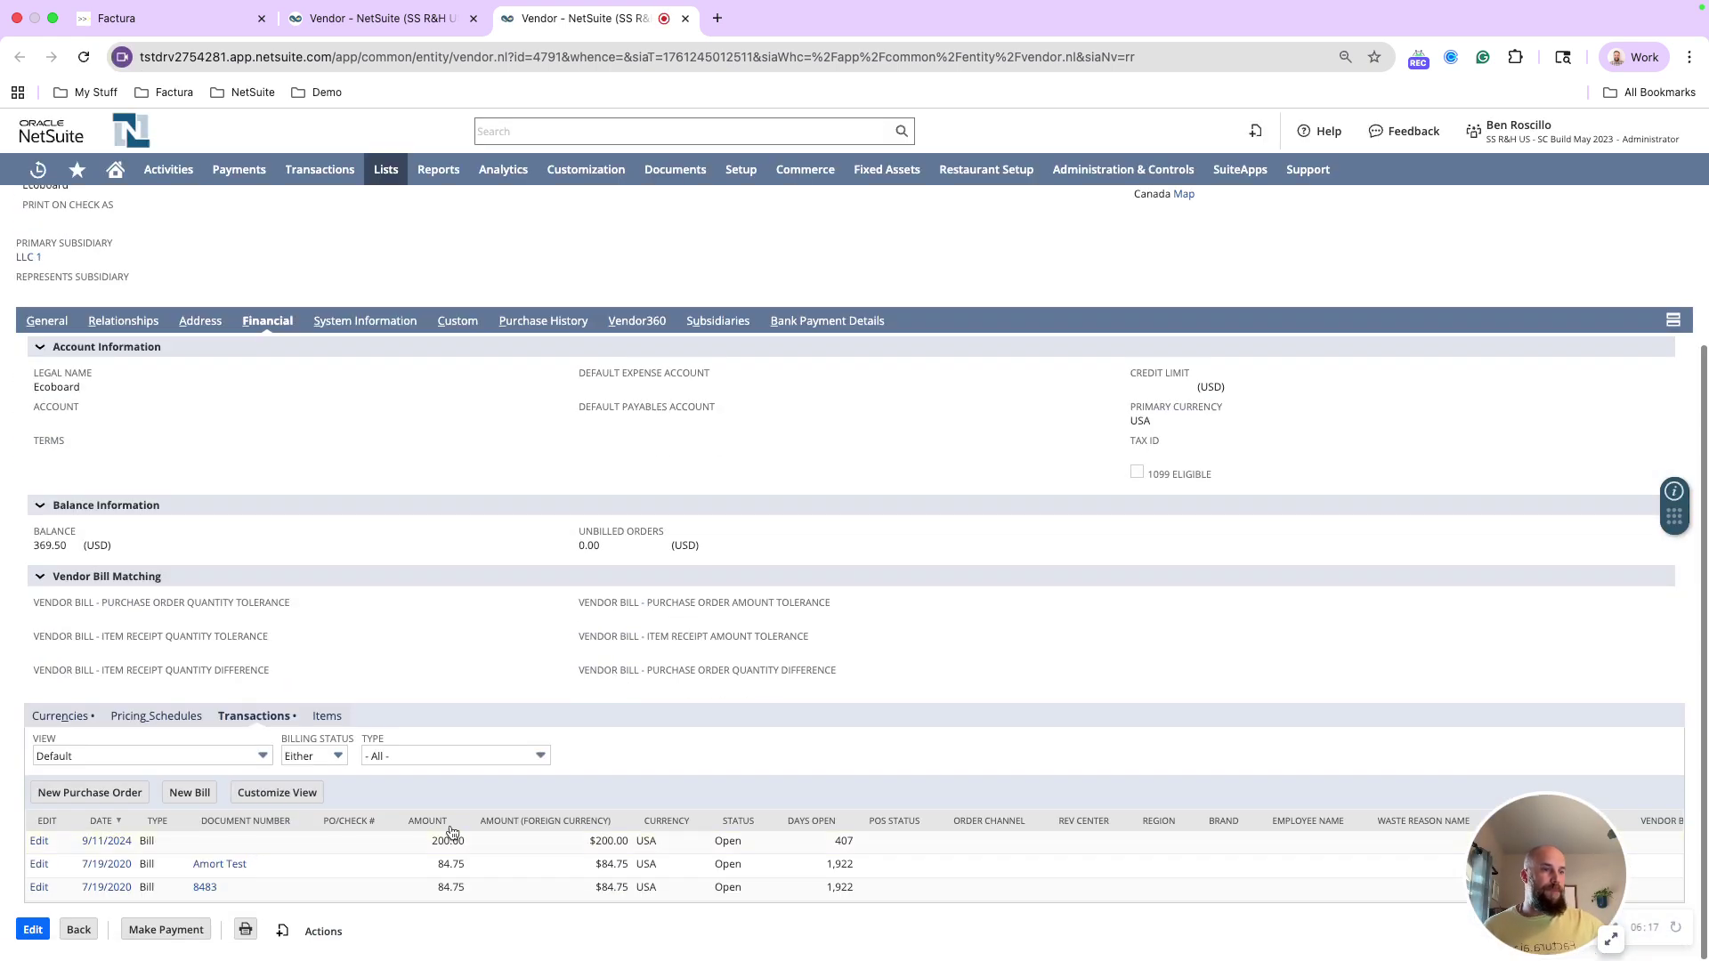
Open Ecoboard's Amort Test bill, examine its amortization schedule, and view the attached original invoice PDF.
click(105, 868)
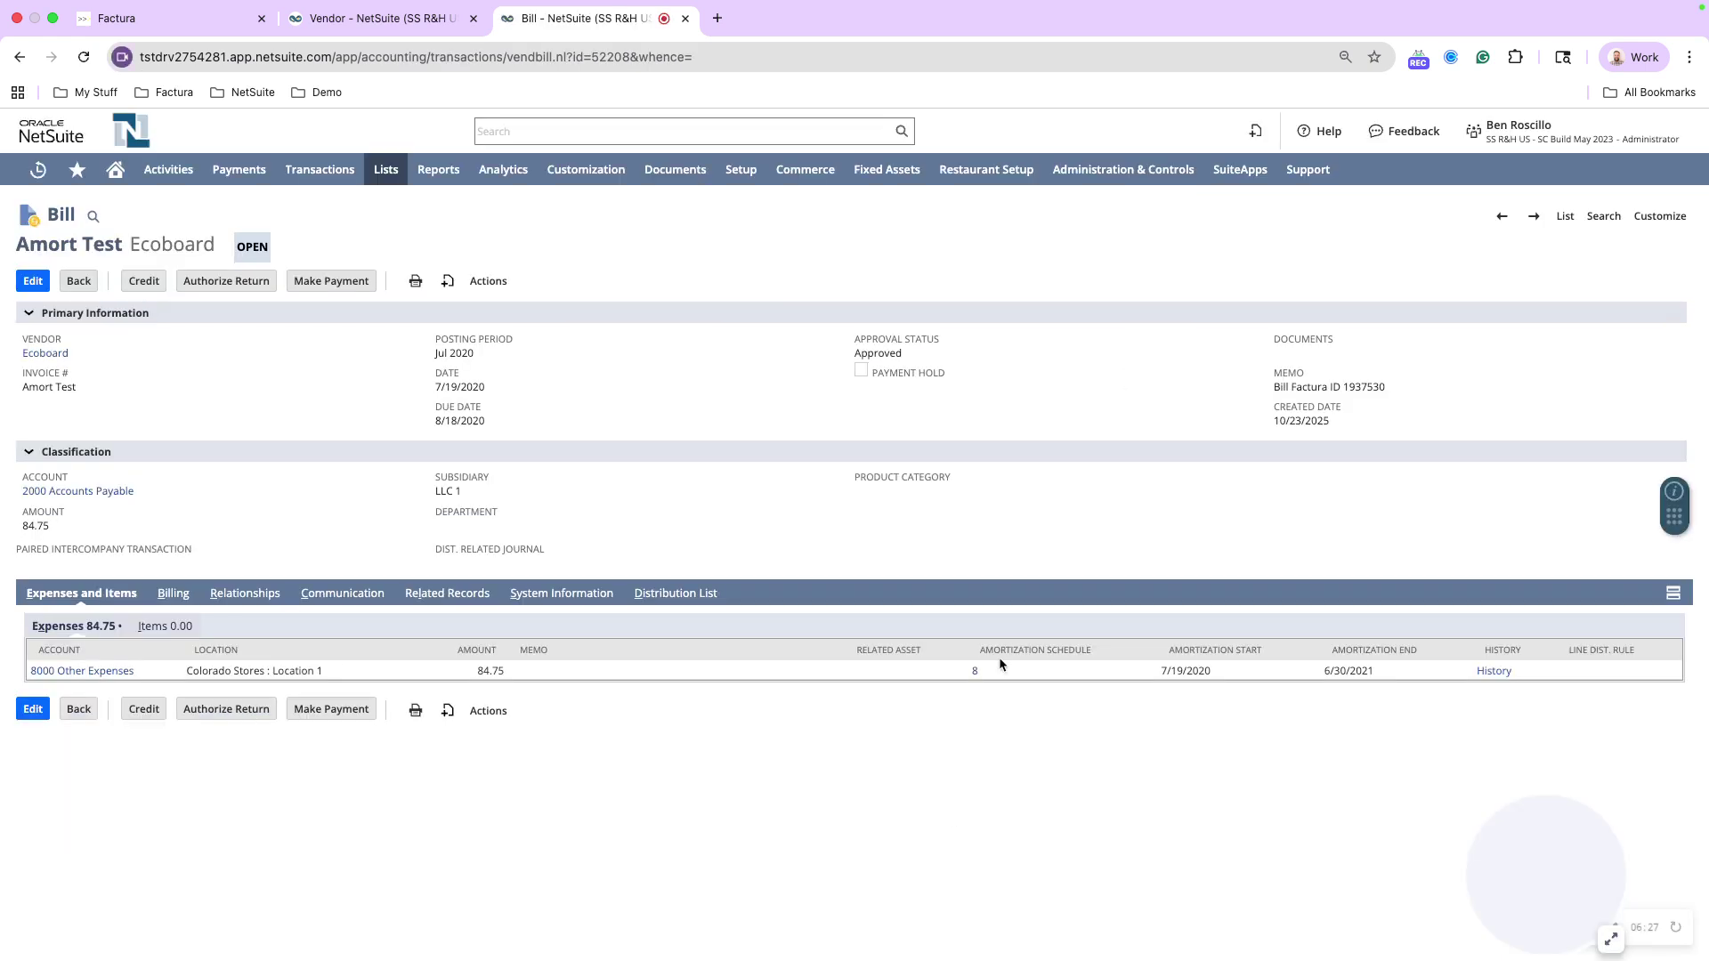
mouse_move(950, 628)
mouse_down()
mouse_move(1111, 701)
mouse_move(1484, 703)
mouse_move(1444, 699)
mouse_up()
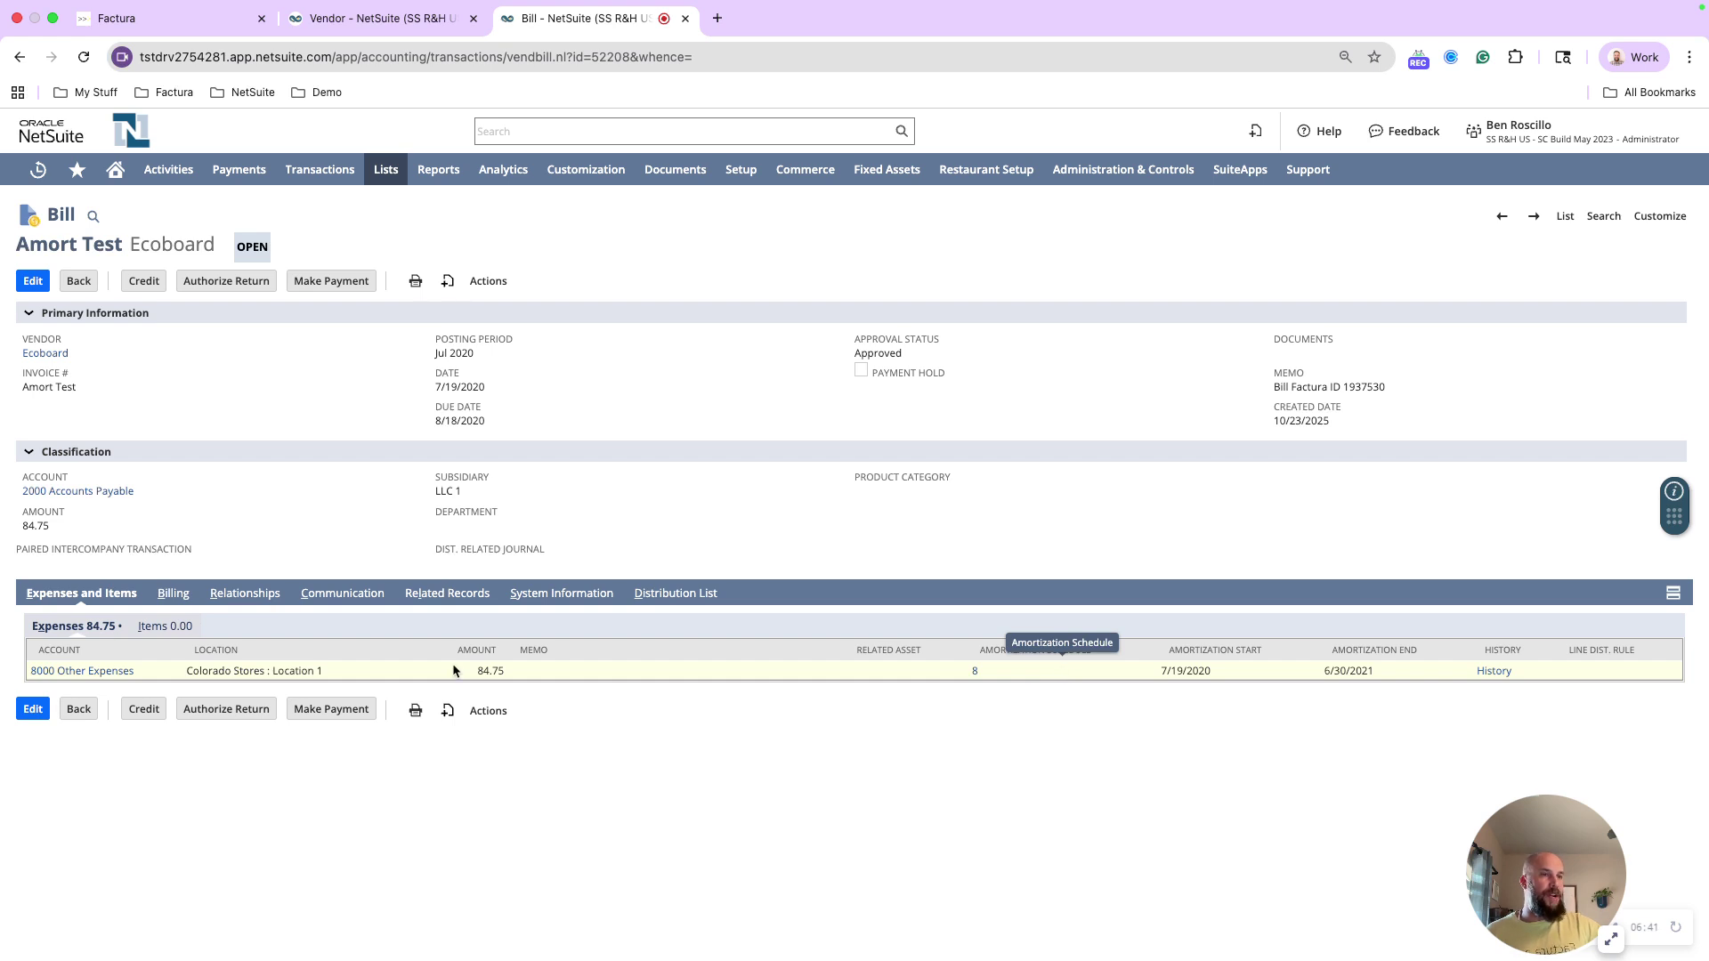
click(352, 596)
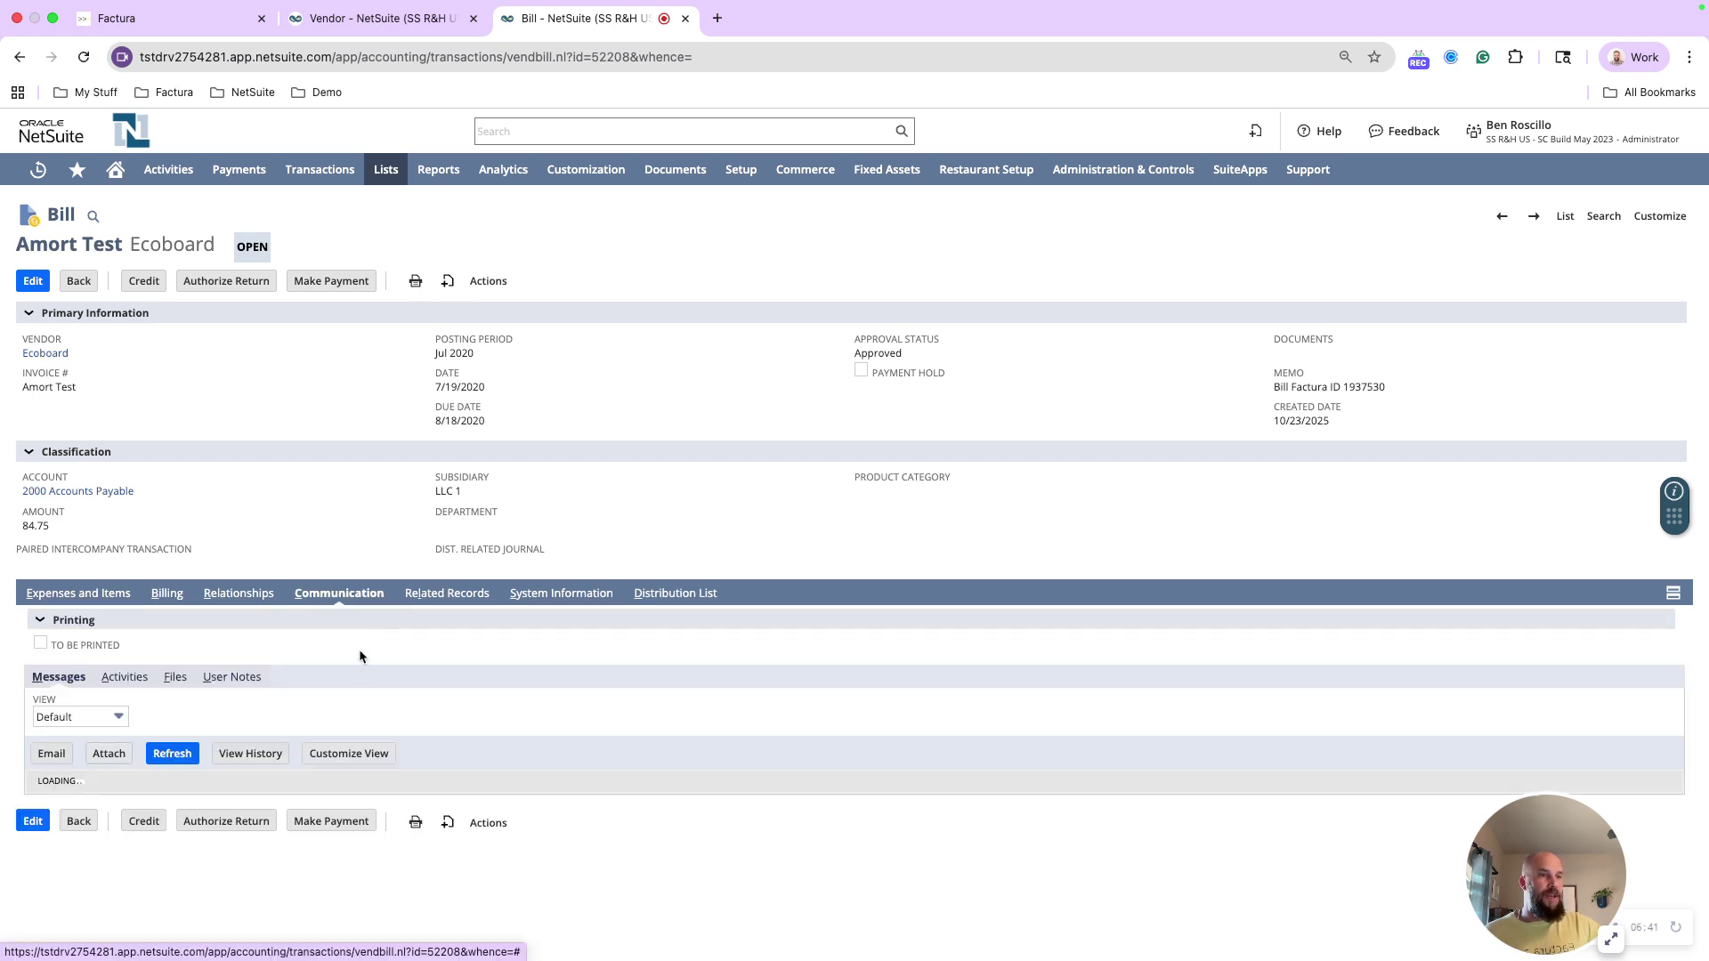
click(175, 676)
click(167, 803)
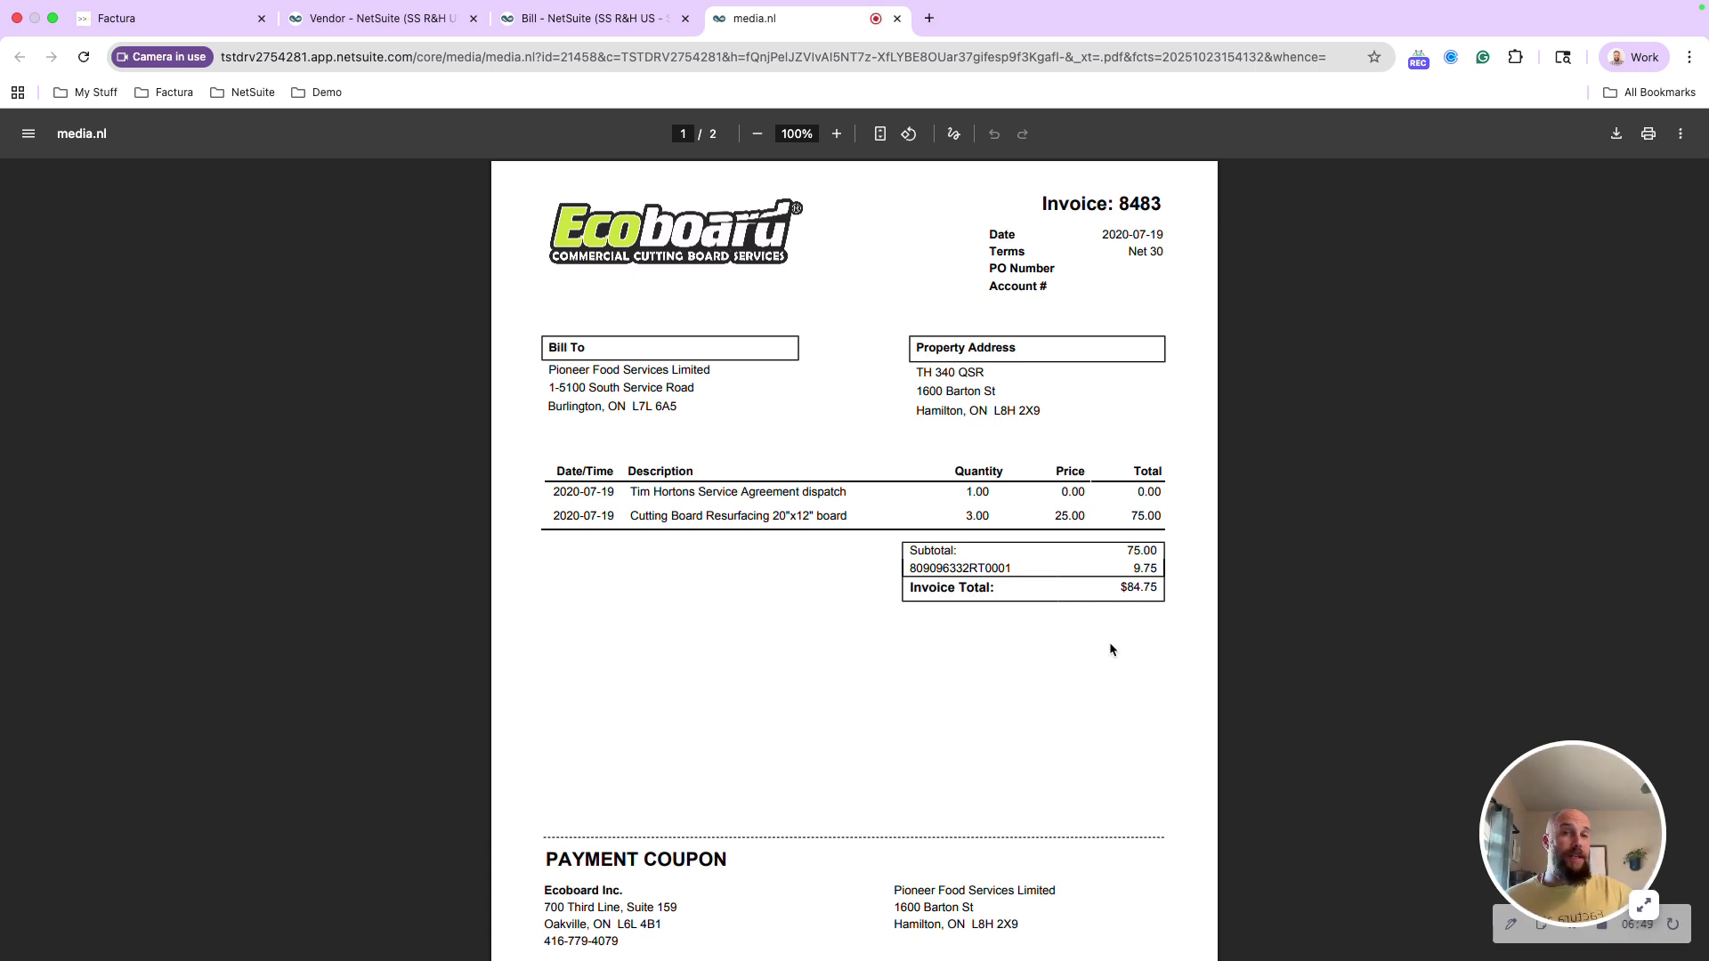
click(899, 18)
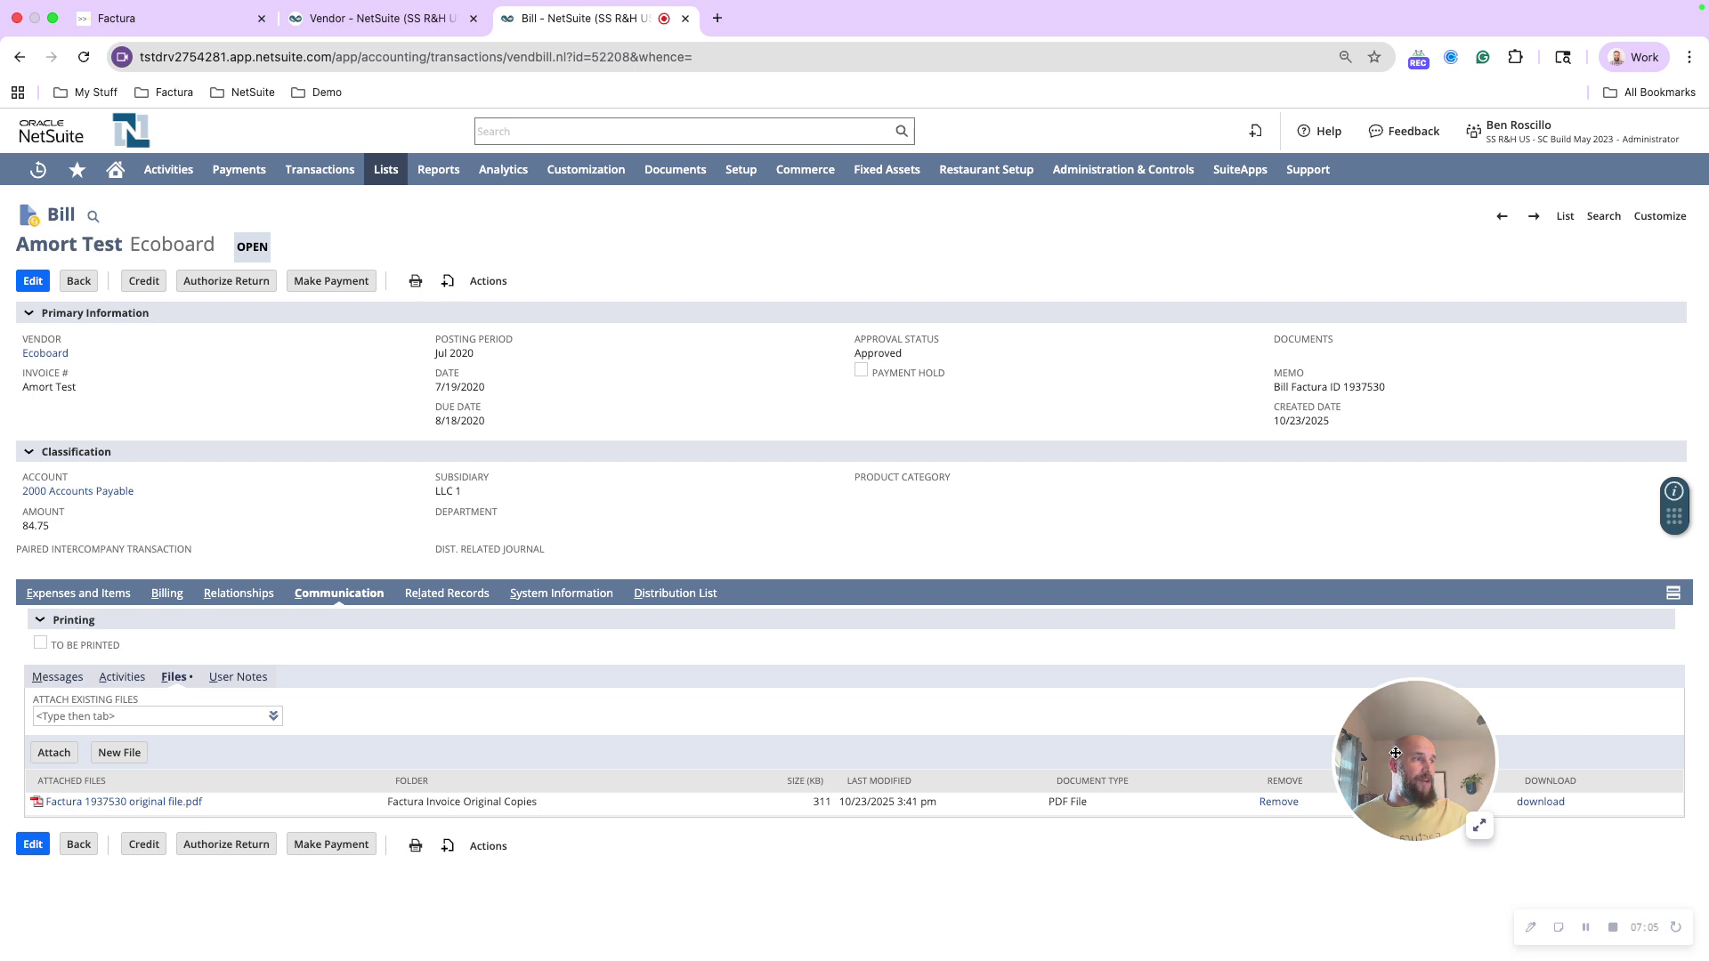
drag(1400, 756, 1524, 829)
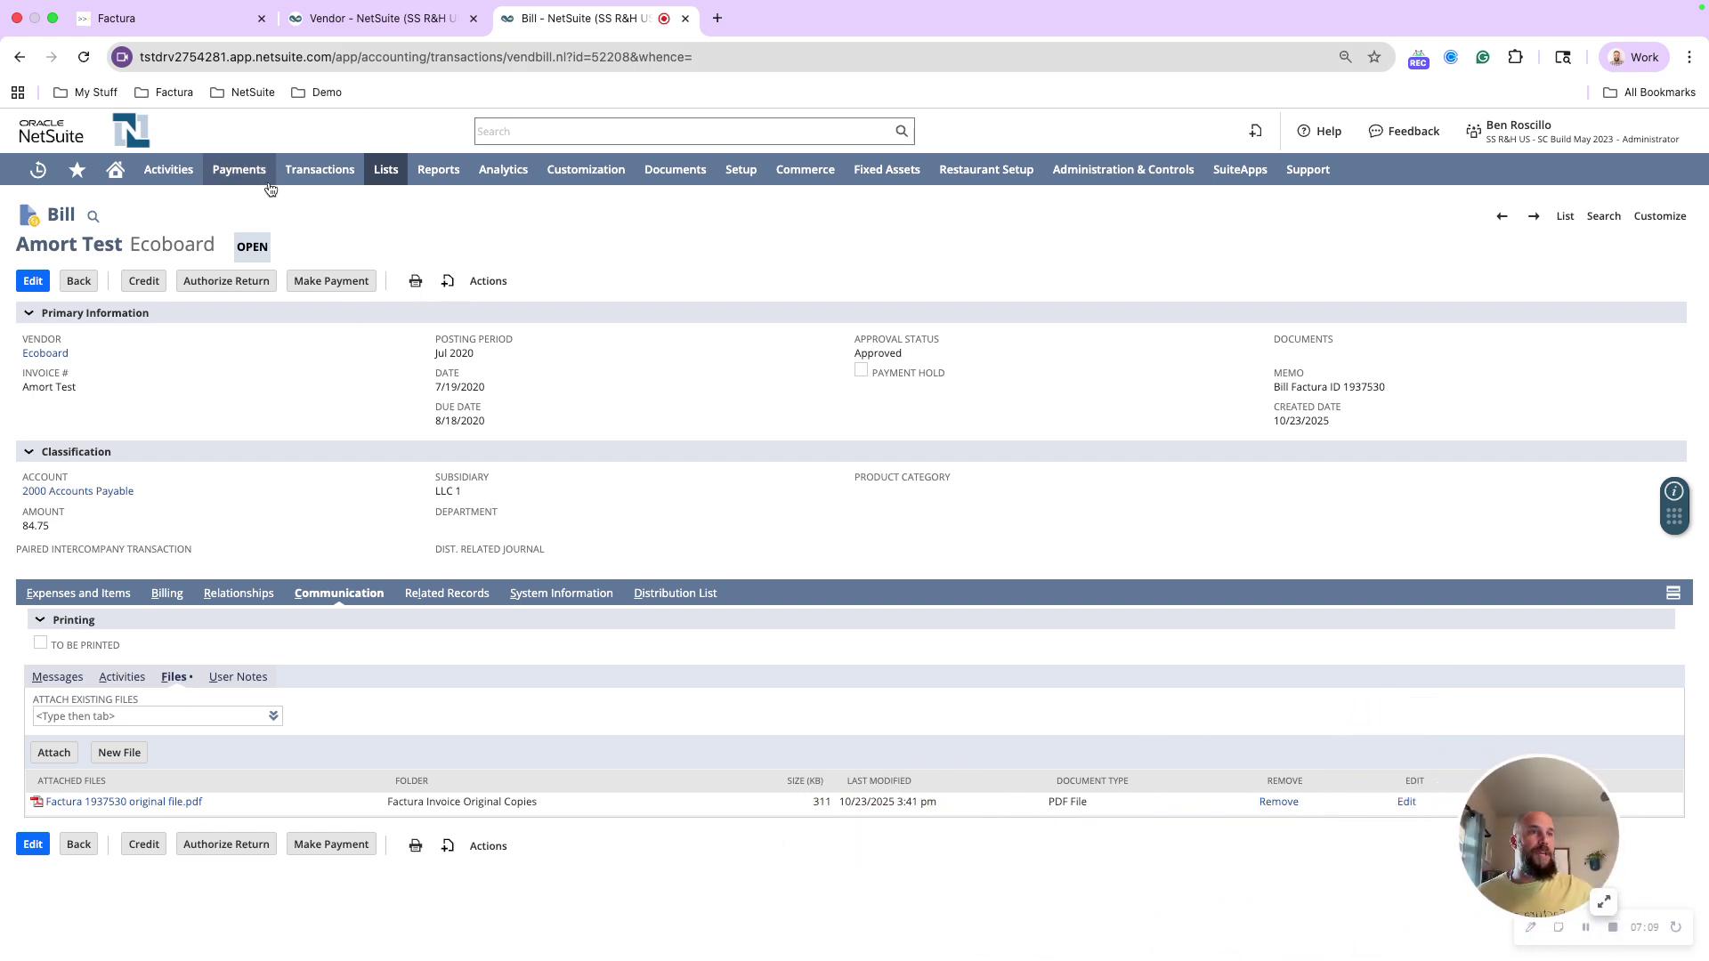
Go back to the Ecoboard vendor's financial transactions and open bill 8483 to examine its classification and expense line.
click(19, 56)
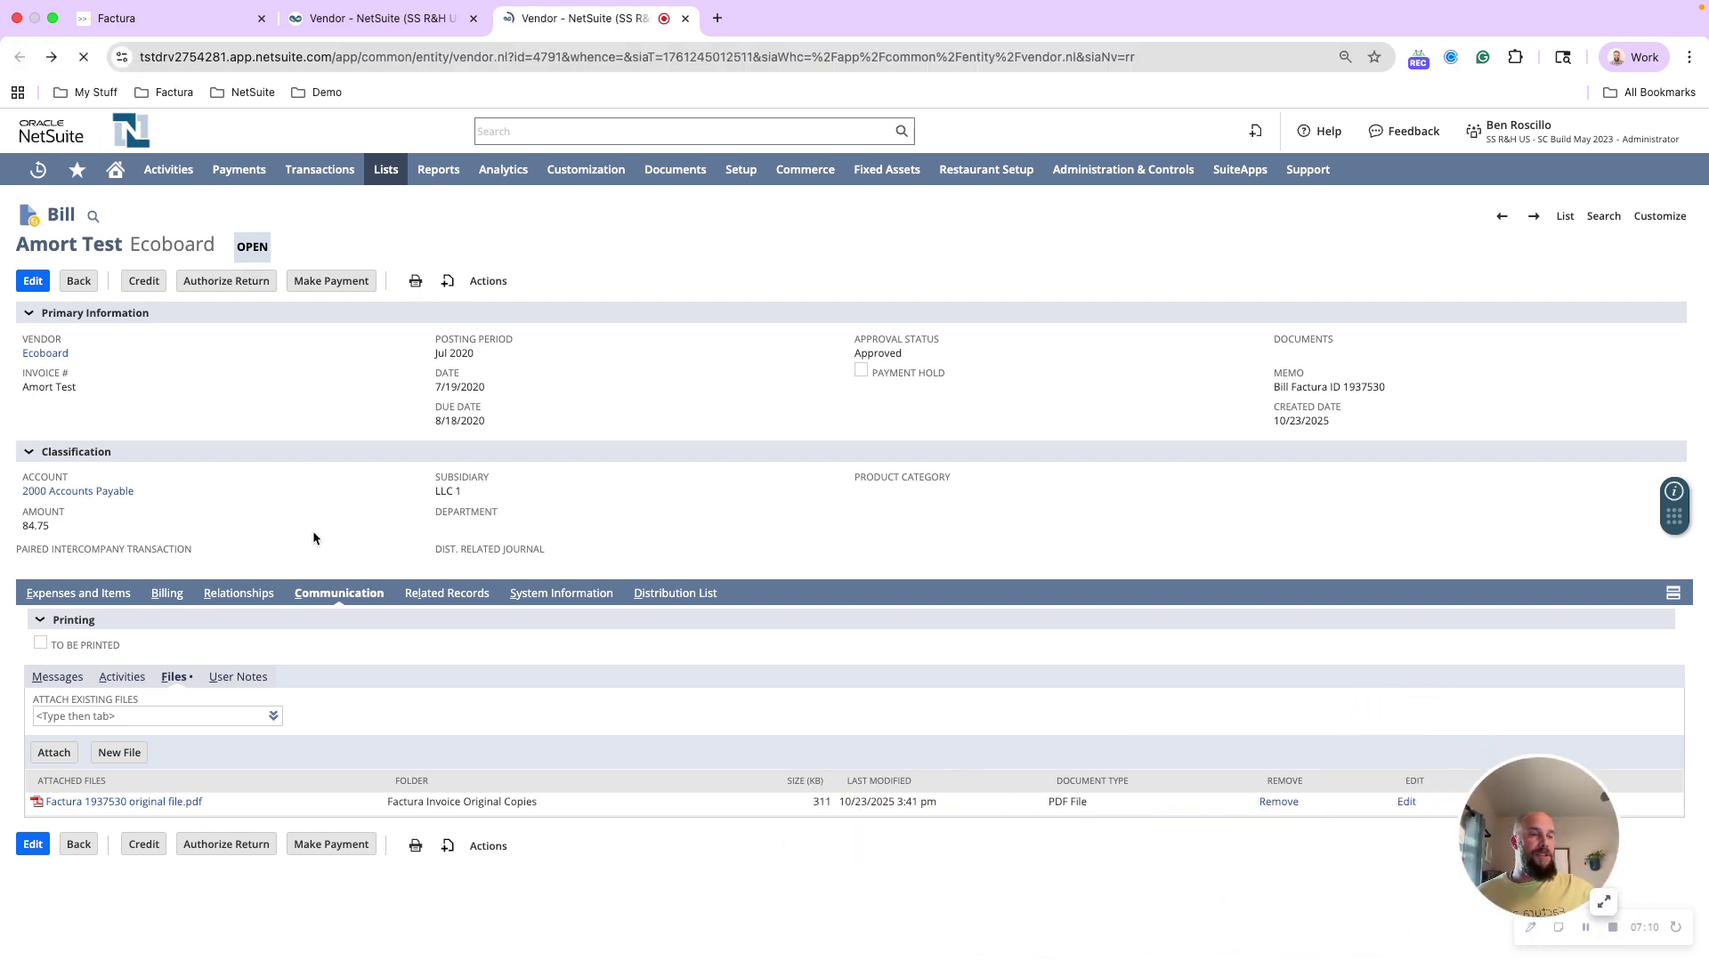
click(283, 521)
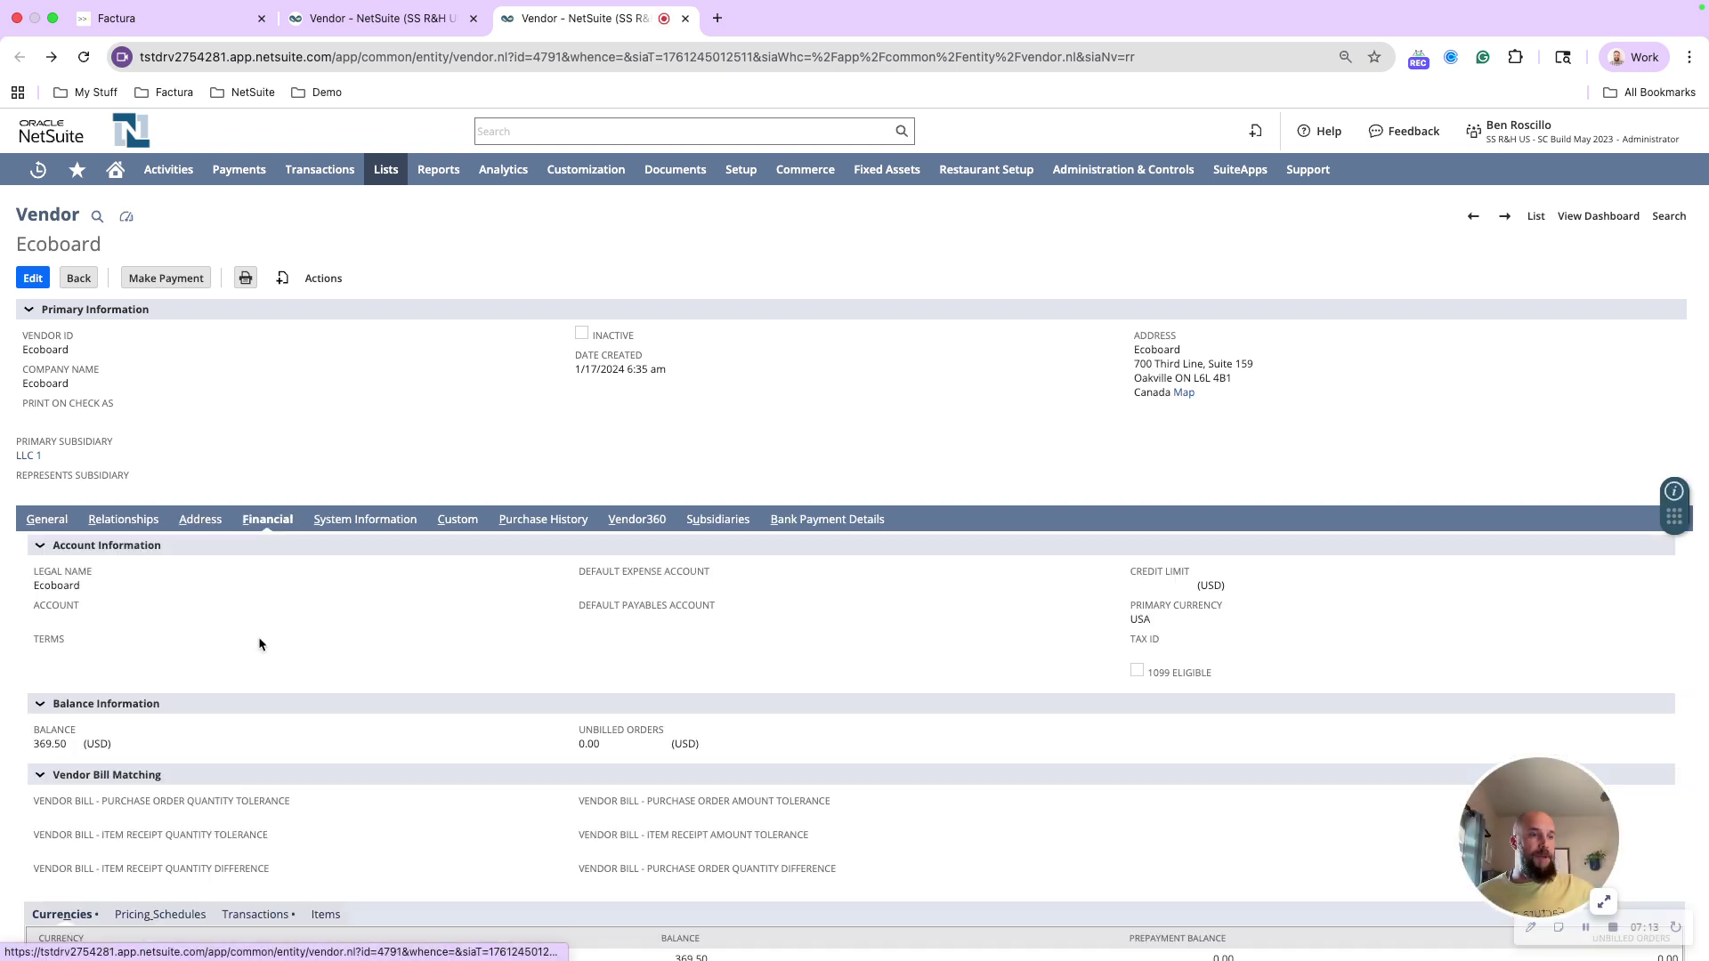
scroll(260, 878, down, 3)
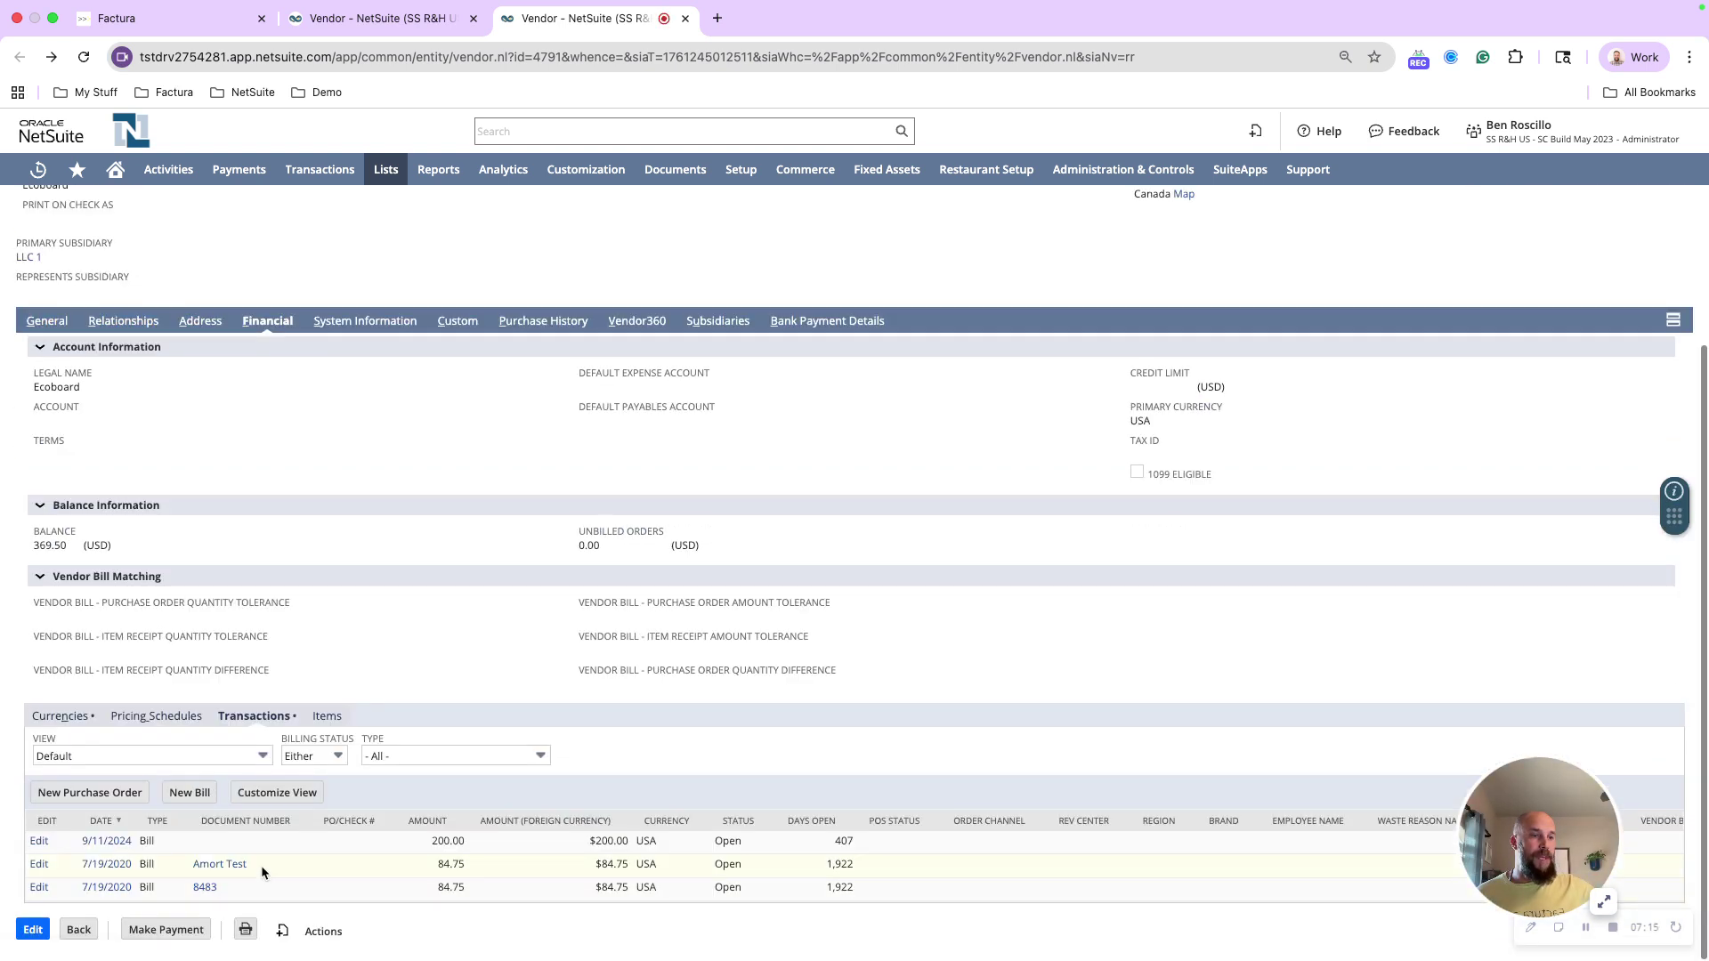
click(107, 889)
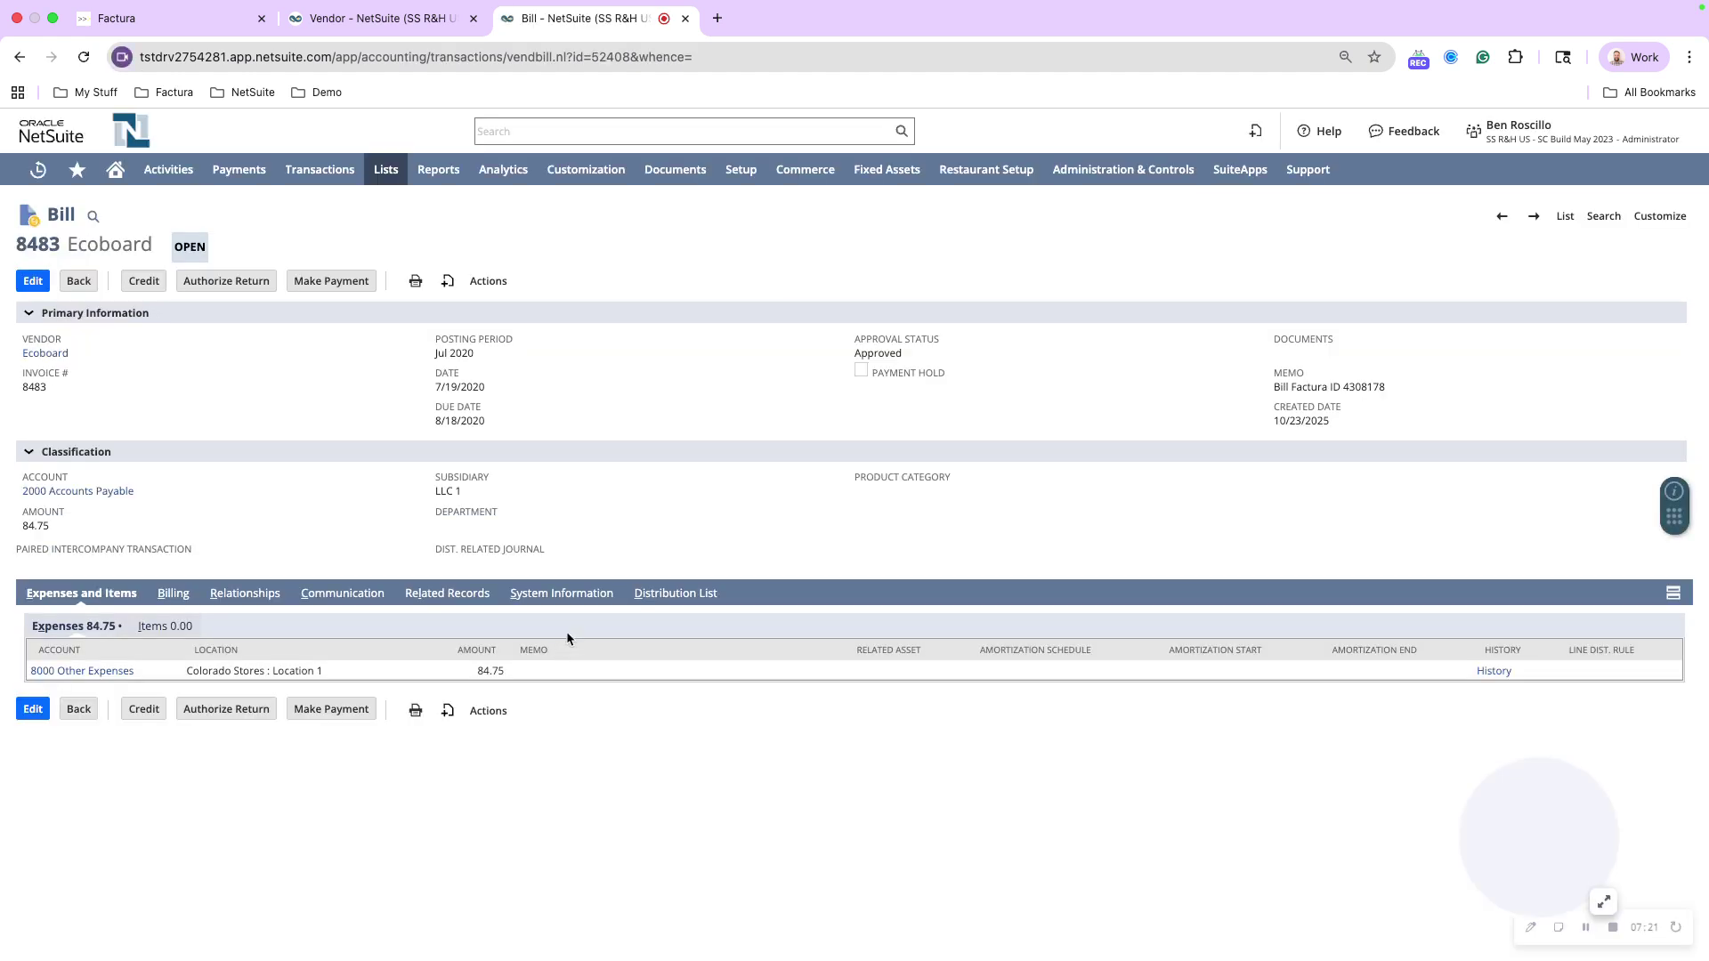
drag(409, 462, 522, 504)
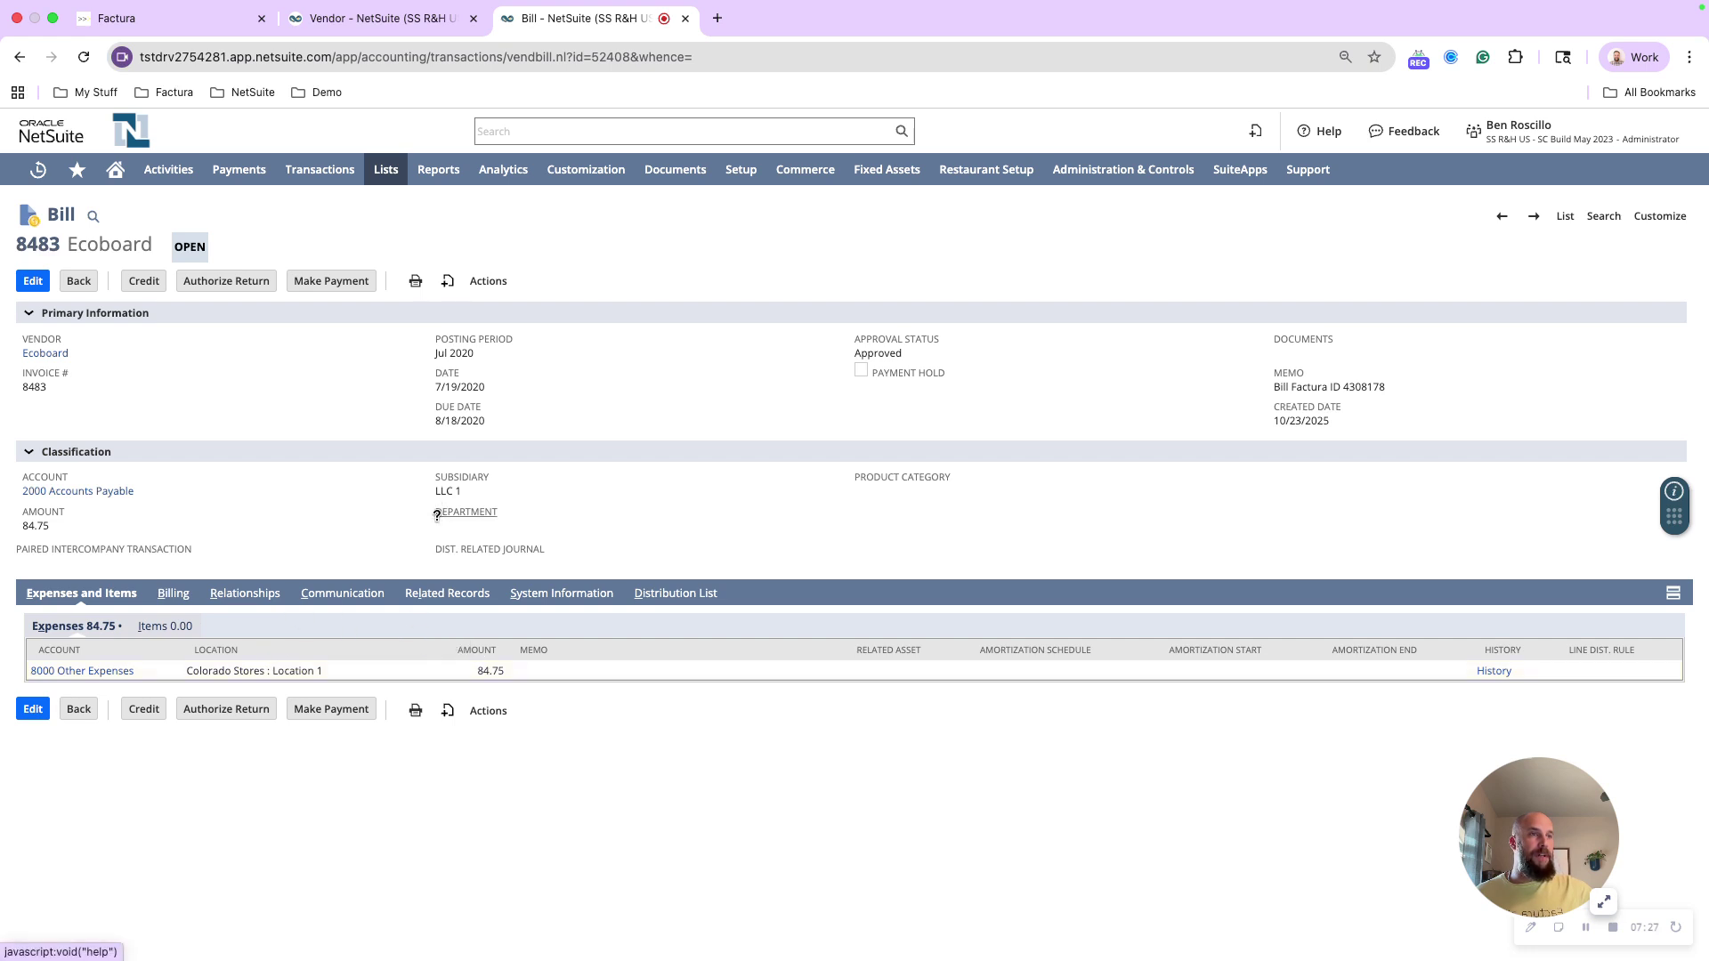
Search globally for "advan", open the list of advanced intercompany journal entries, and view journal 301 dated 7/19/2020.
click(656, 131)
text(advan)
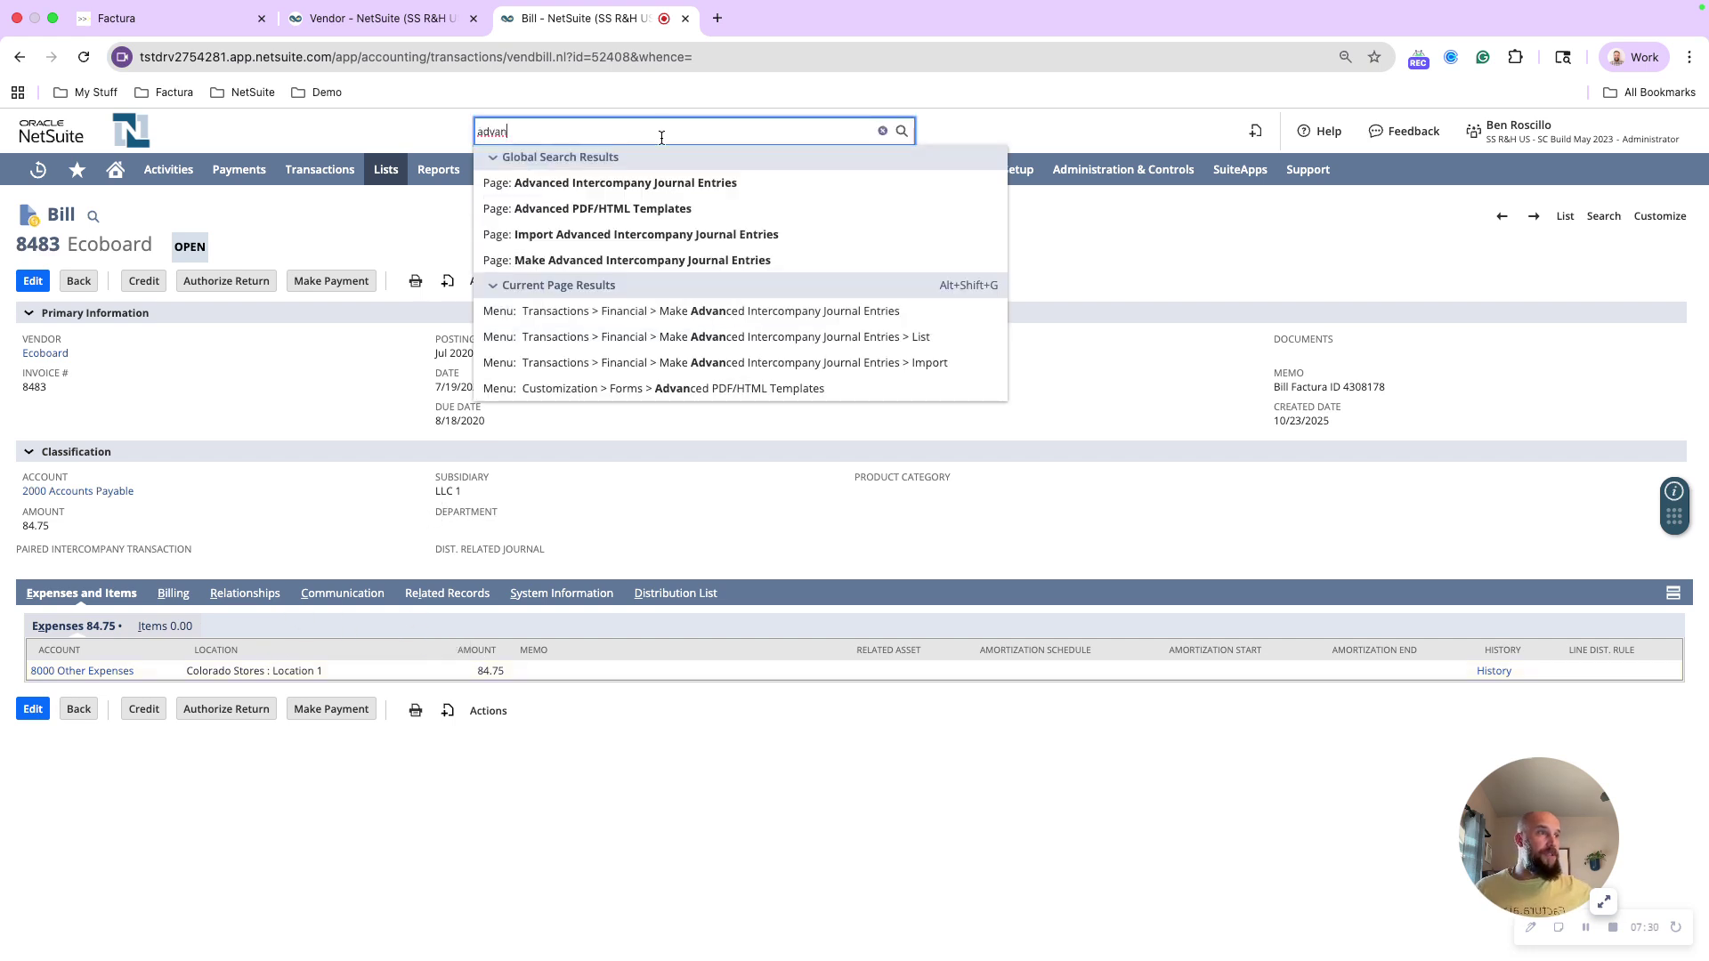
click(712, 337)
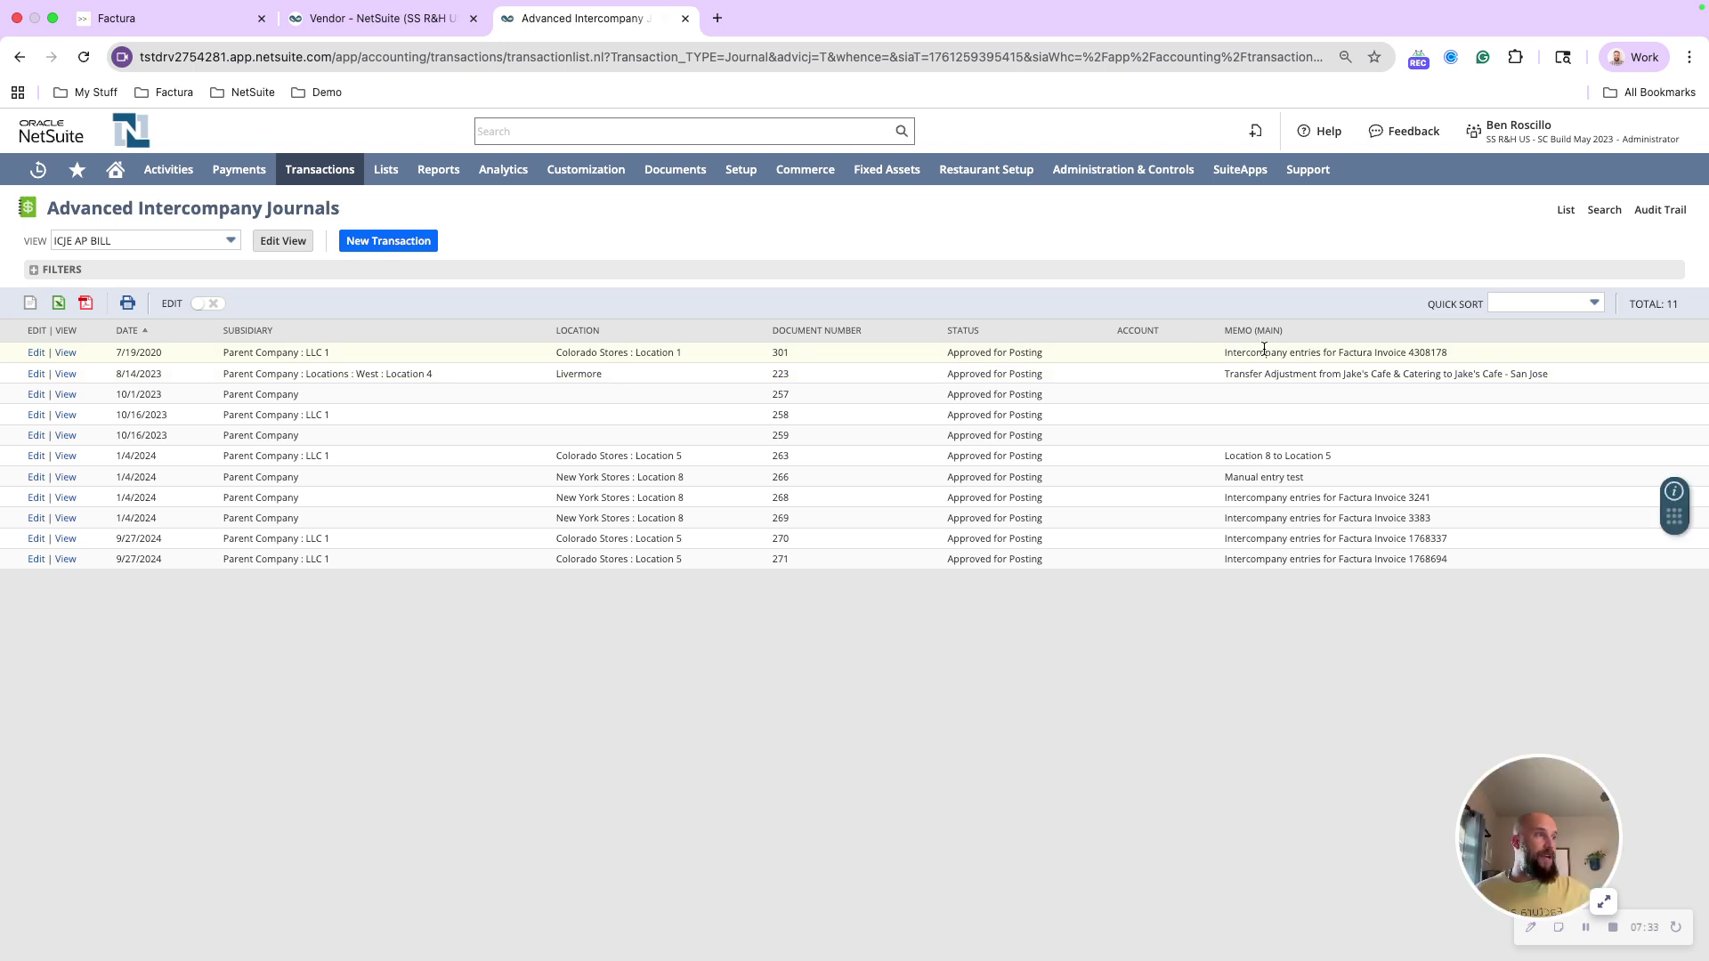
click(65, 352)
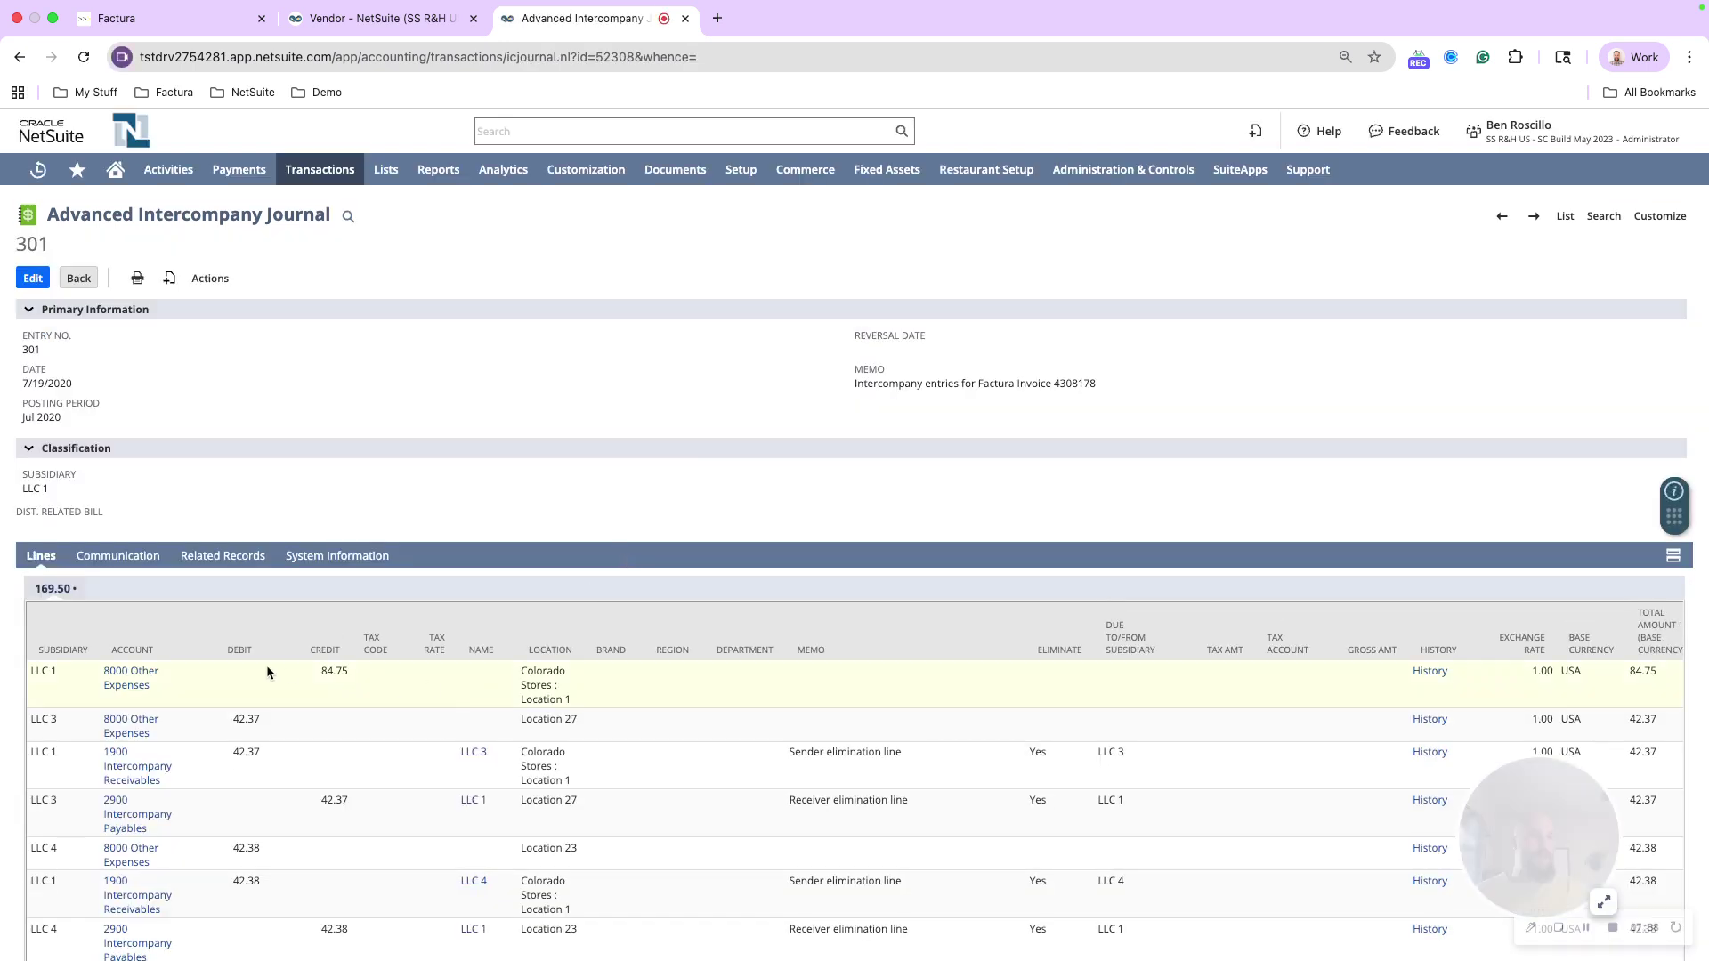
Examine the journal's debit and credit lines across the subsidiaries, including the intercompany receivable and payable elimination lines.
drag(295, 636, 358, 688)
scroll(357, 686, down, 2)
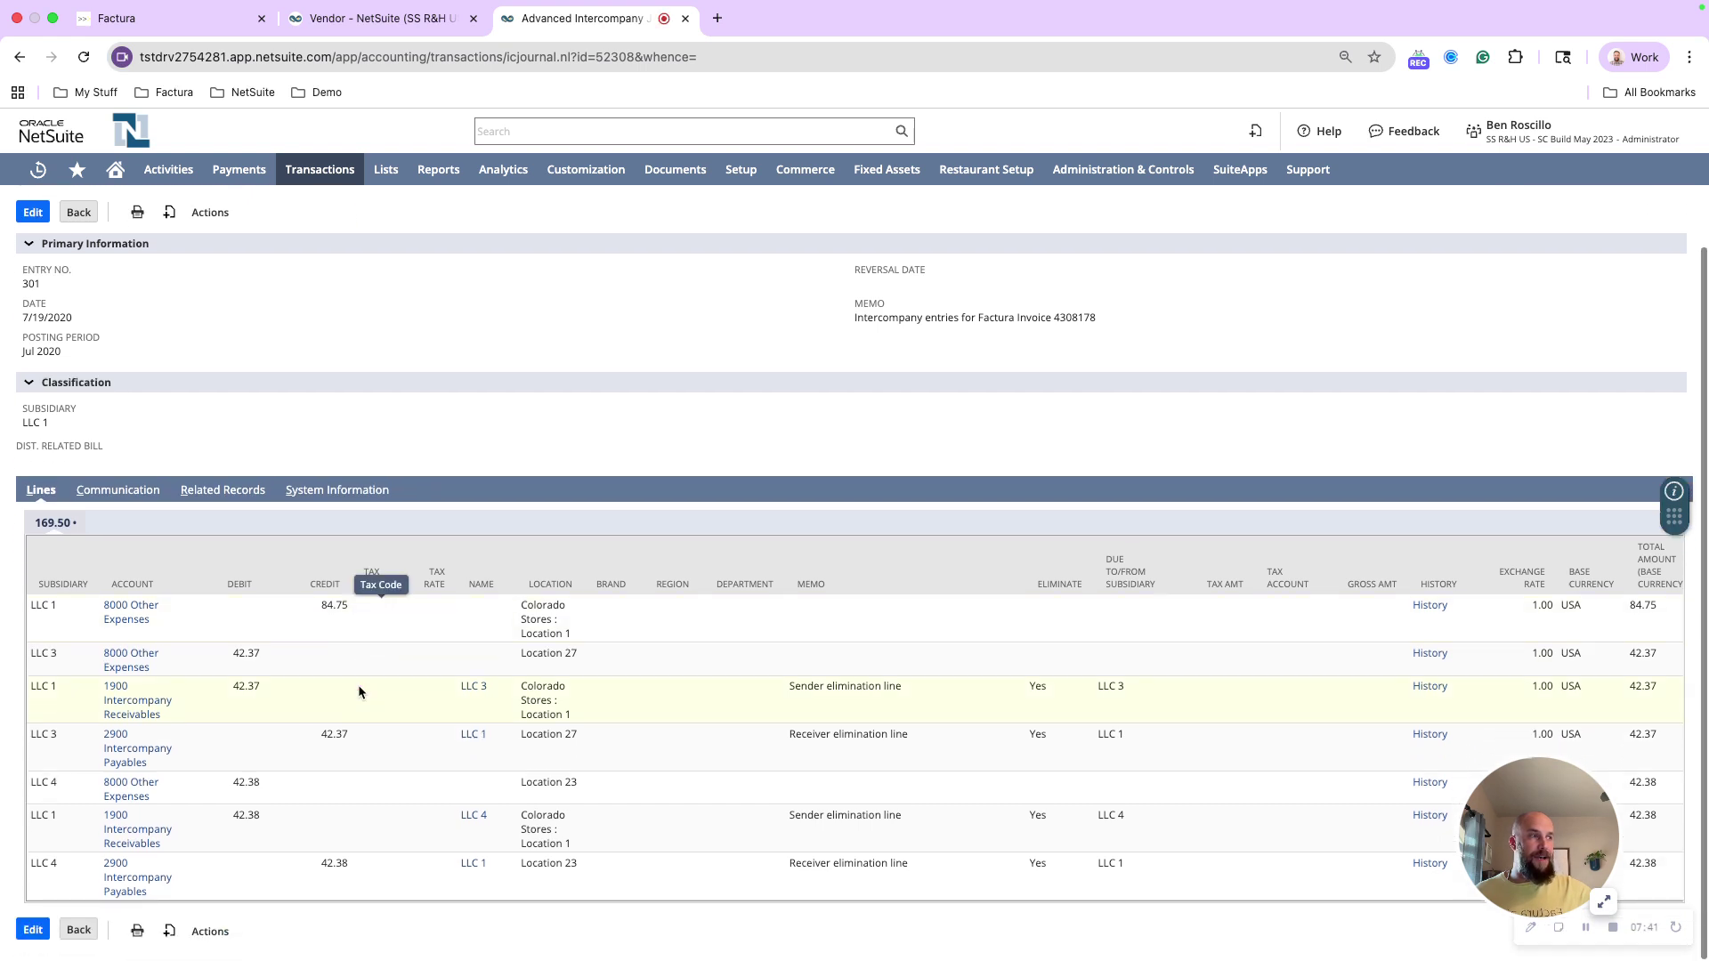
scroll(358, 687, up, 2)
scroll(358, 687, down, 1)
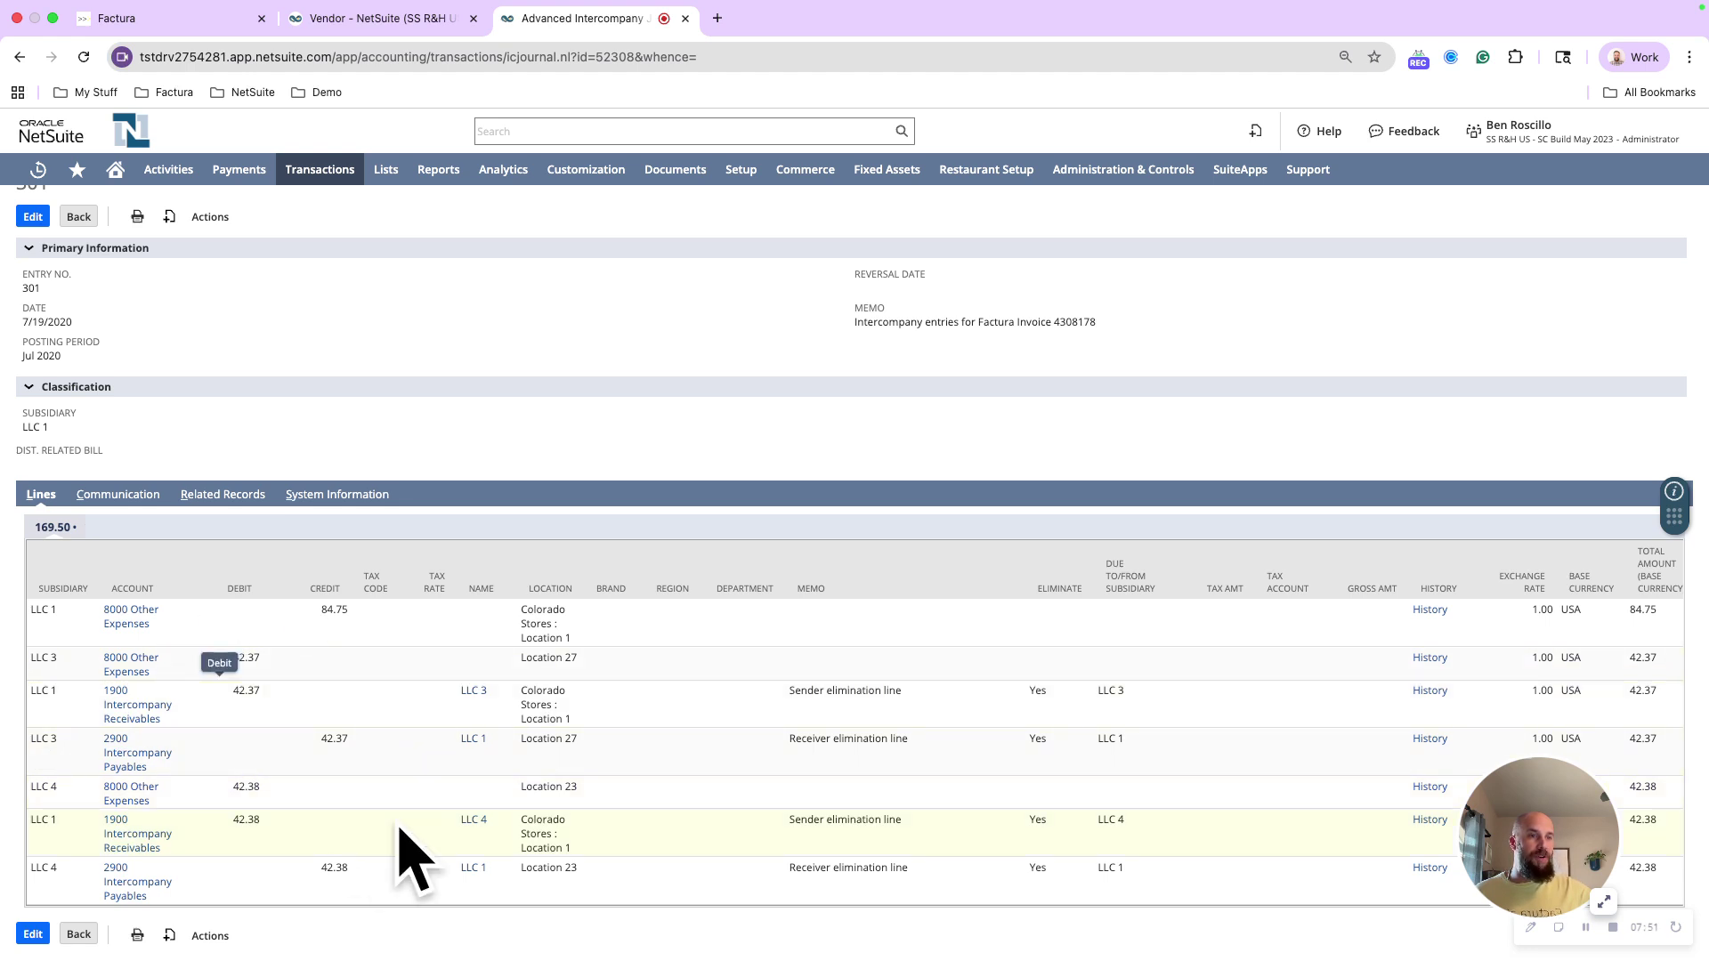
scroll(404, 717, down, 1)
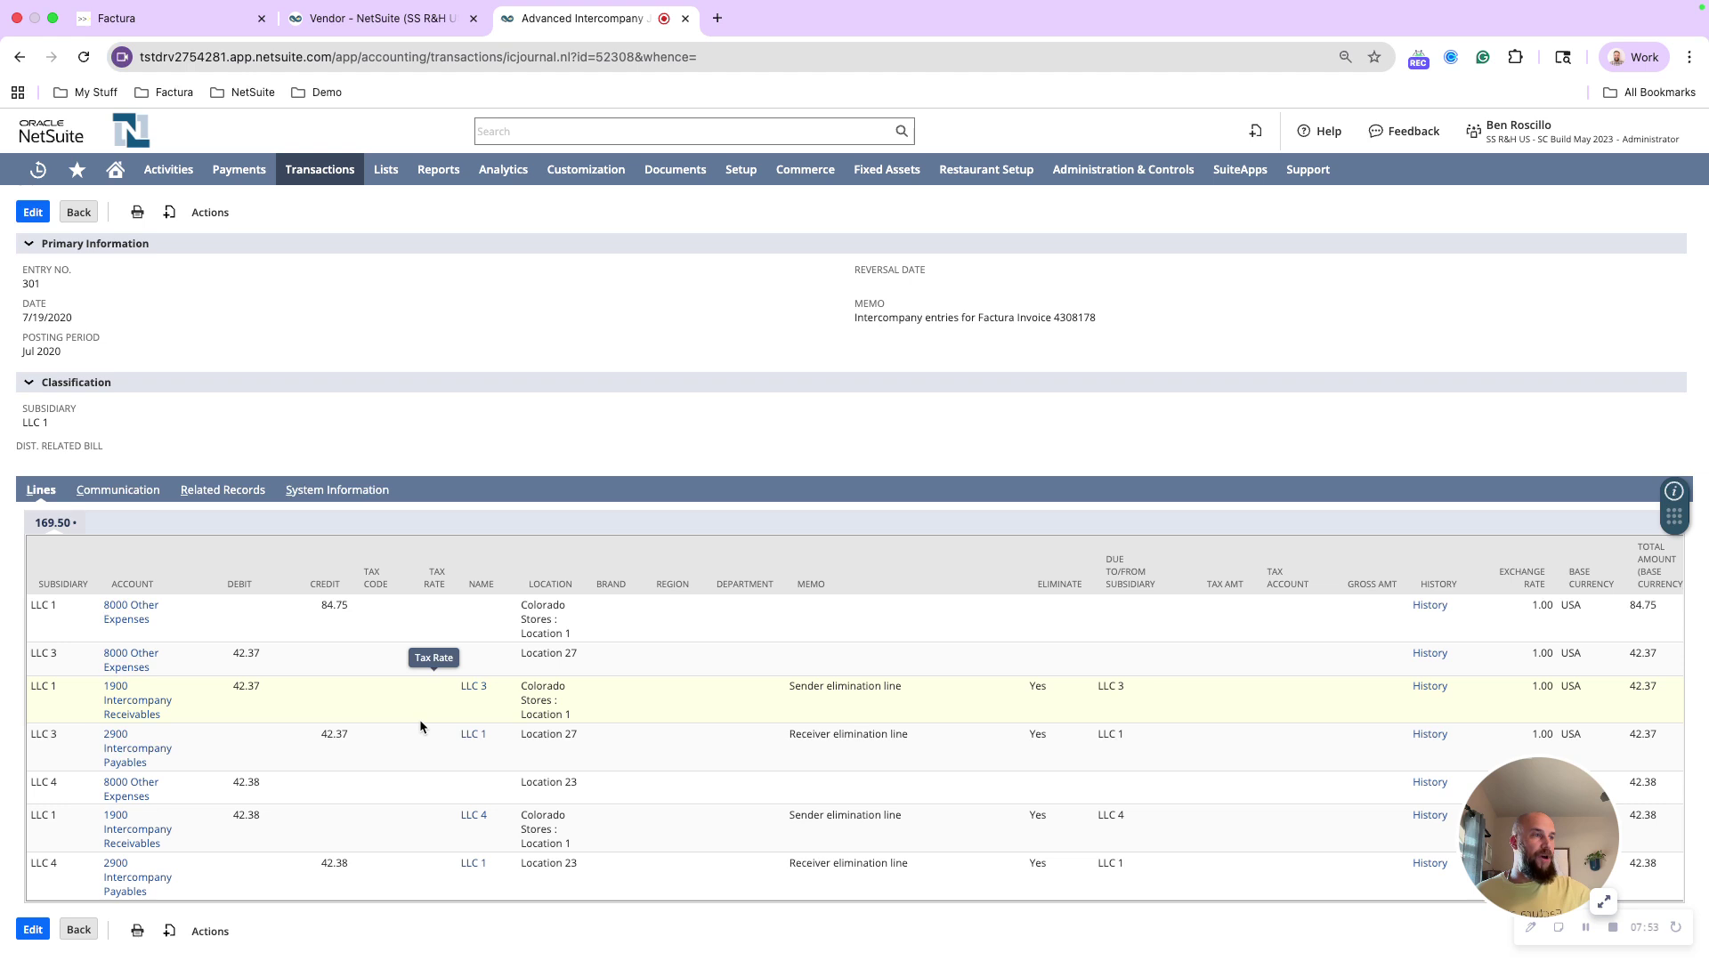
scroll(420, 726, up, 2)
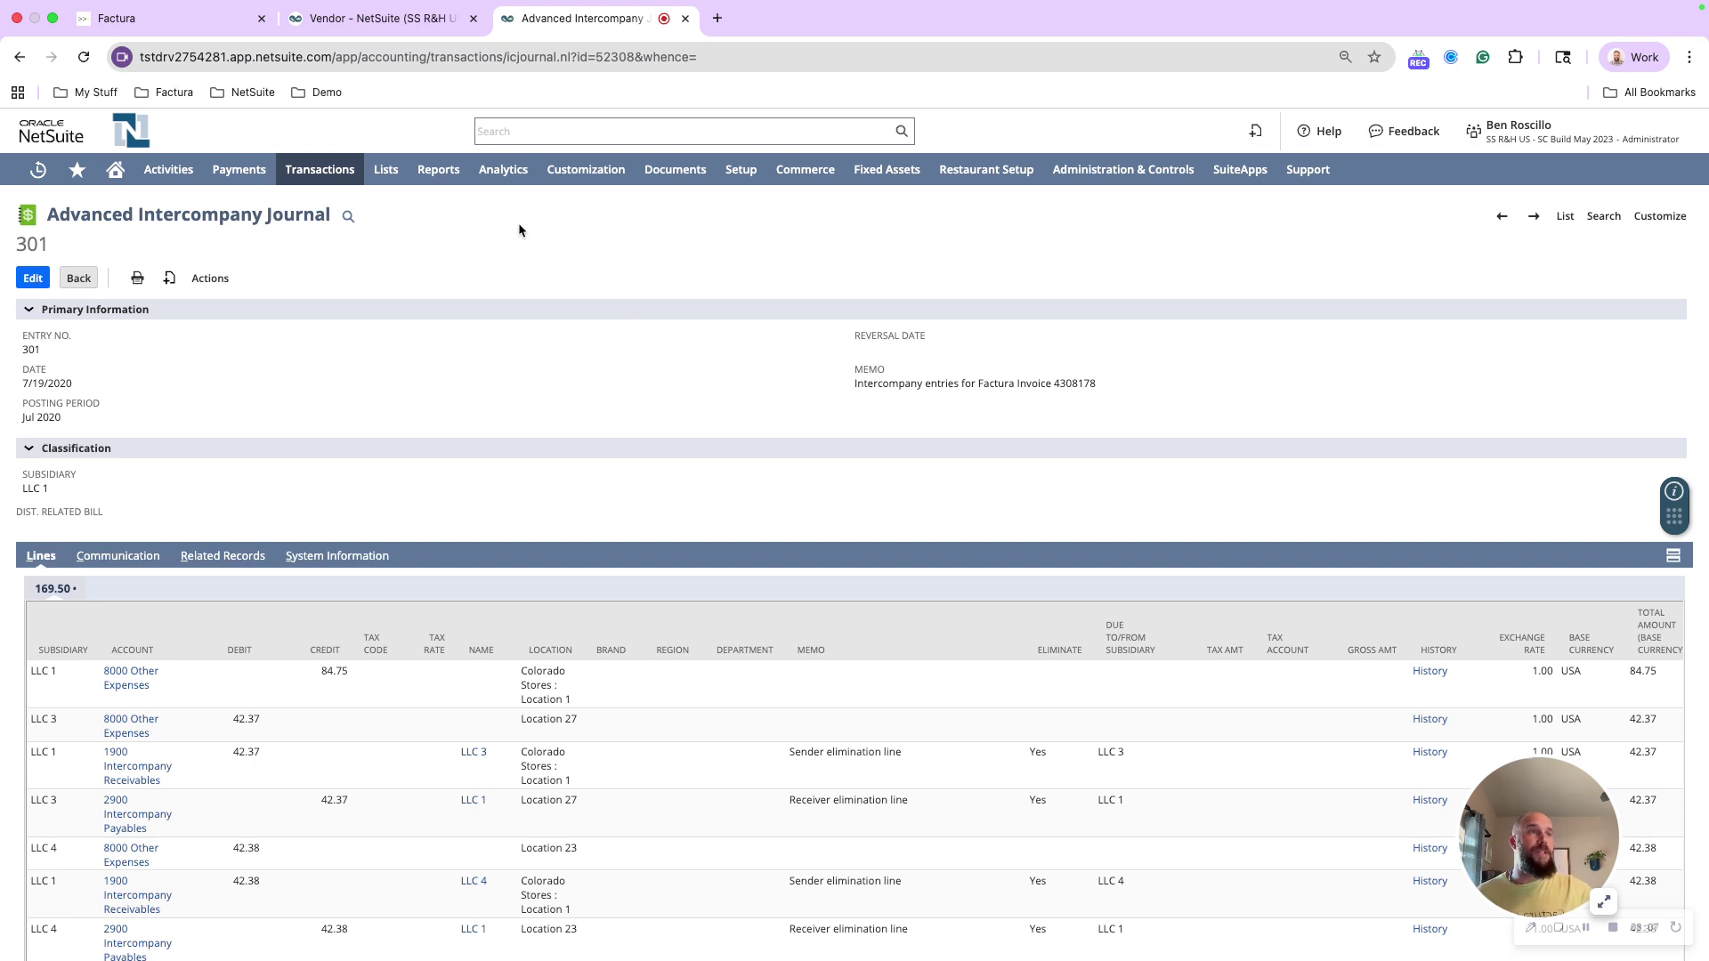
Switch to the Papa John's vendor record, reload its financial transactions, and open the 2/14/2022 bill to examine its expense accounts and locations.
click(340, 27)
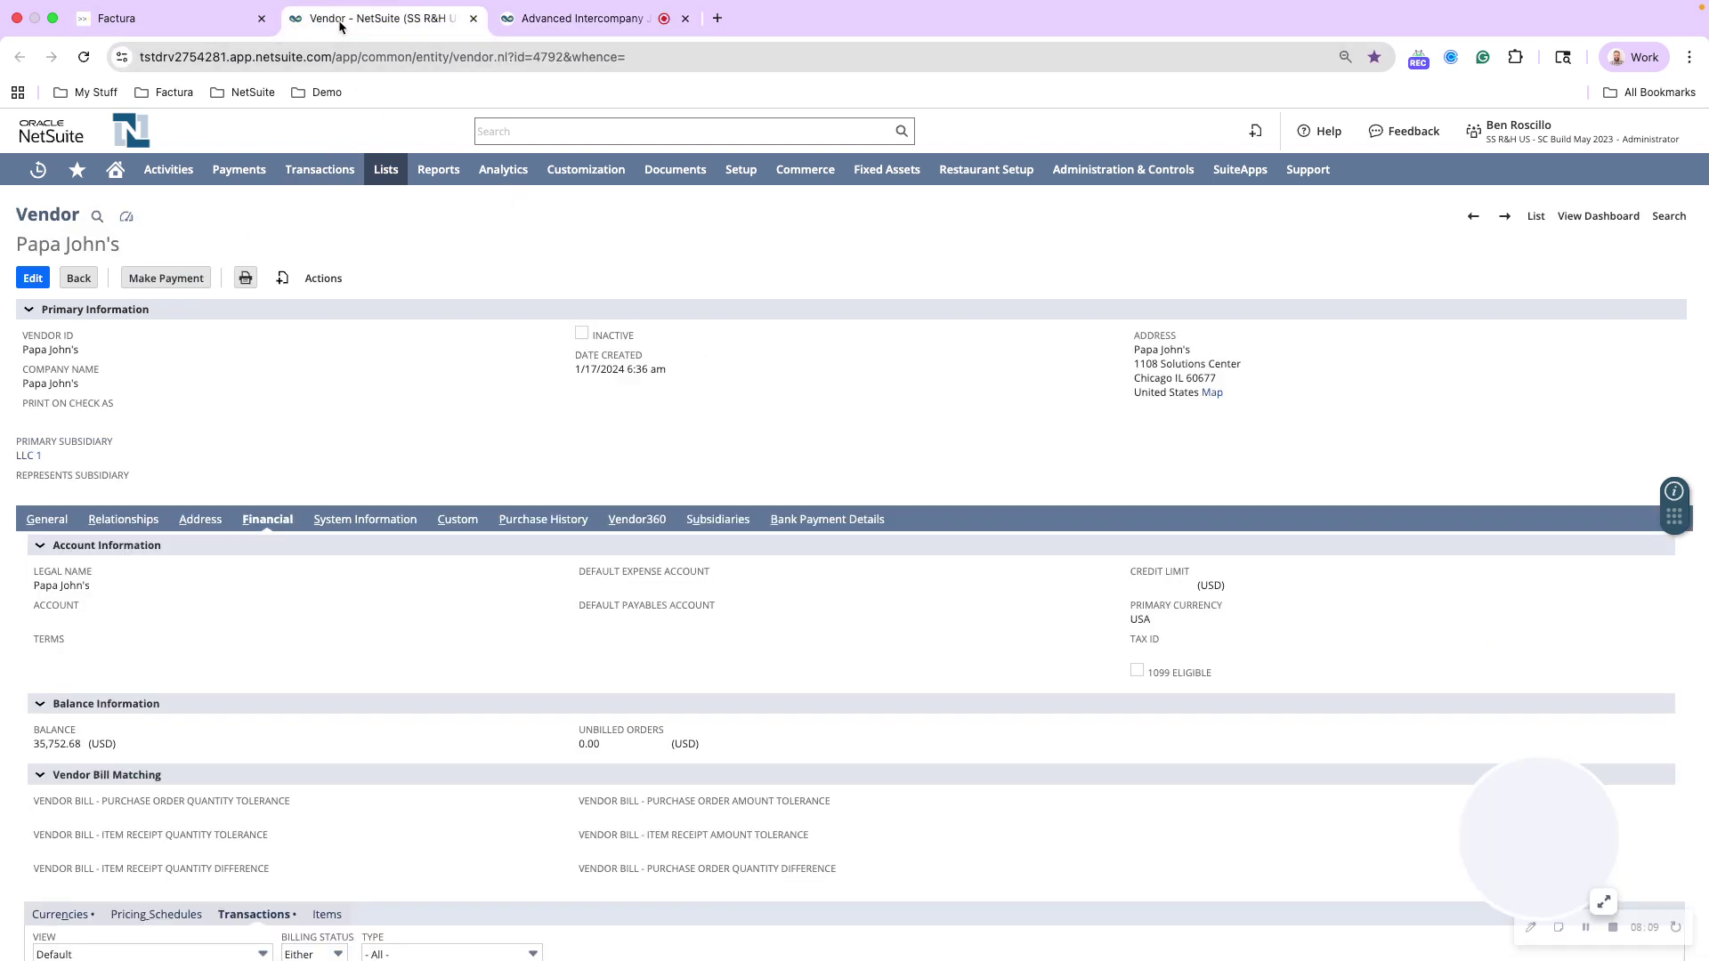
scroll(362, 574, down, 4)
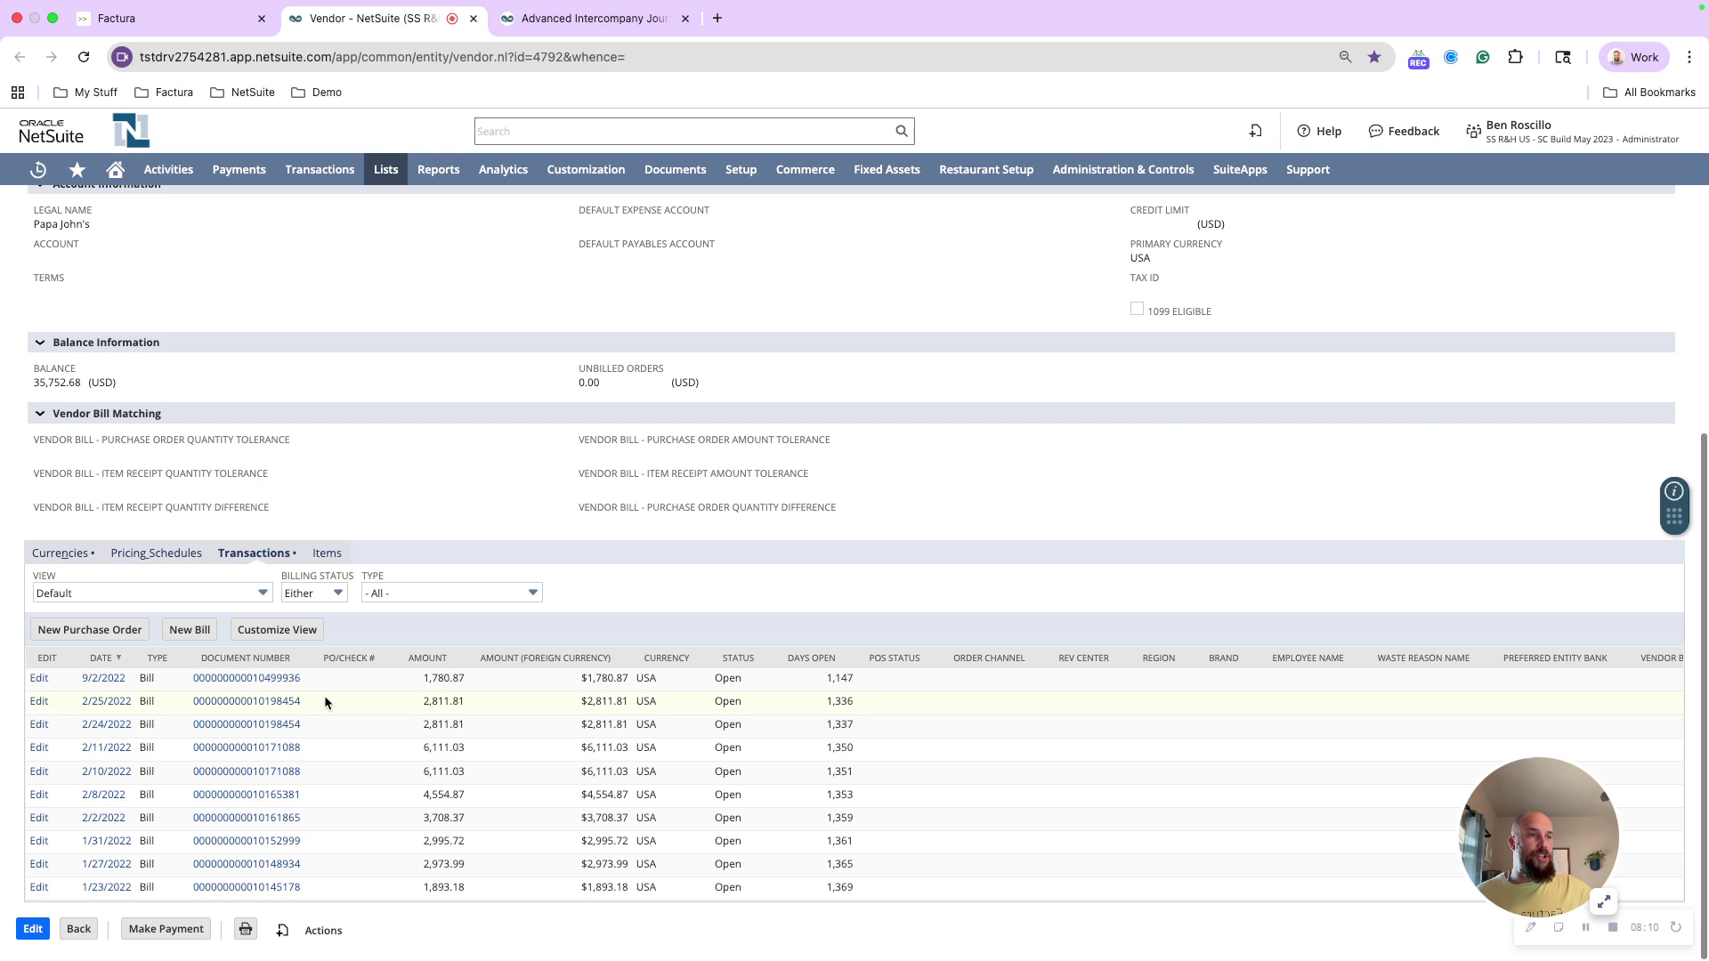
scroll(324, 696, up, 5)
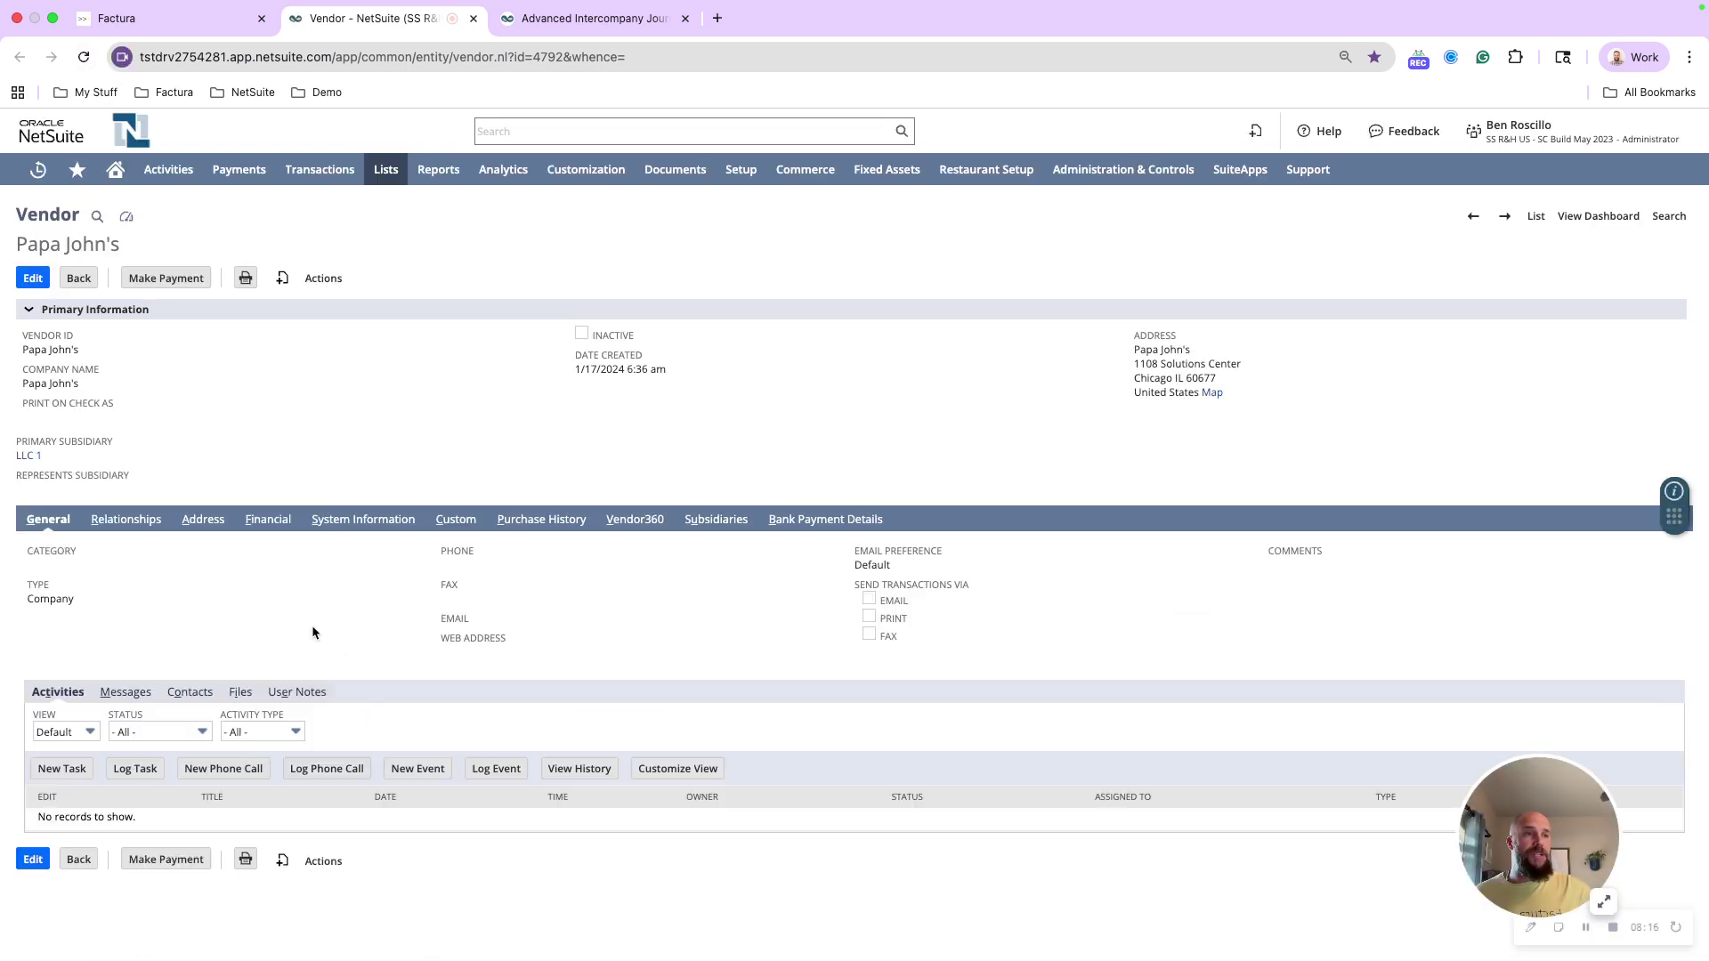
click(263, 519)
scroll(312, 682, down, 1)
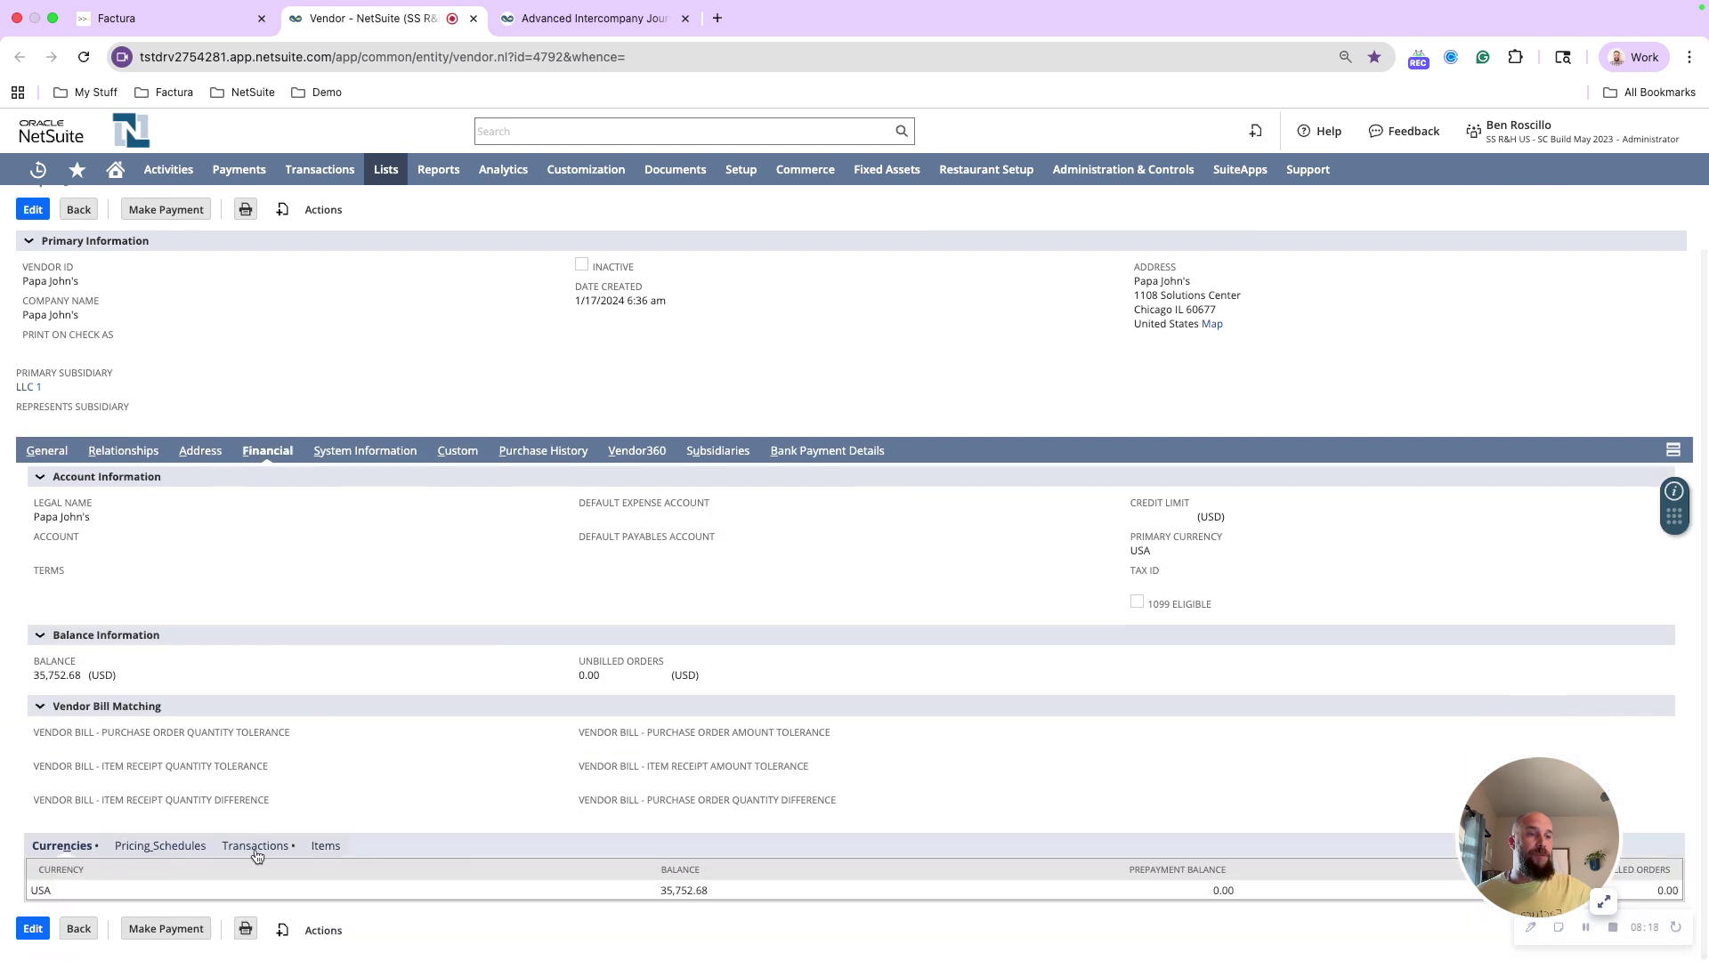
click(256, 847)
scroll(321, 804, down, 4)
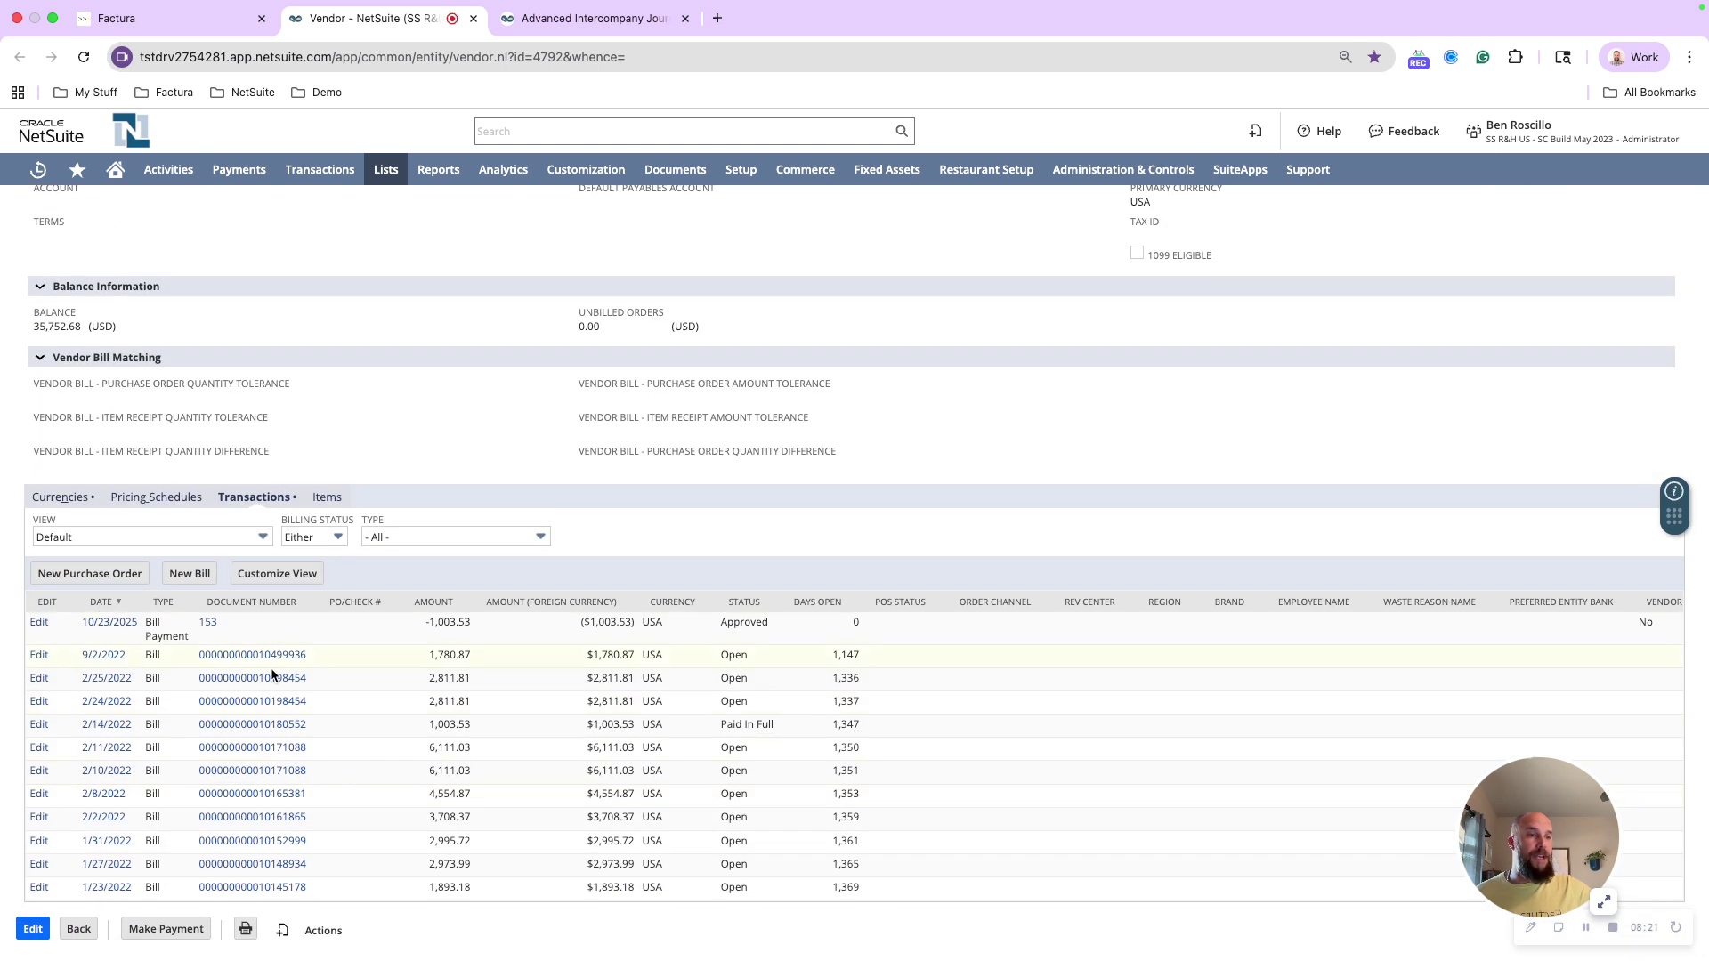
click(105, 725)
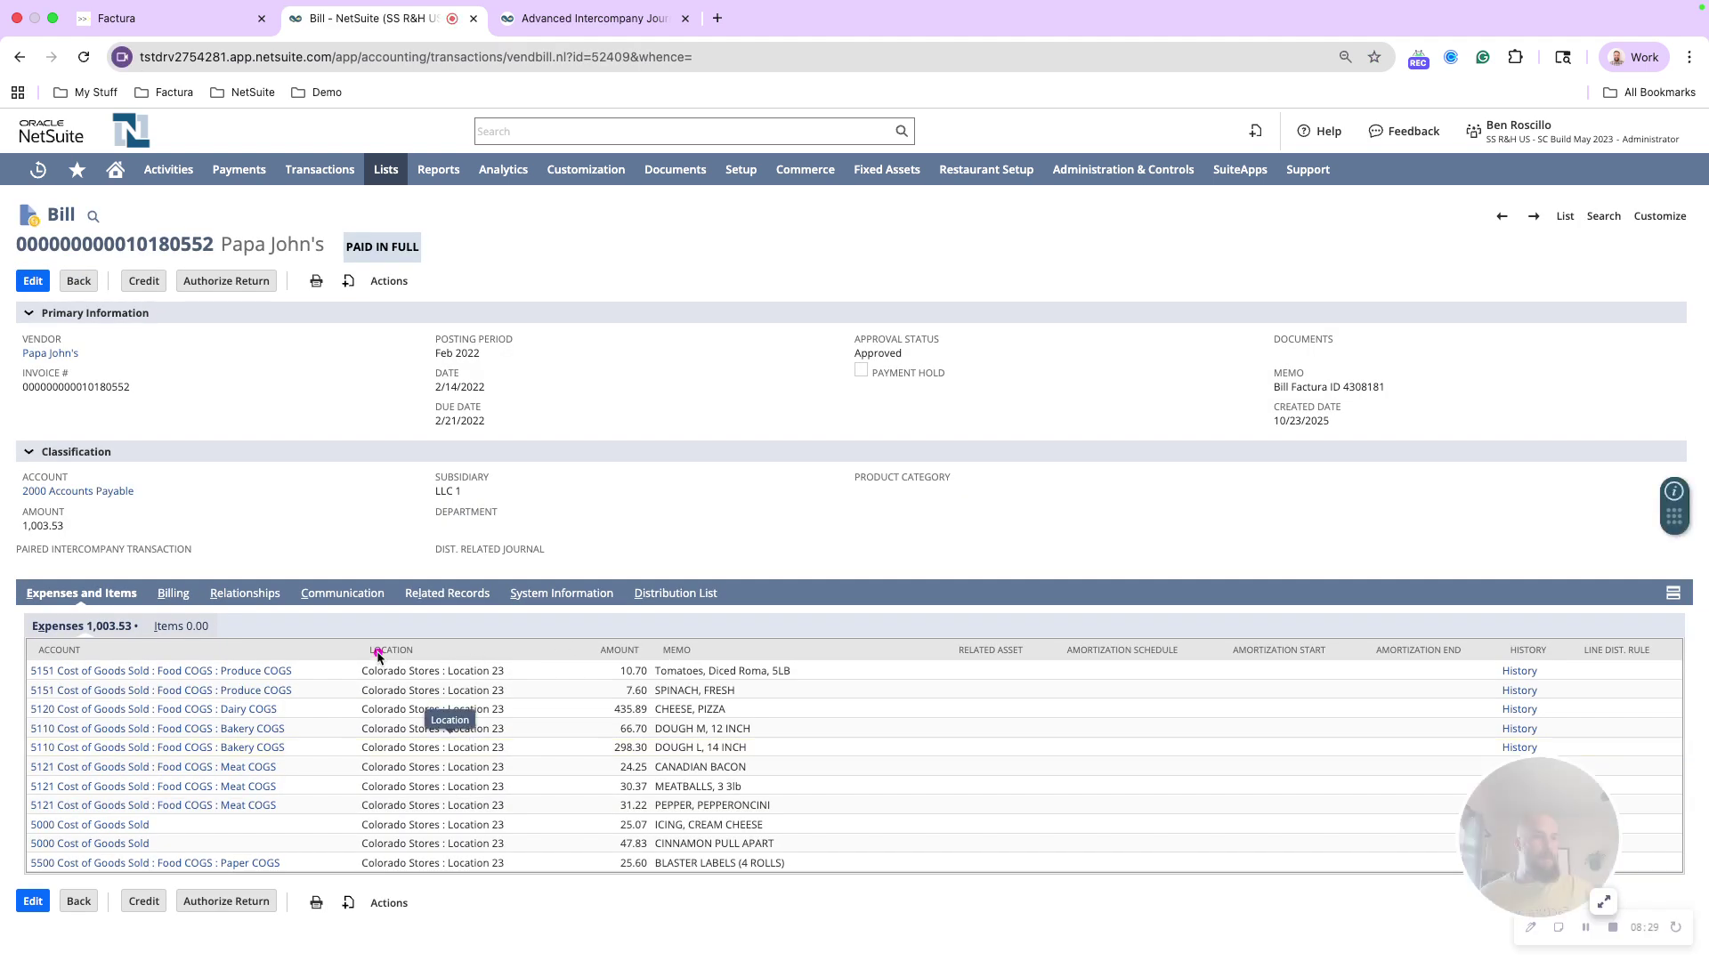
drag(40, 639, 545, 877)
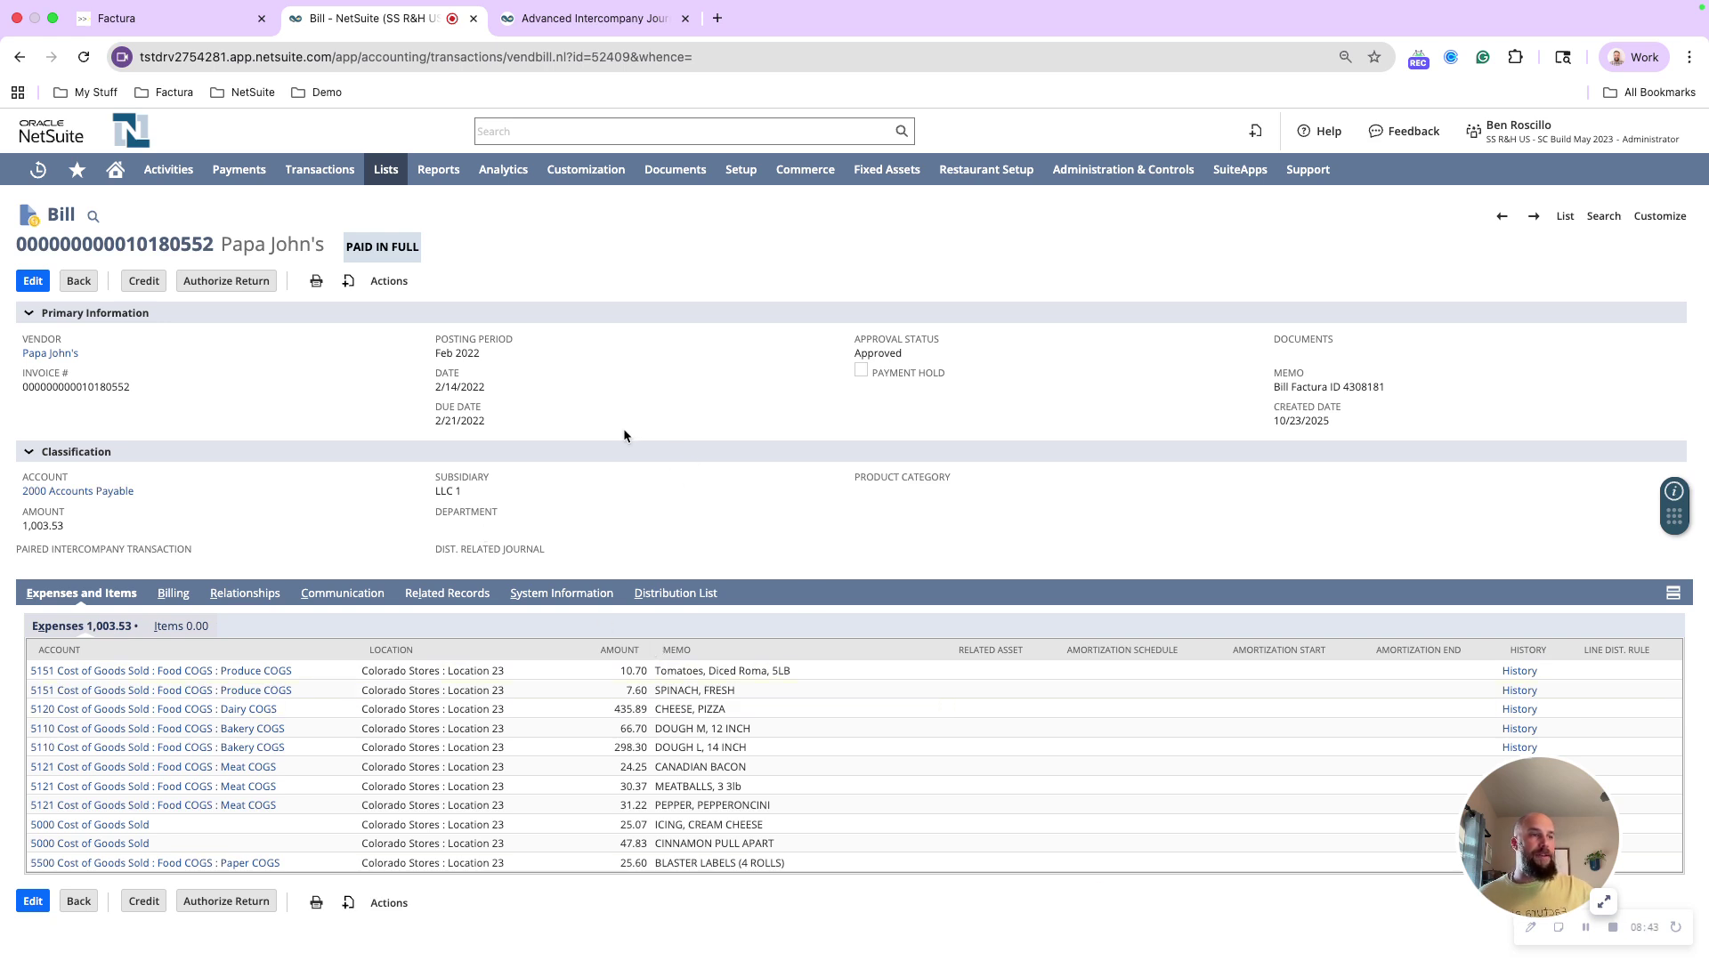
Switch back to Factura and view the invoices ready for export.
click(181, 19)
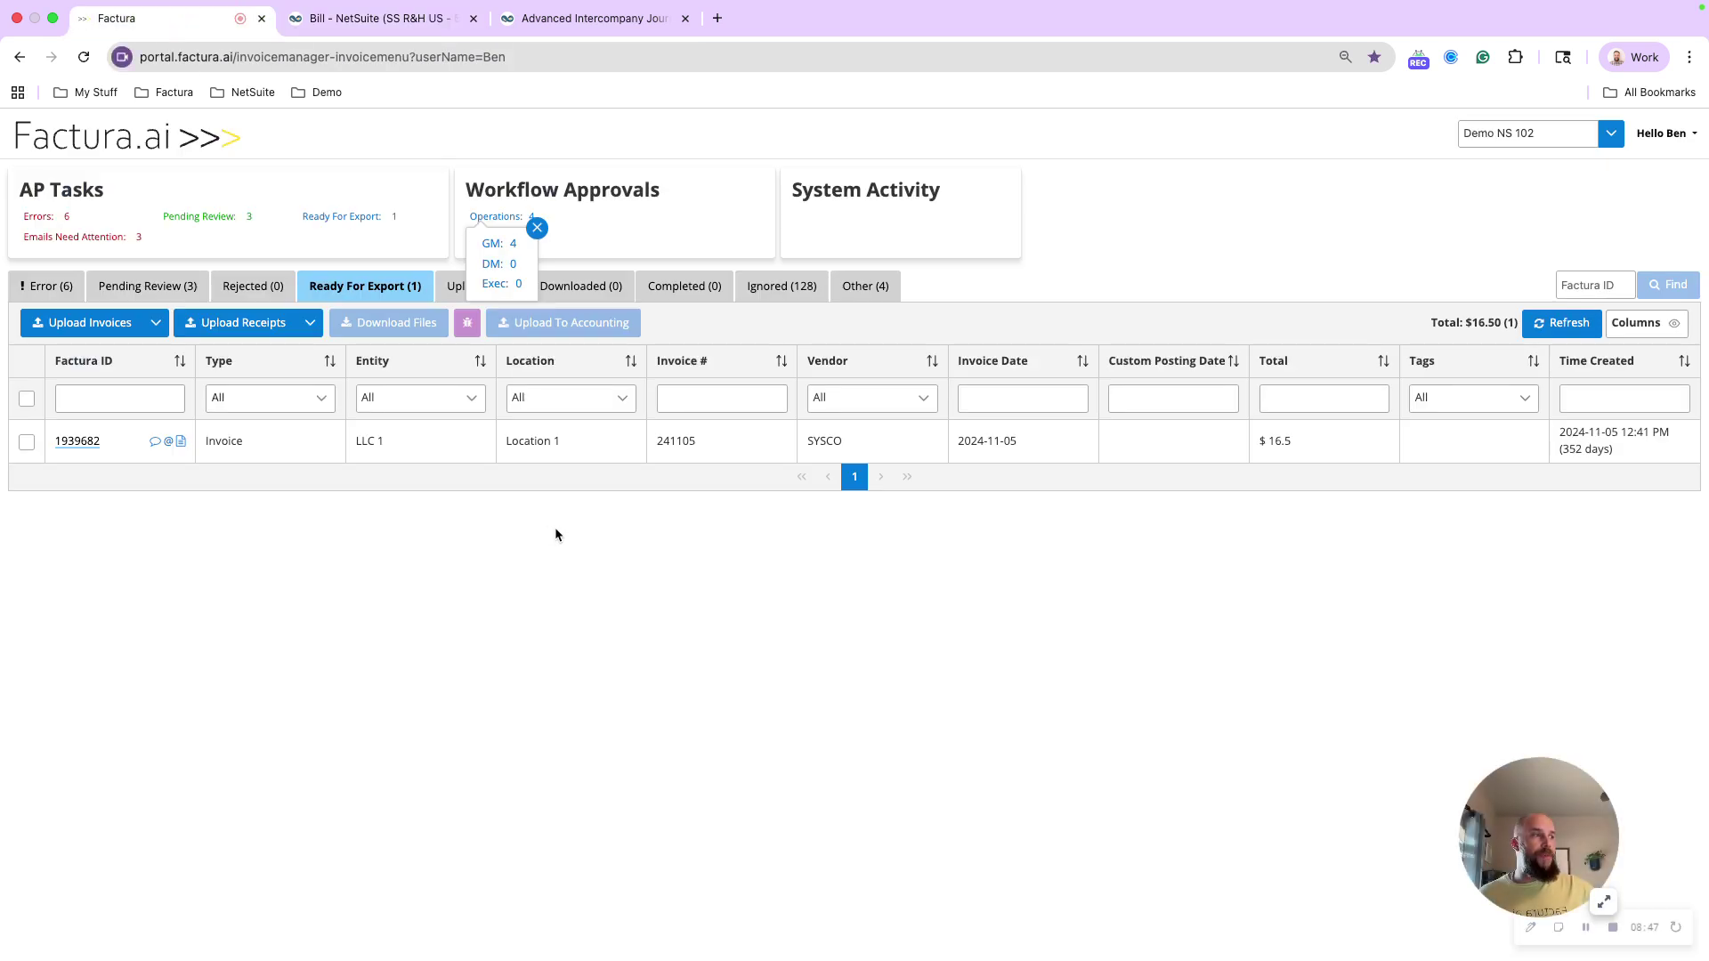
drag(1542, 840, 110, 866)
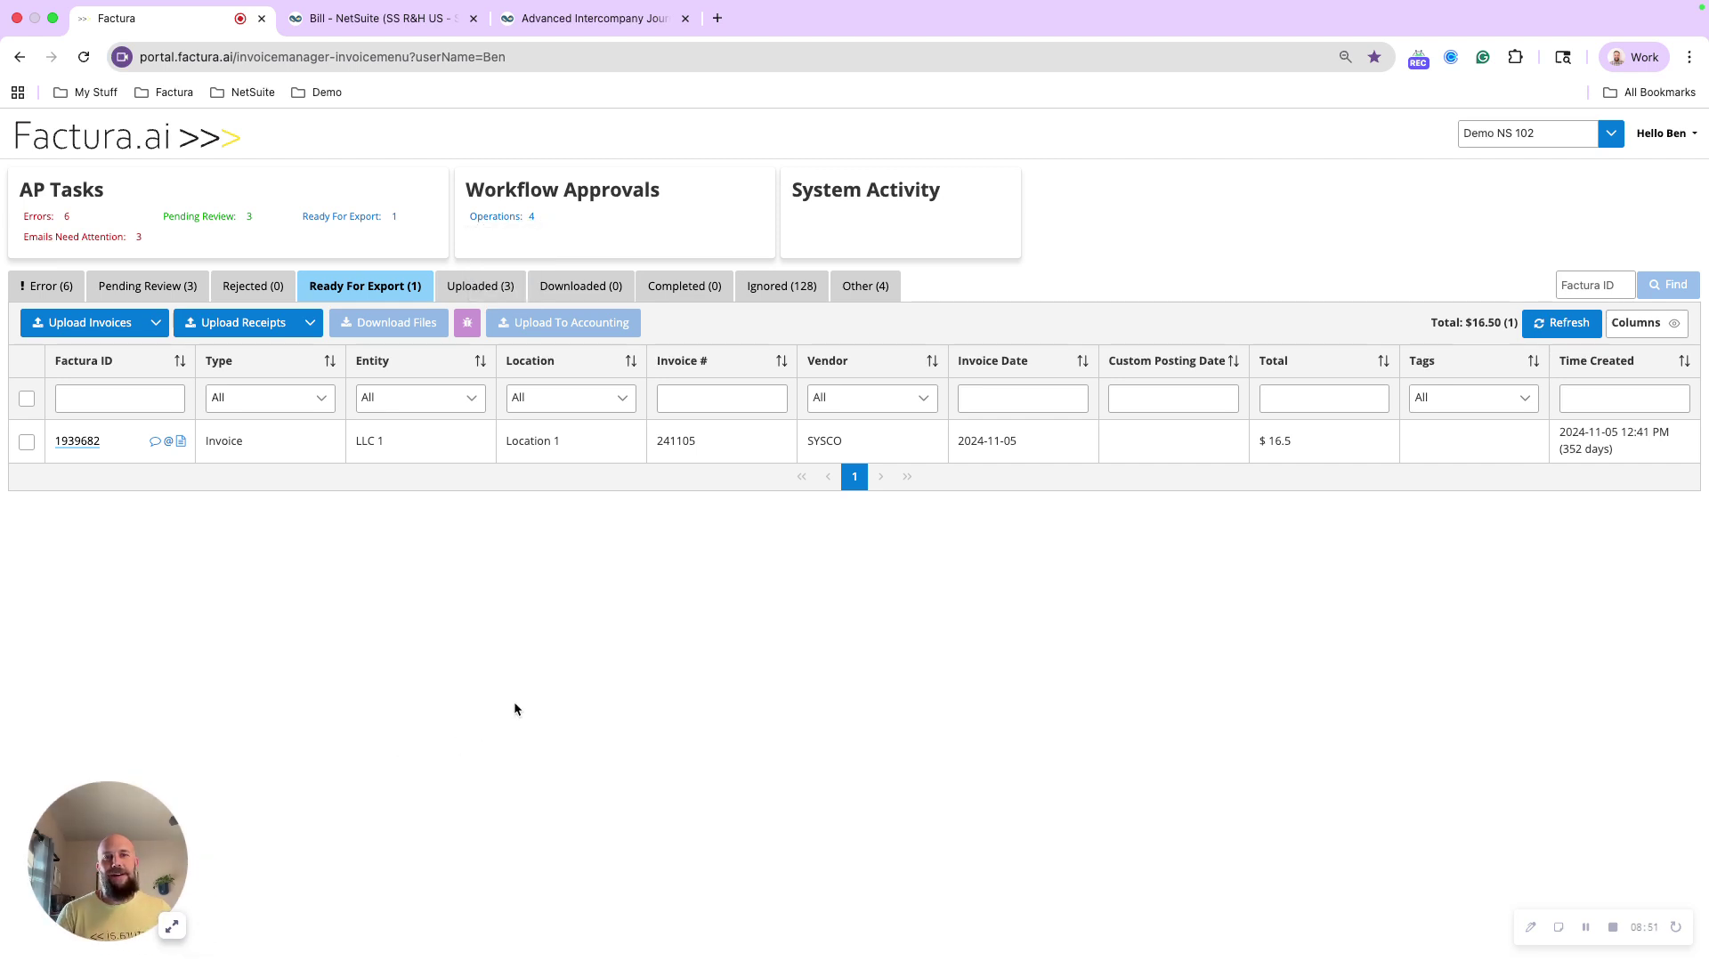